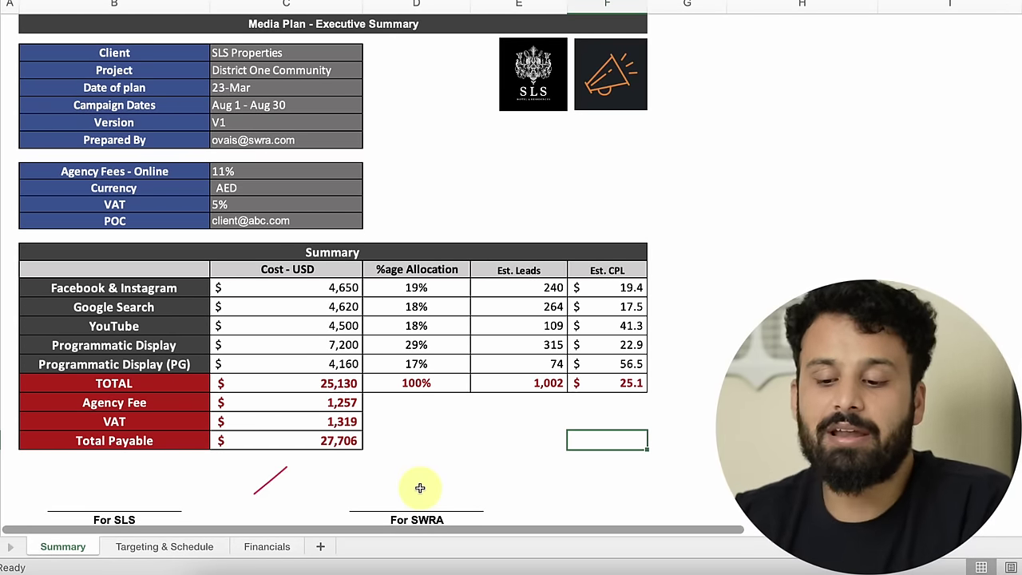
click(484, 480)
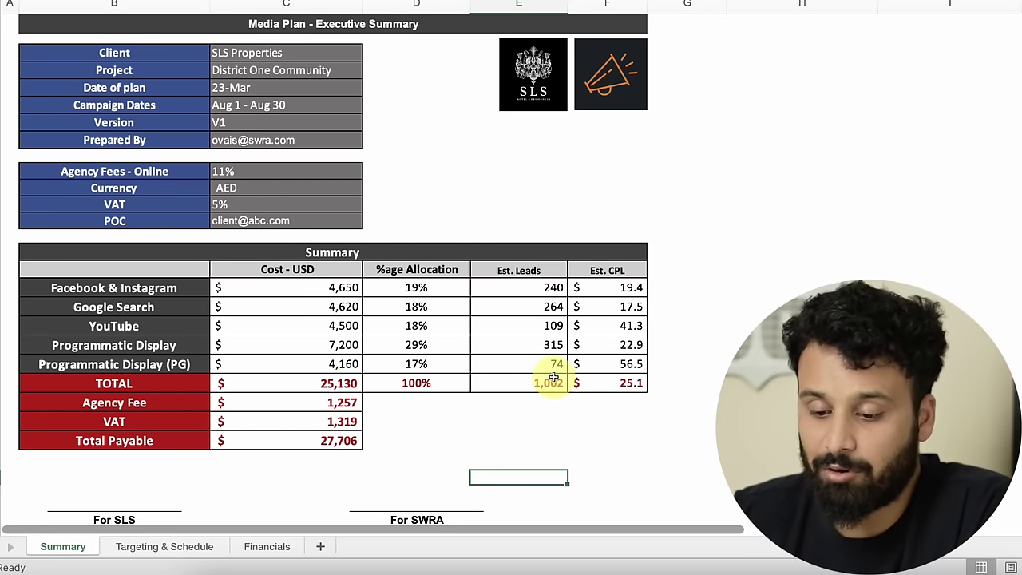
click(632, 214)
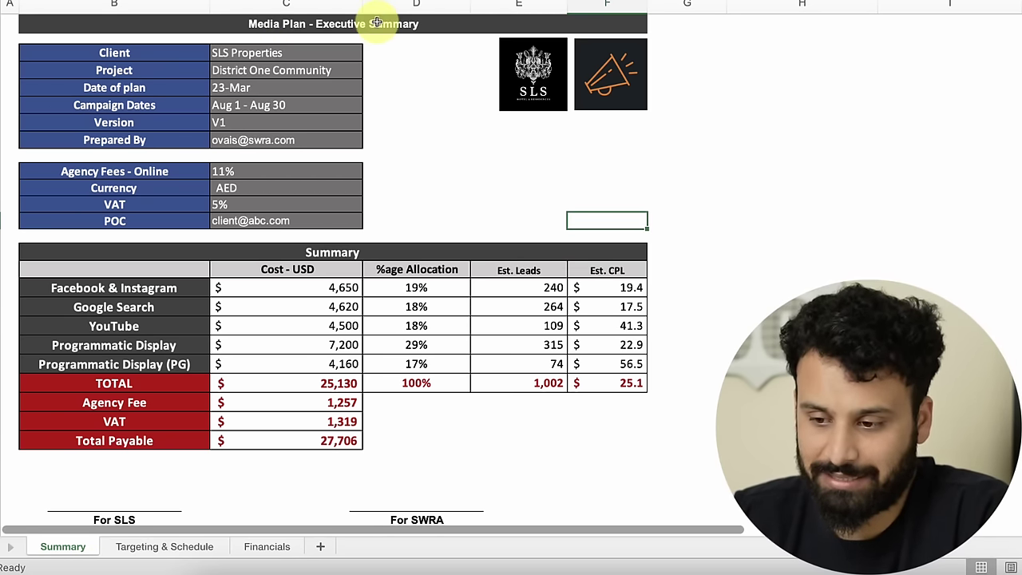
click(675, 231)
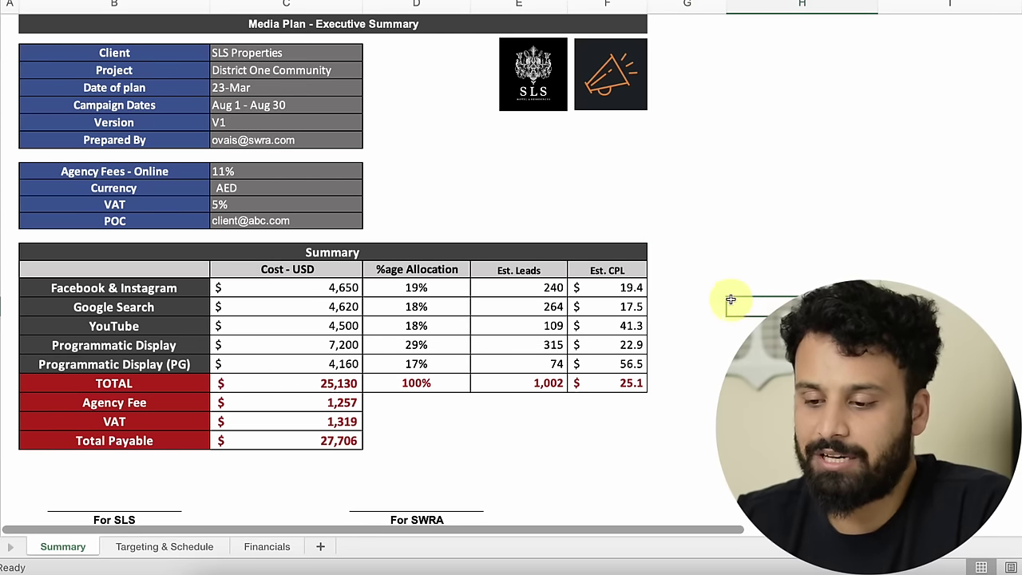
click(458, 183)
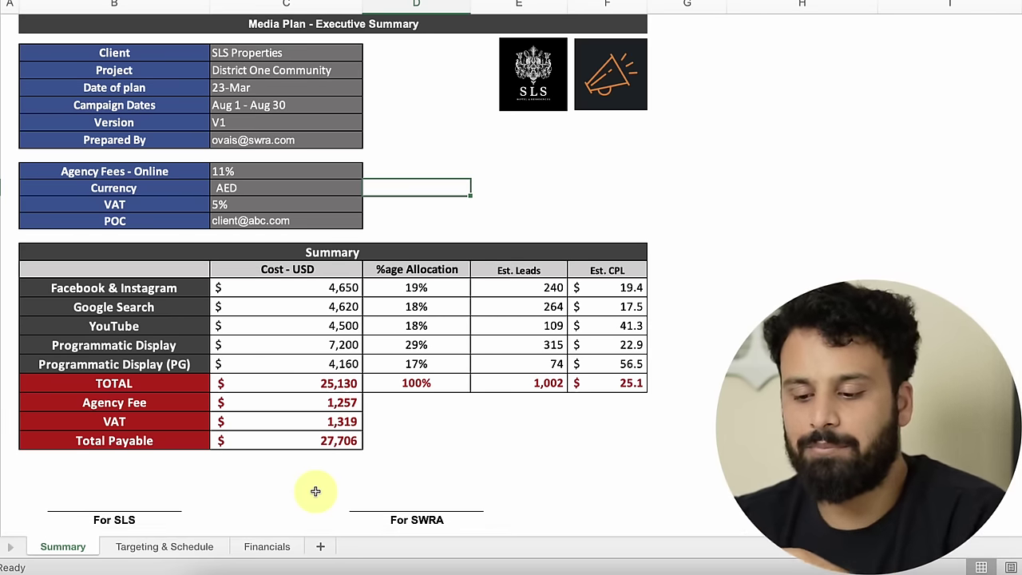
click(580, 447)
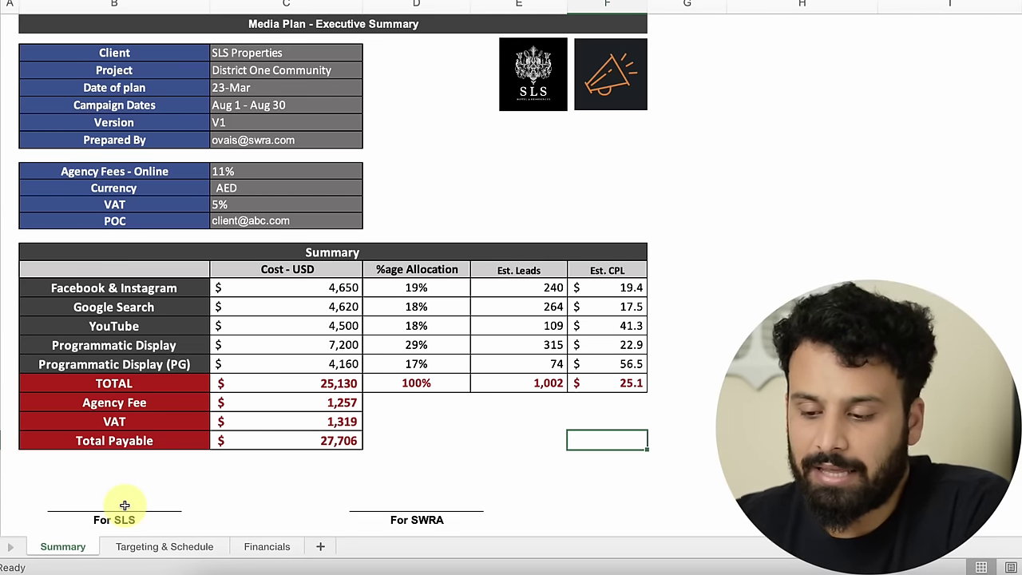
click(722, 340)
click(537, 152)
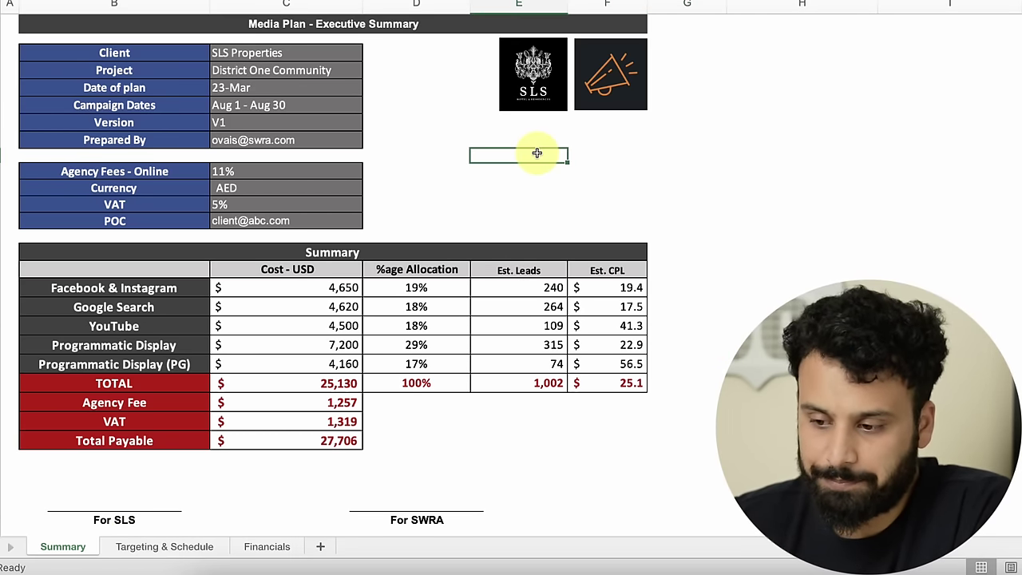
click(483, 193)
scroll(307, 313, right, 1)
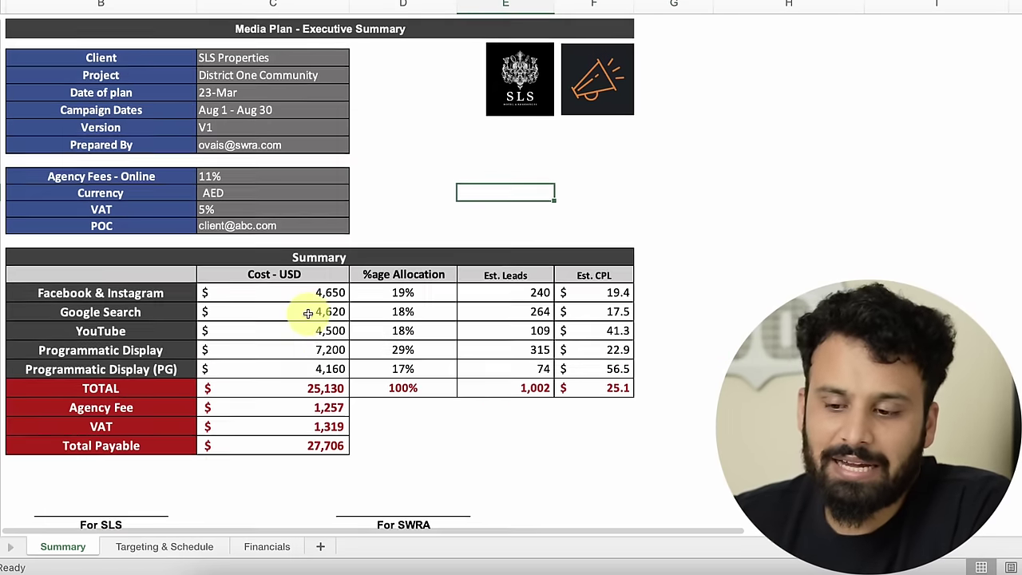
scroll(334, 187, left, 1)
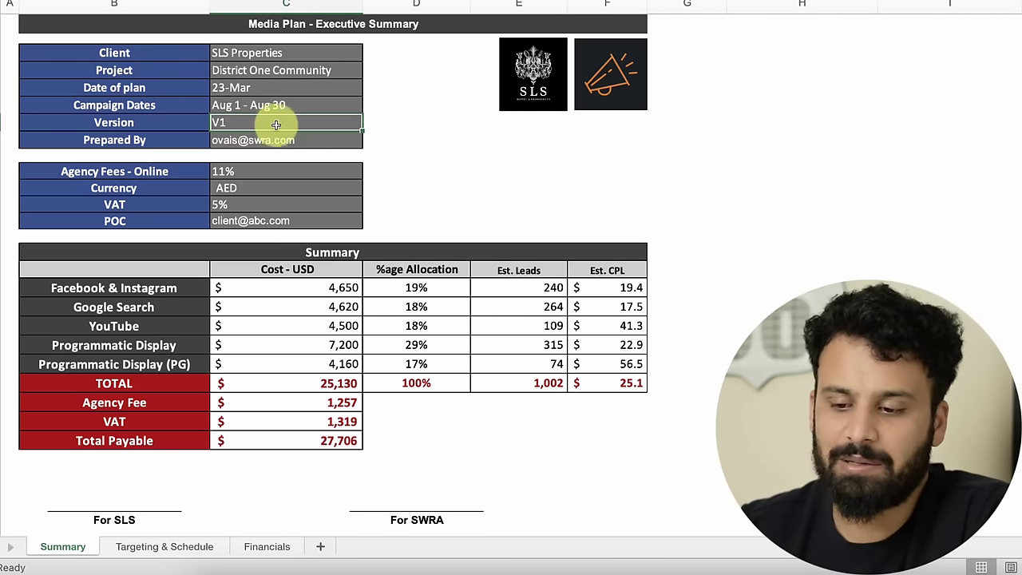
click(408, 138)
click(435, 166)
click(589, 185)
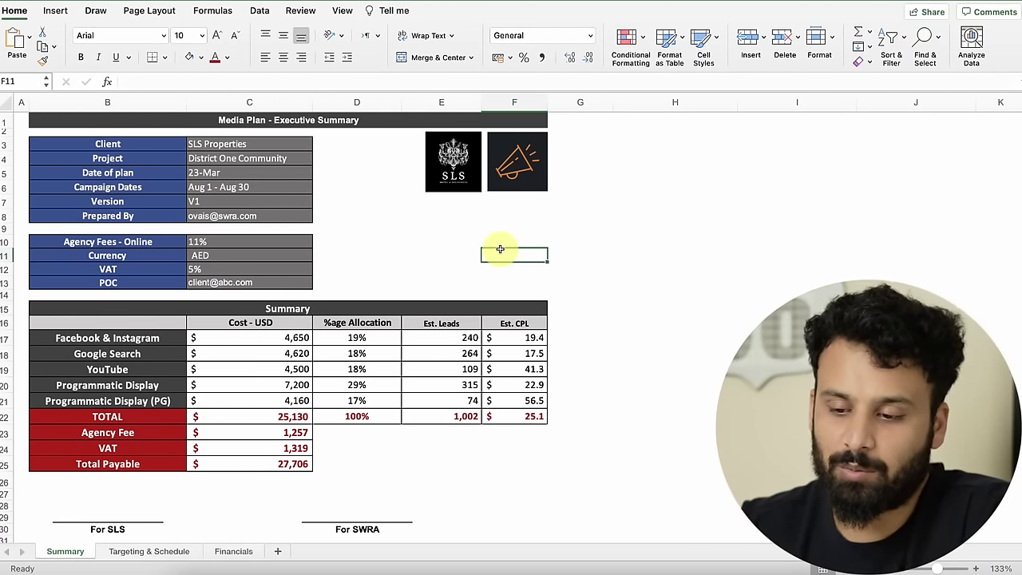
Step: Review the plan's version entry and the online agency fee percentage in the header blocks
click(238, 201)
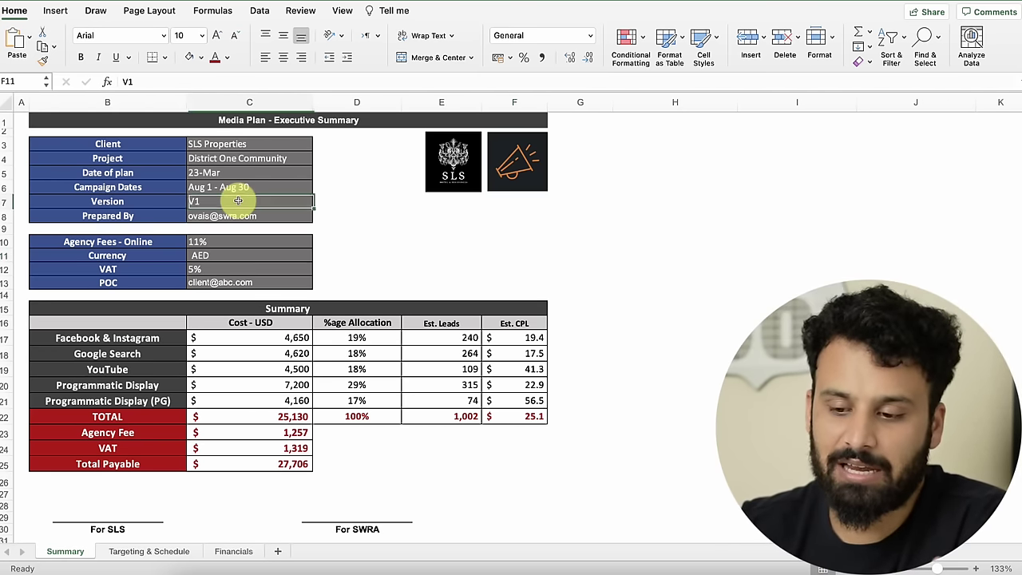
click(347, 227)
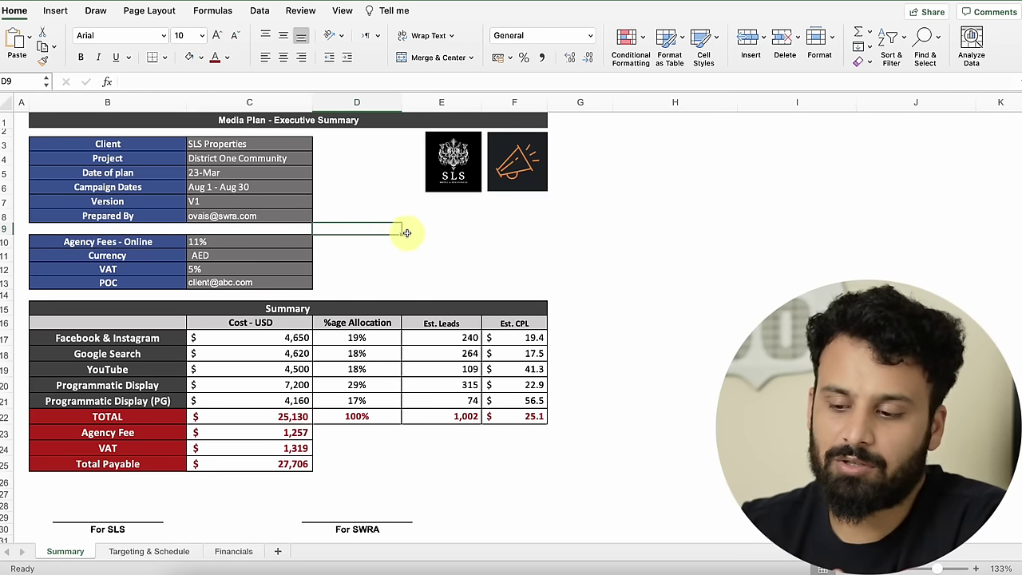
click(439, 231)
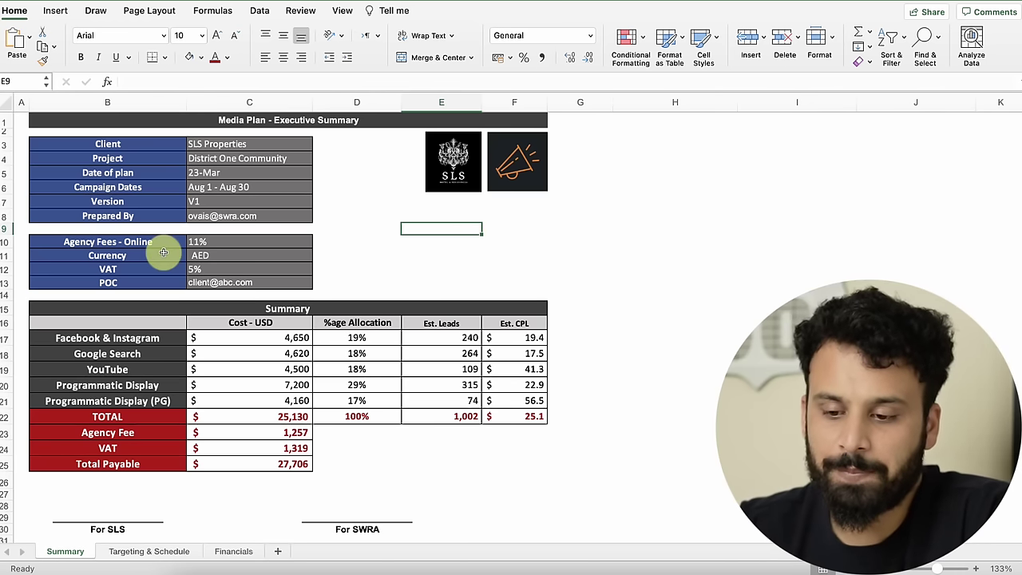
click(138, 242)
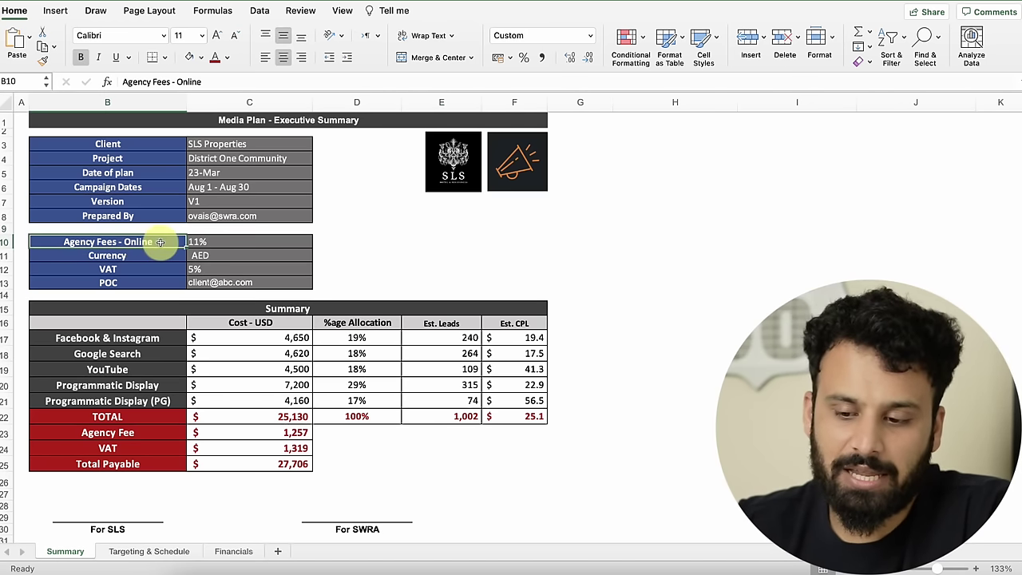
click(261, 244)
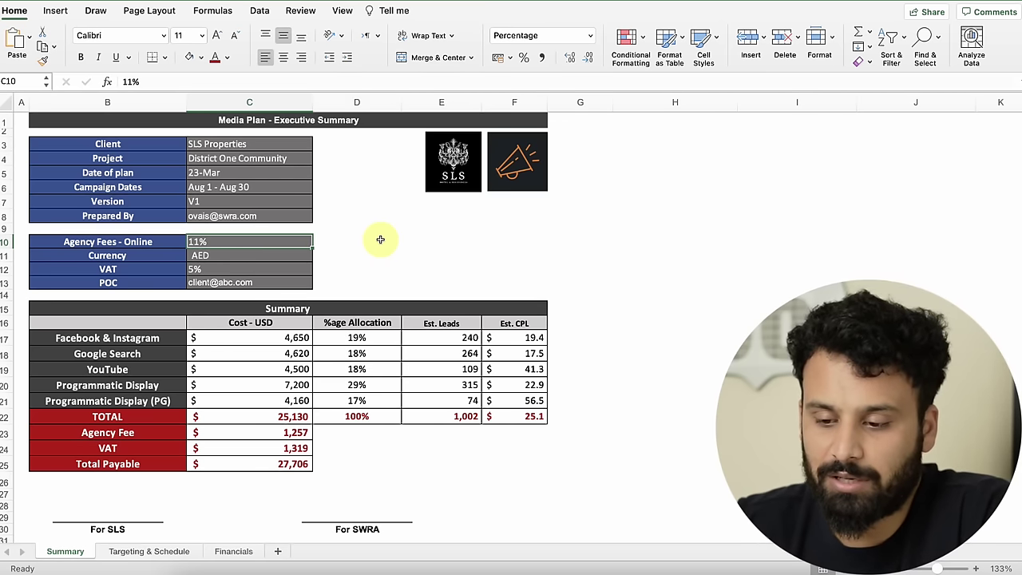
click(380, 240)
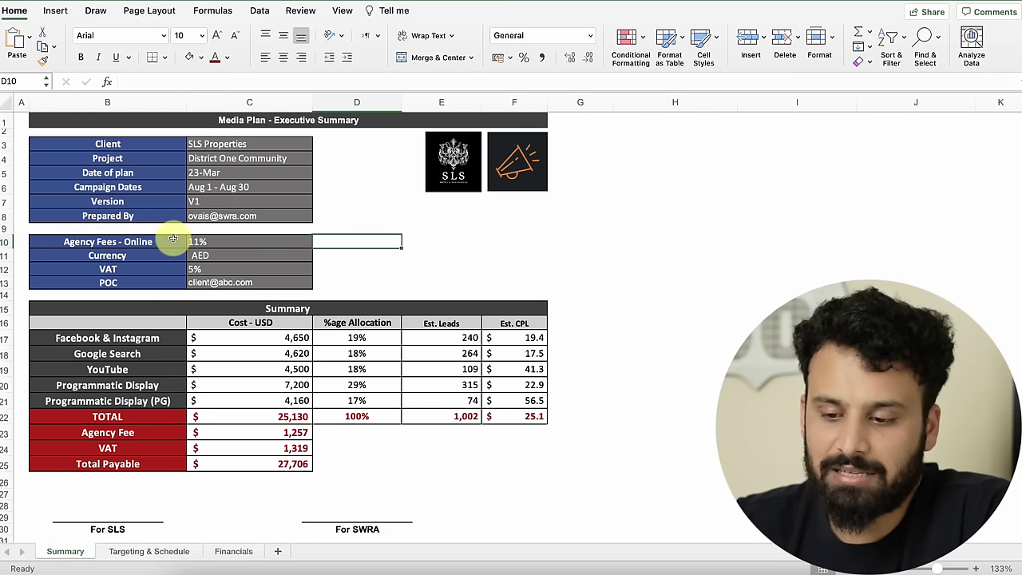
Step: Set the media plan's currency to $ in cell C11
click(254, 255)
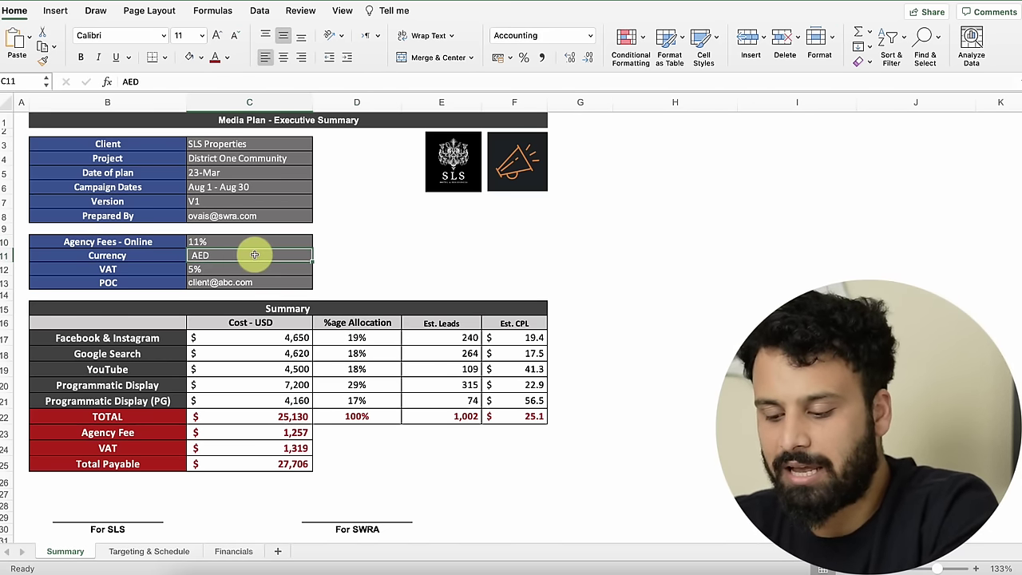
text($)
click(370, 257)
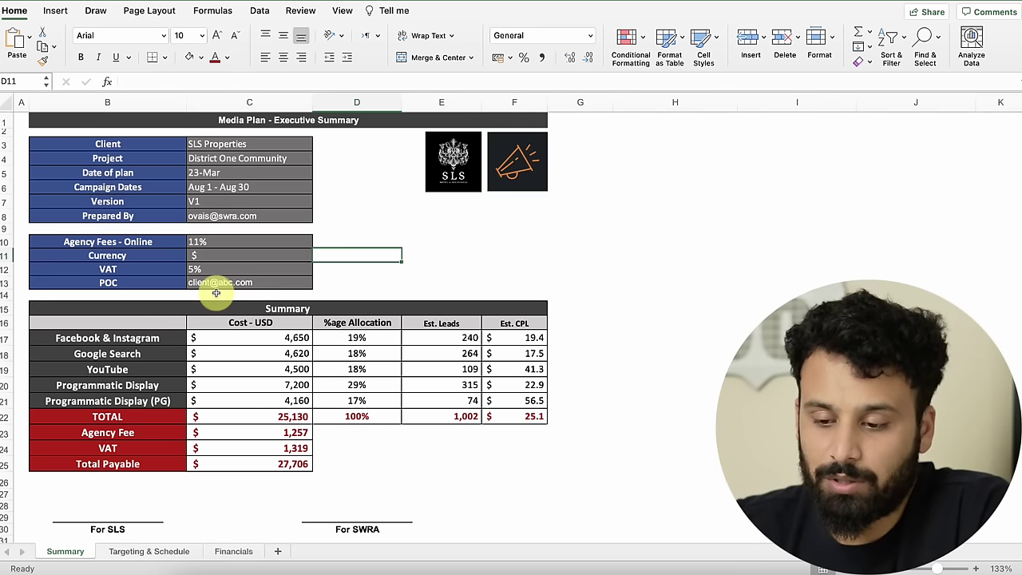
Step: Review the POC field and the Summary table's channel names, costs, percentage allocations, estimated leads and estimated CPL for all five channels
click(128, 280)
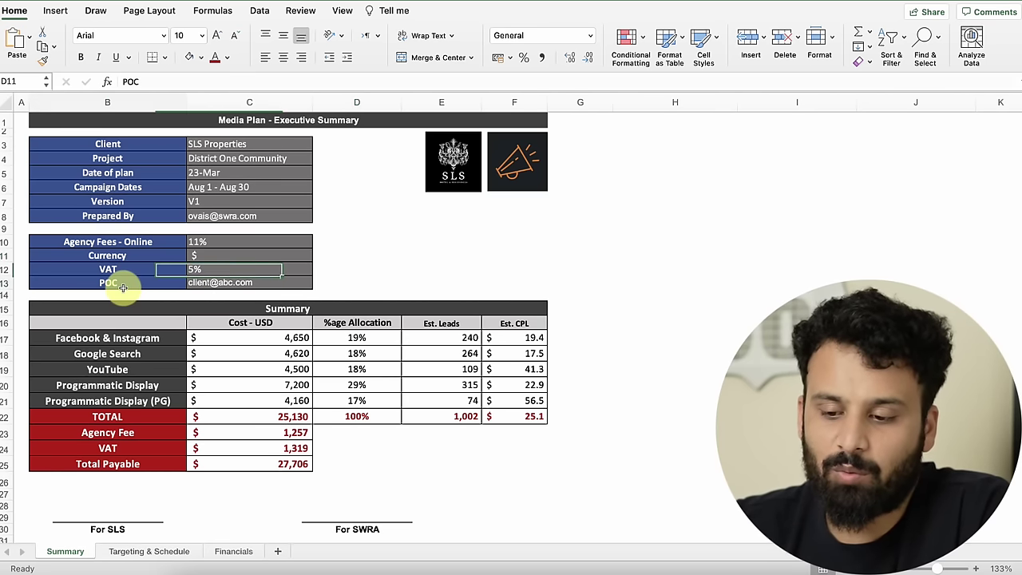
click(435, 281)
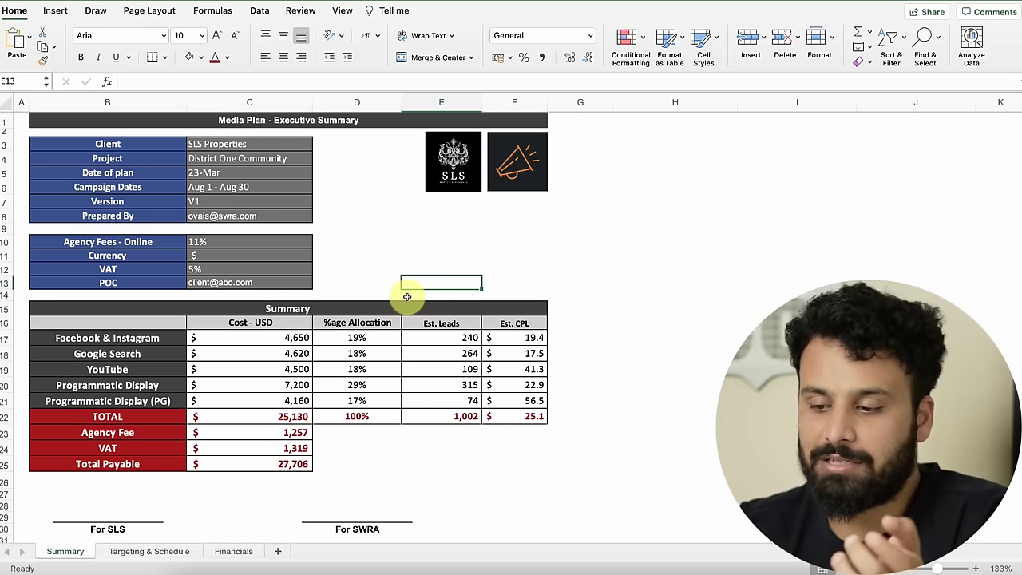
click(518, 263)
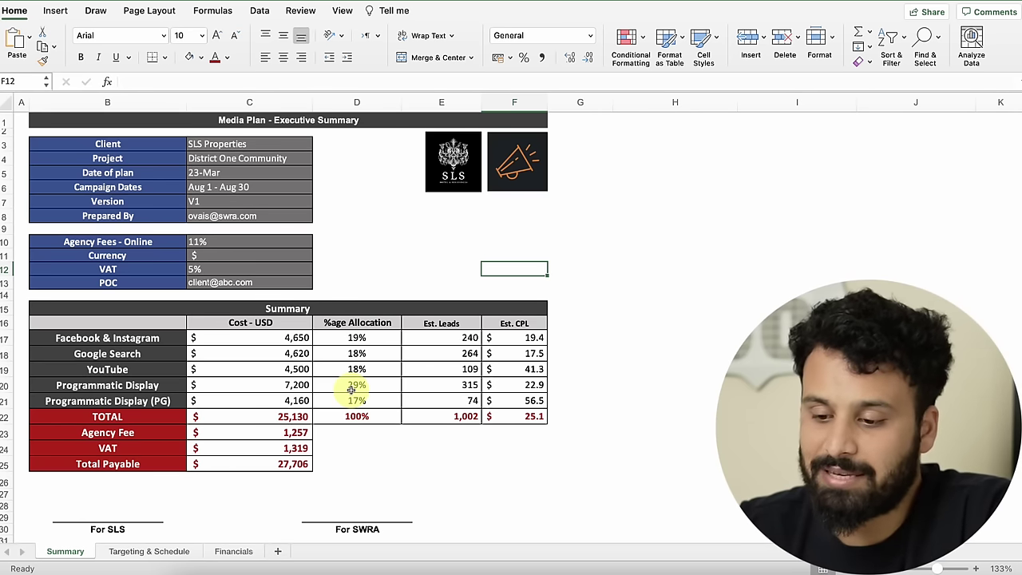
click(249, 337)
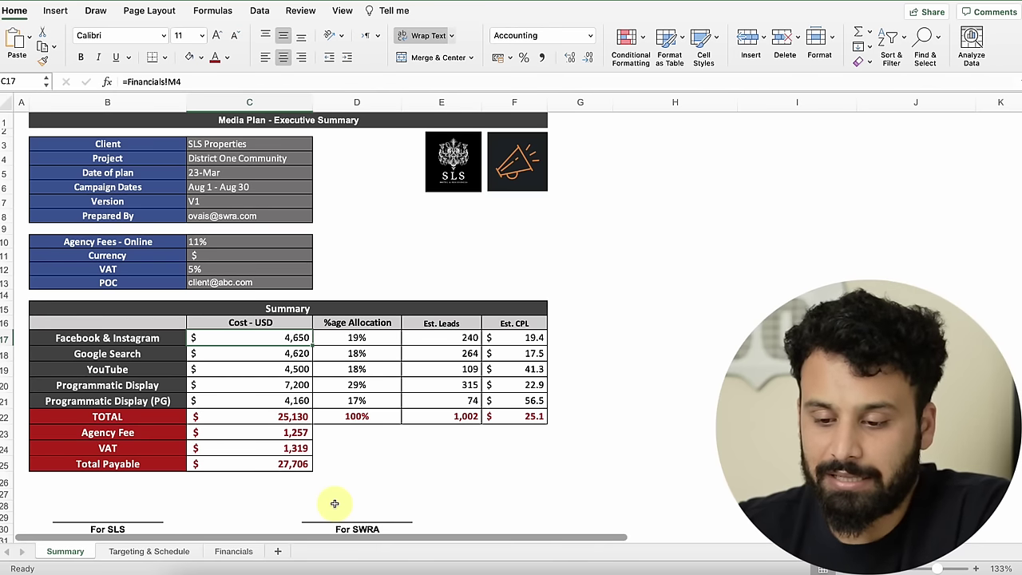
click(260, 371)
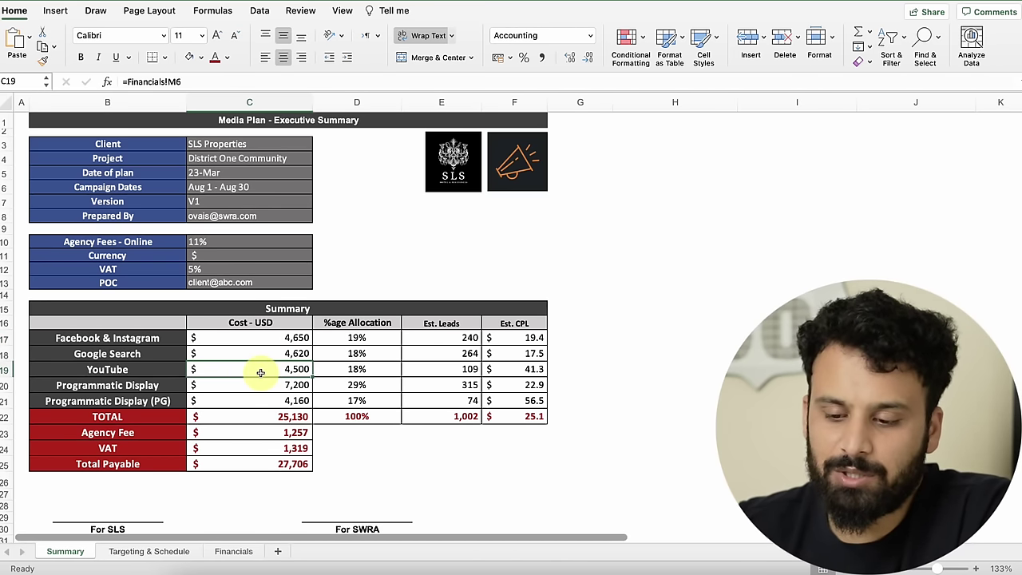
drag(297, 344, 265, 404)
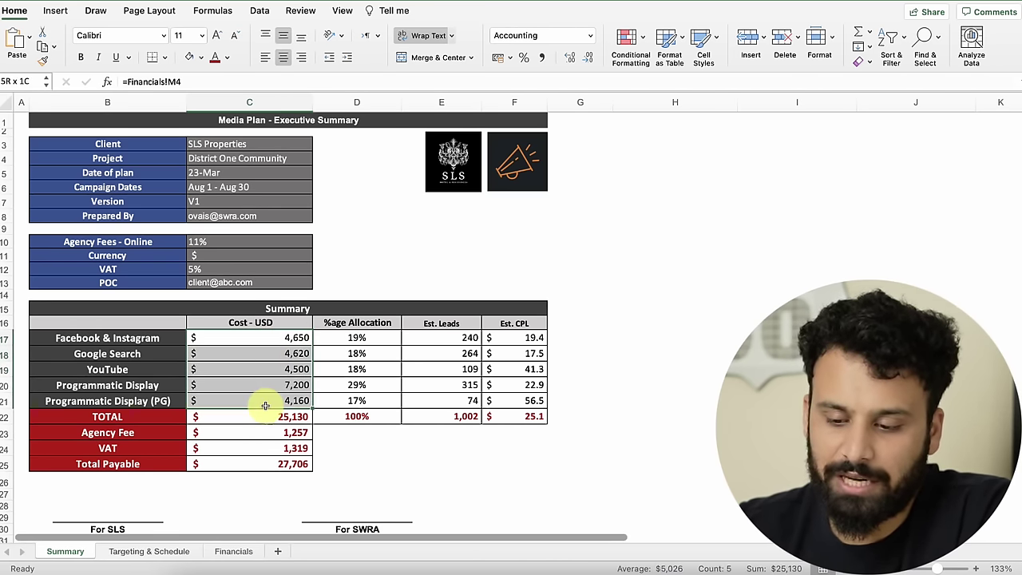
drag(110, 338, 110, 400)
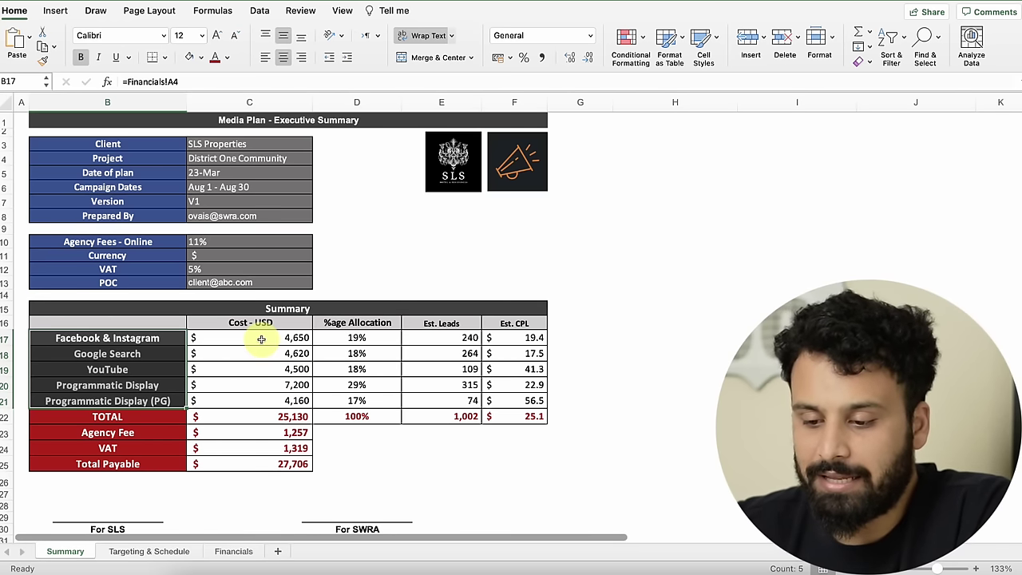
drag(262, 337, 274, 403)
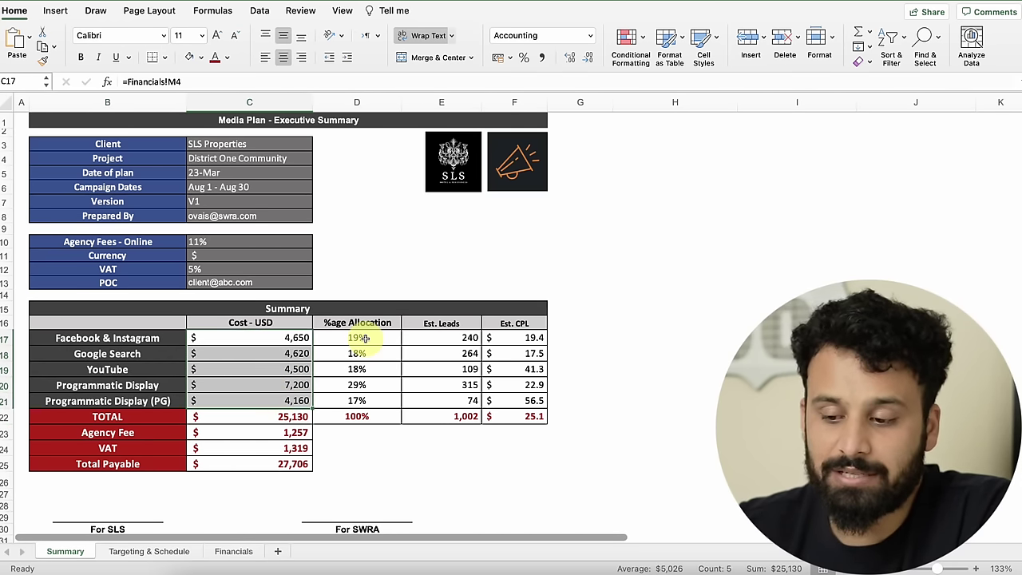
drag(361, 337, 365, 400)
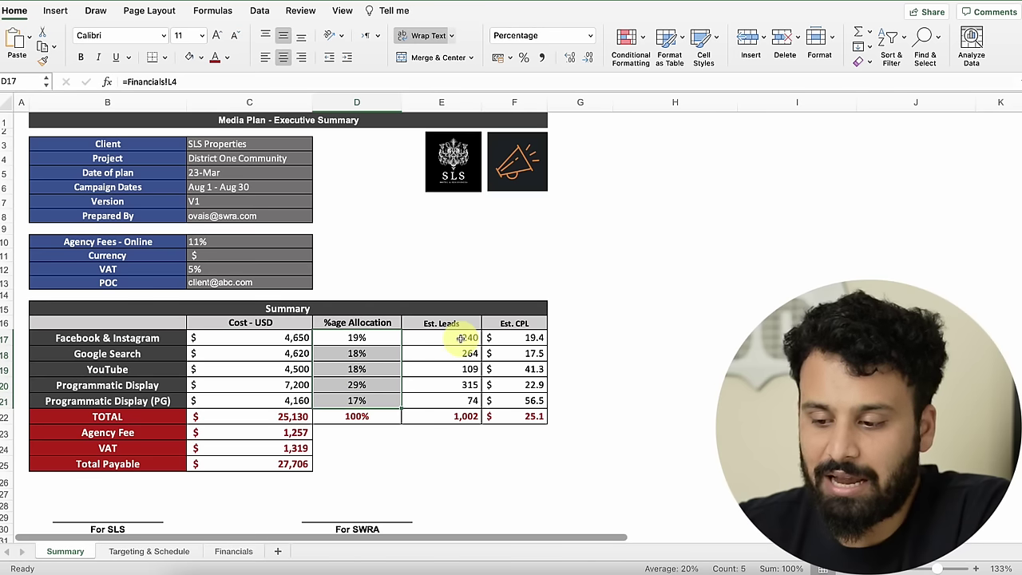
drag(461, 338, 456, 400)
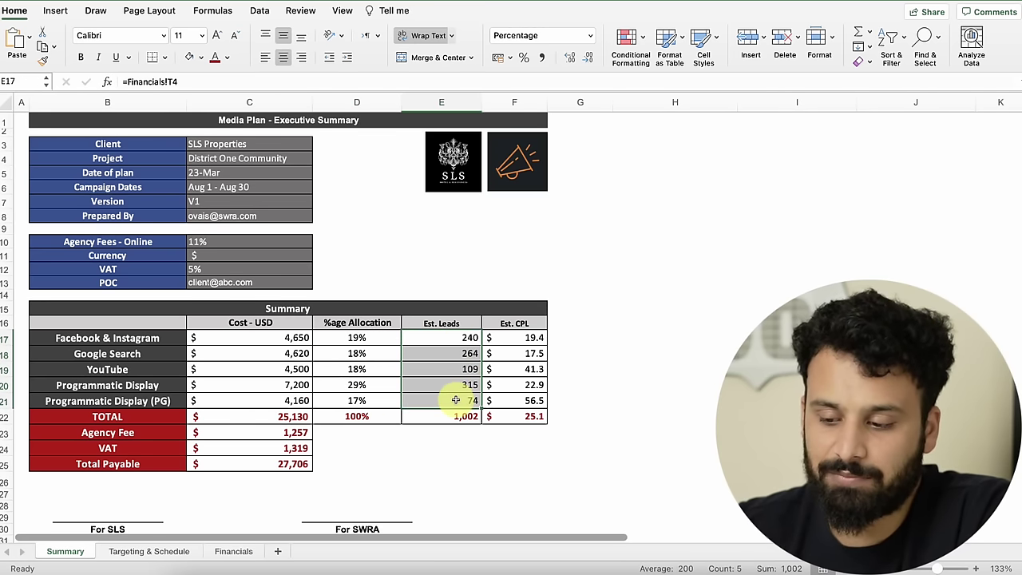
drag(527, 337, 527, 397)
click(573, 403)
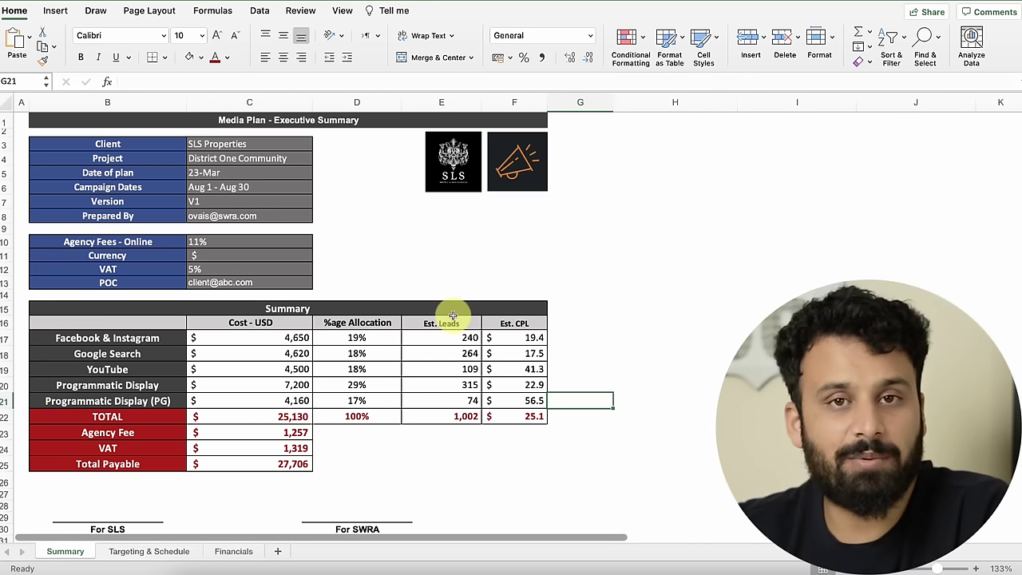
click(619, 338)
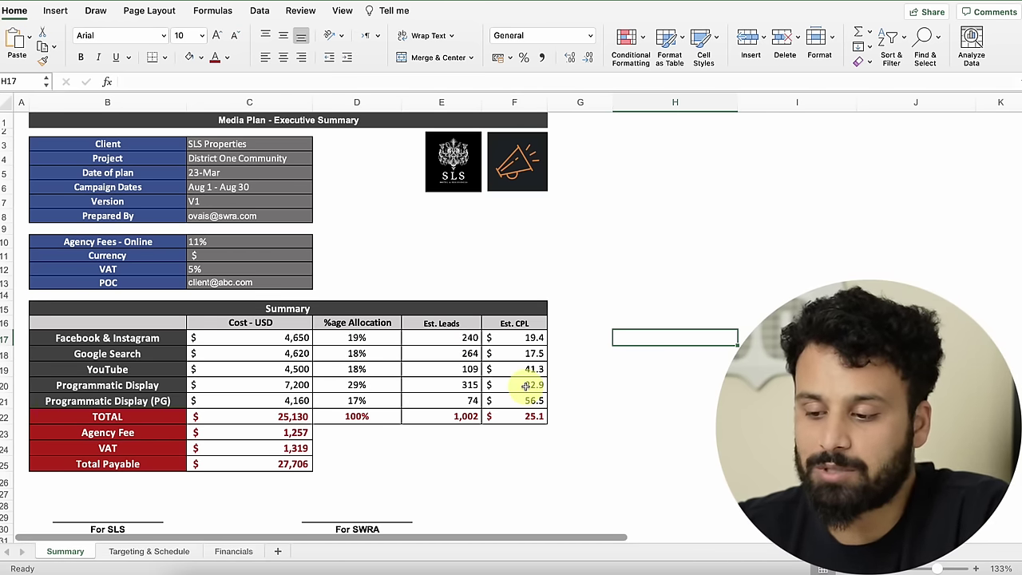
key(Down)
key(Down)
key(Down)
key(Down)
key(Down)
key(Down)
key(Left)
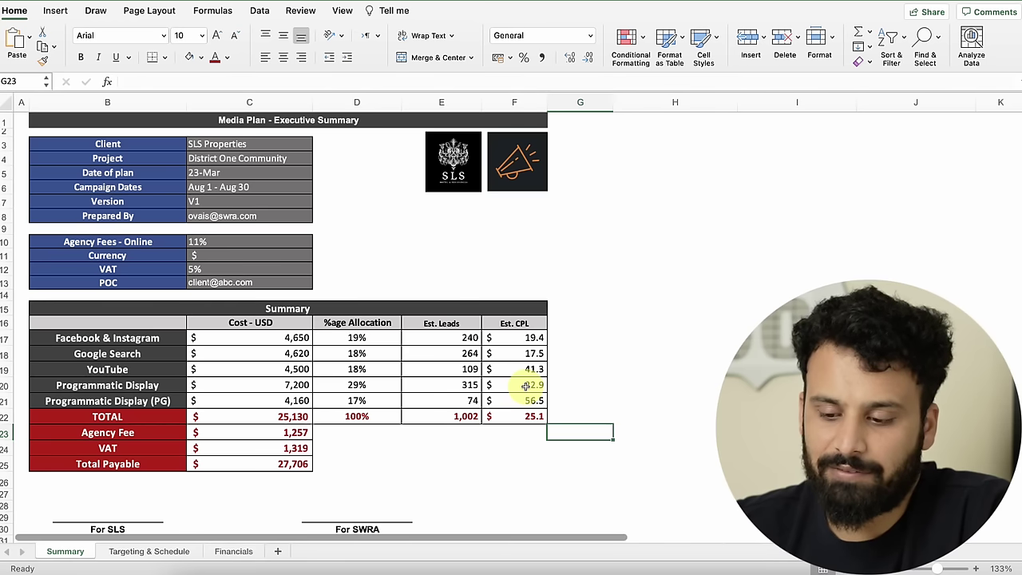
Step: Inspect the Agency Fee, VAT and Total Payable cost cells and their links to the Financials sheet
click(279, 433)
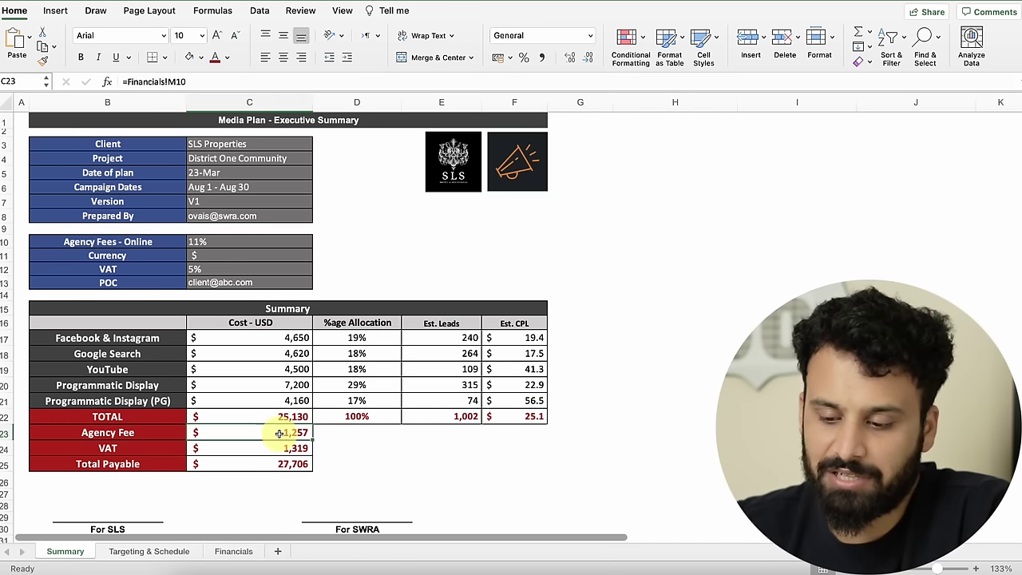
click(222, 449)
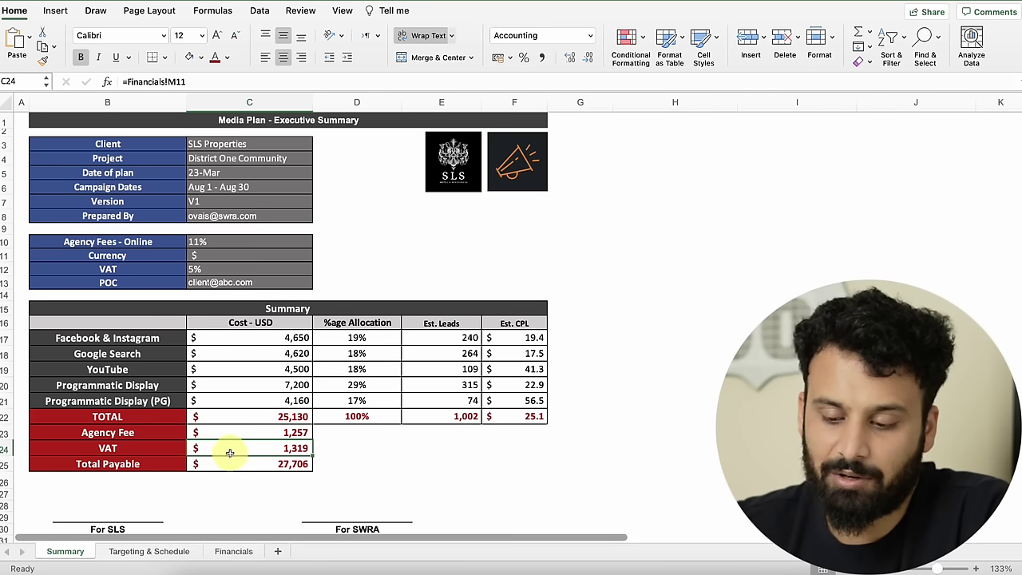
click(271, 466)
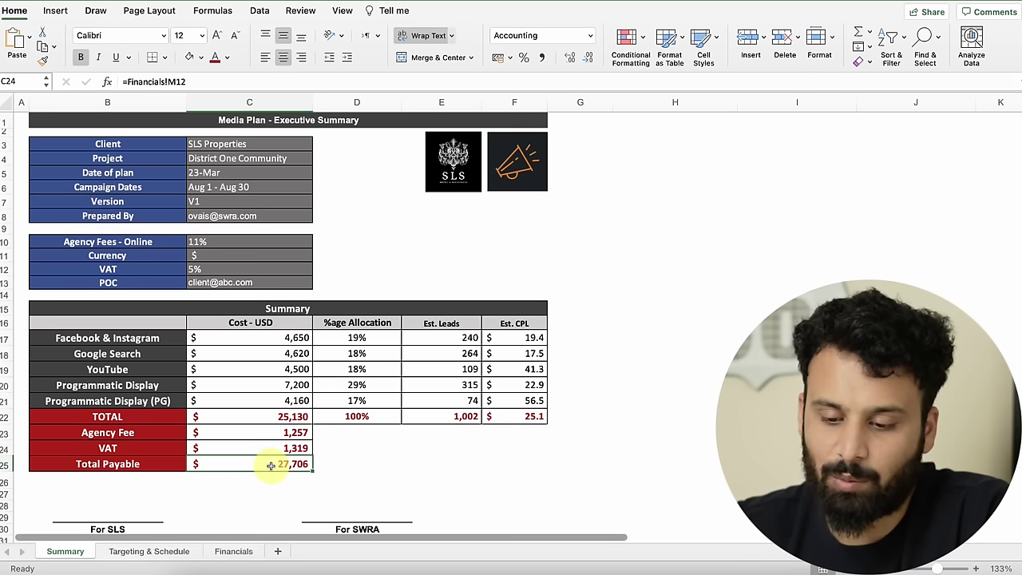
click(390, 469)
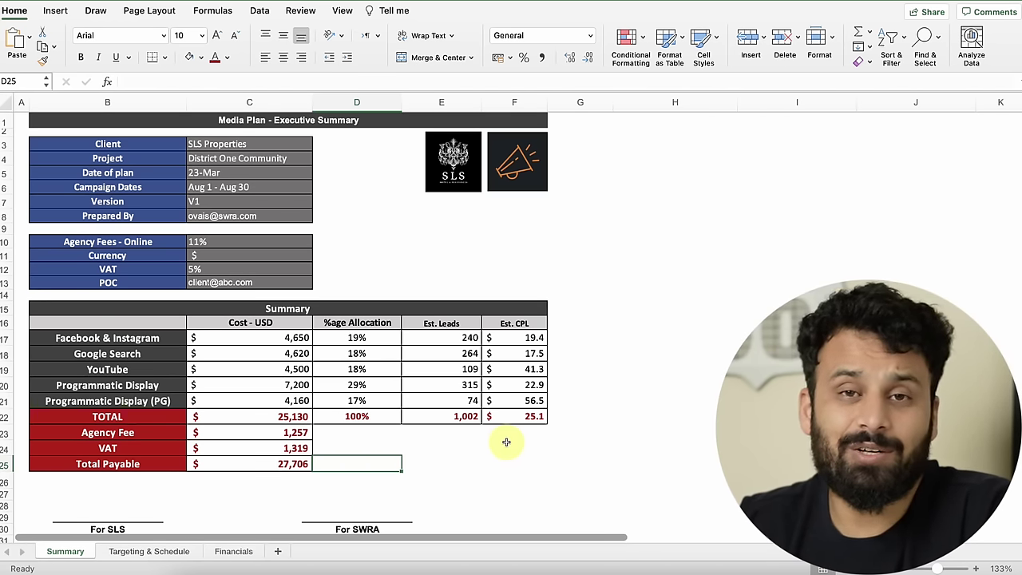
click(616, 368)
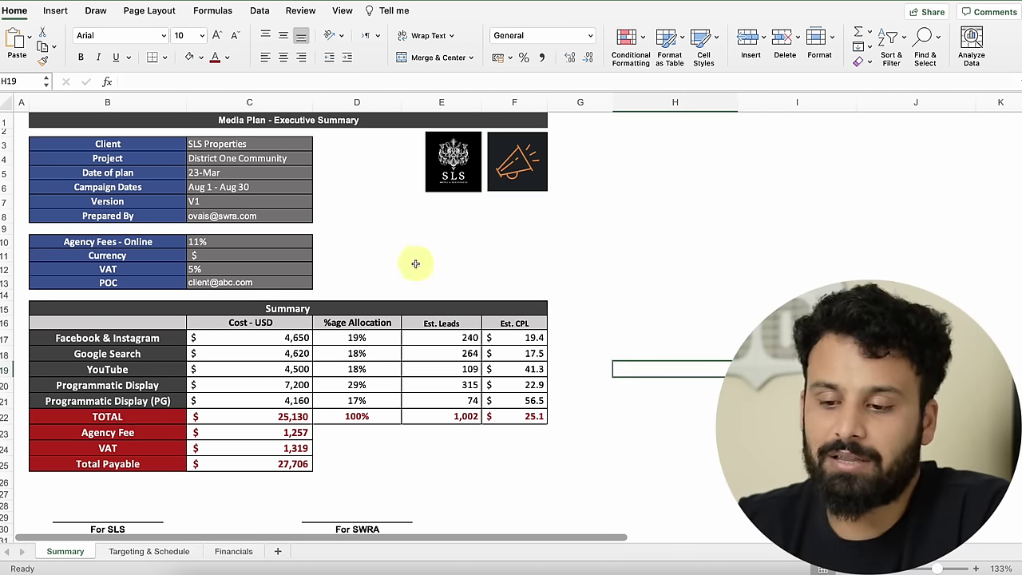
Step: Open the Targeting & Schedule sheet to review each channel's targeting, placement, ad format and schedule
scroll(342, 227, up, 1)
scroll(342, 227, down, 1)
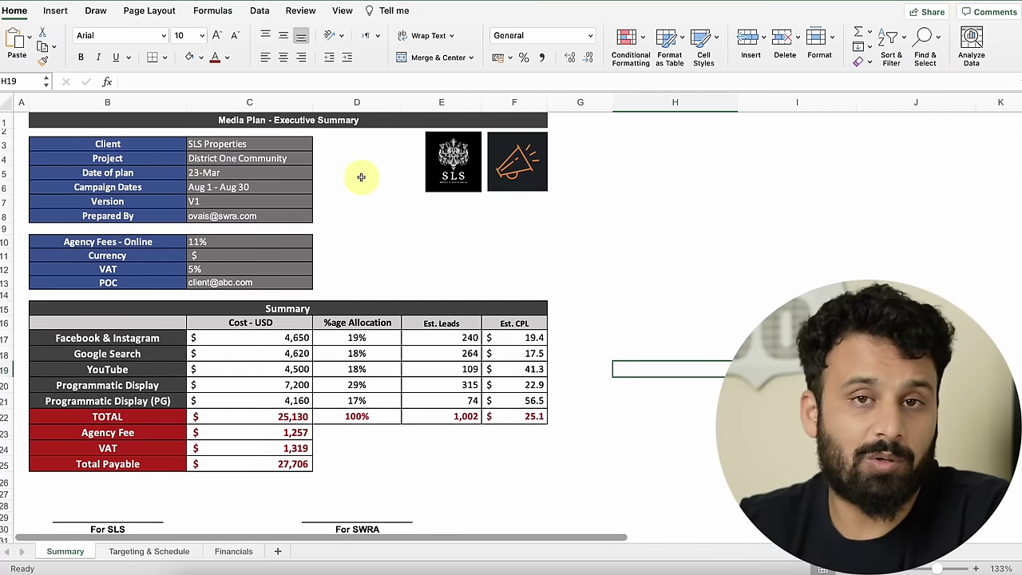
click(144, 552)
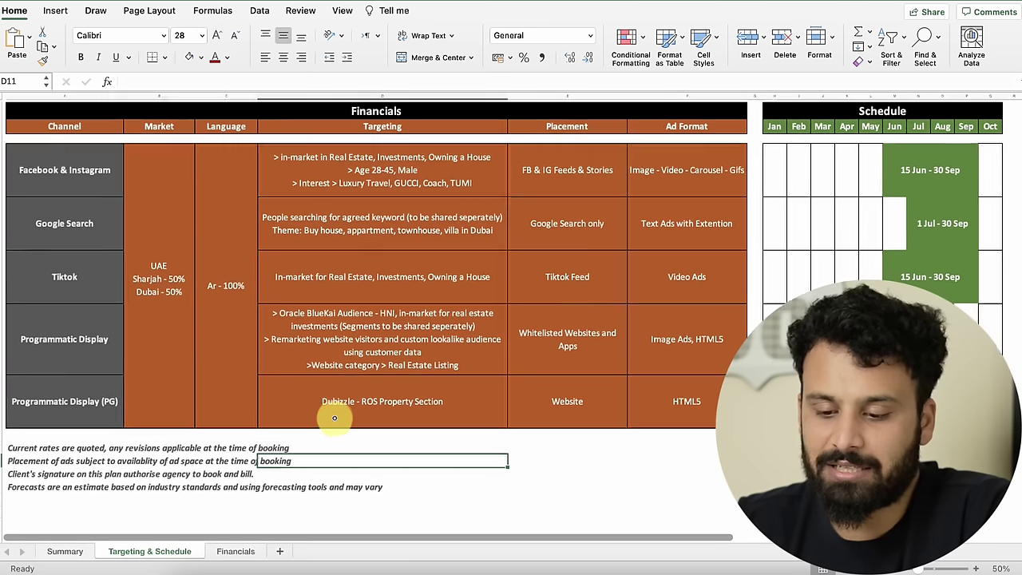
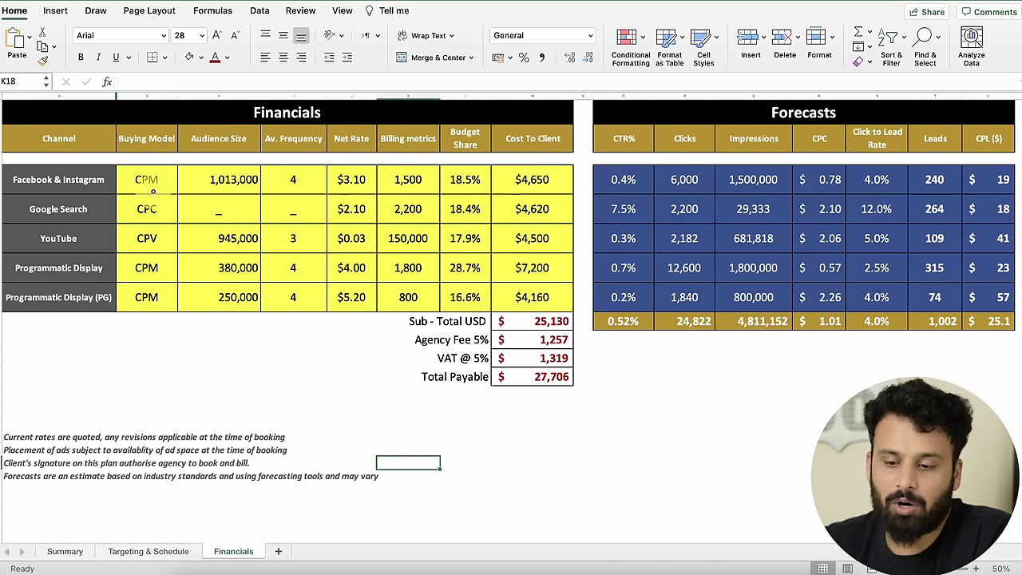
Step: On the Financials sheet, review the buying models of Facebook & Instagram, Google Search and YouTube
click(154, 185)
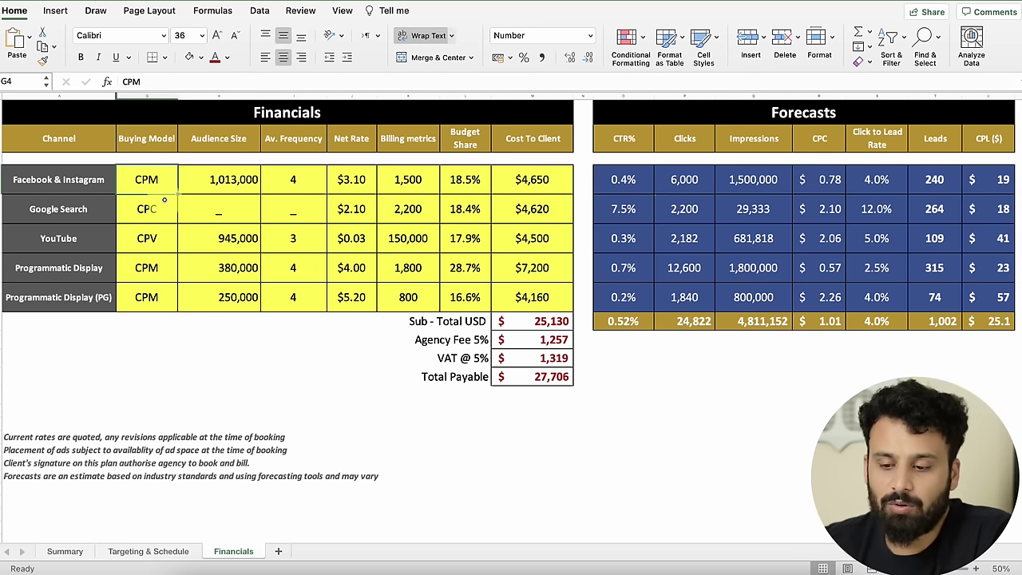
click(175, 211)
drag(175, 211, 151, 246)
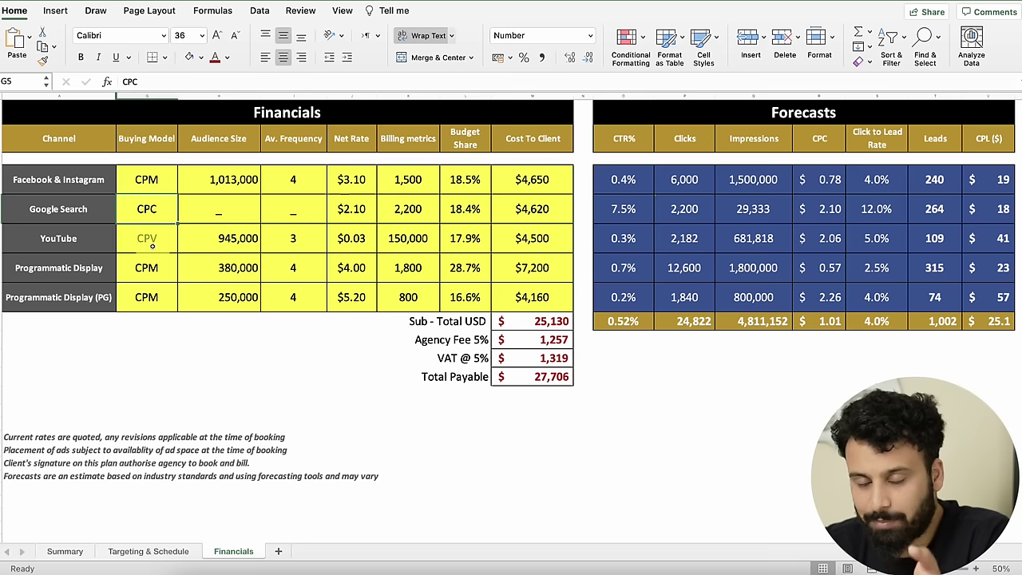
drag(152, 246, 153, 242)
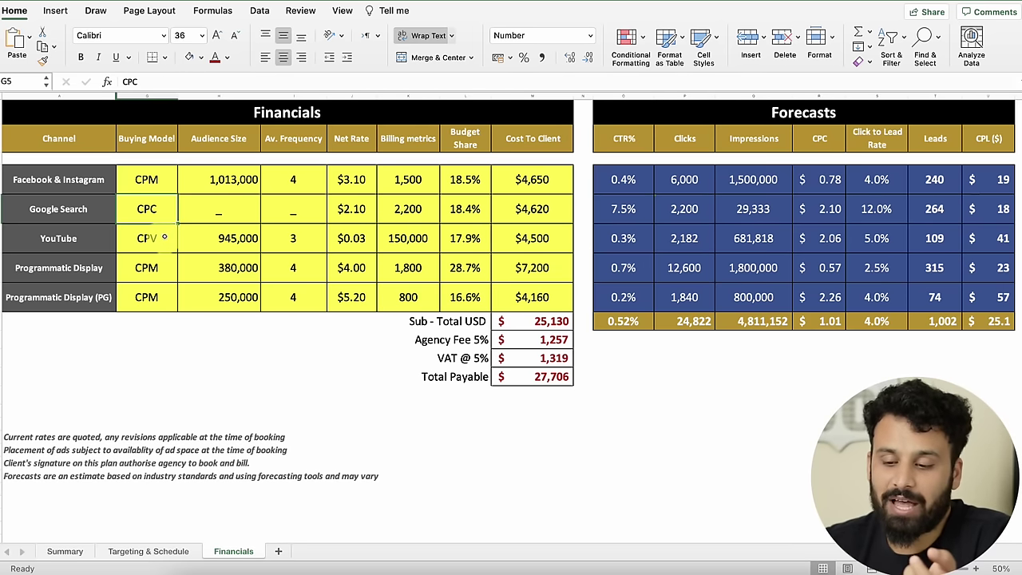
click(164, 237)
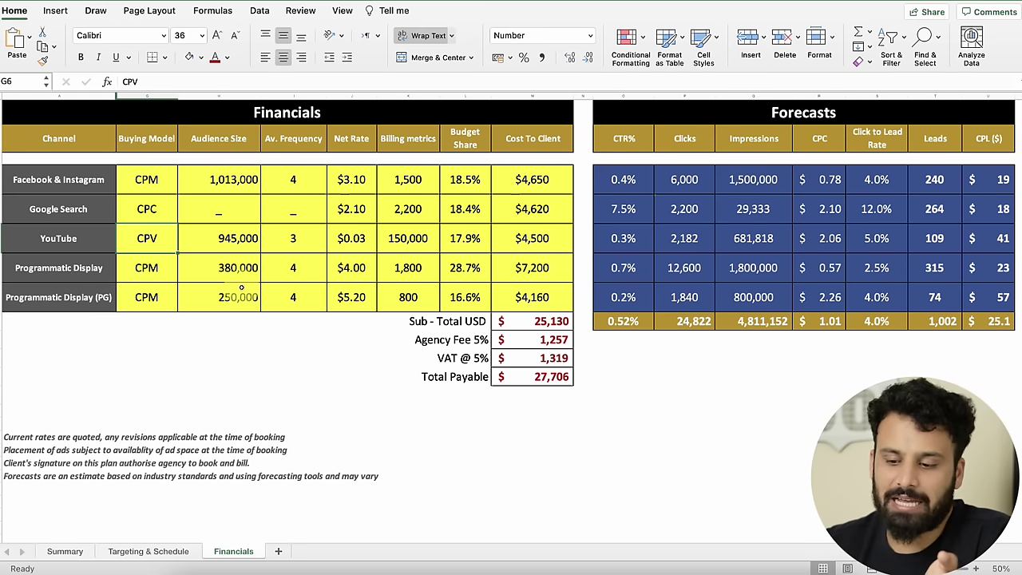
Step: Review the Audience Size column on the Financials sheet against the audiences defined on the Targeting & Schedule sheet
click(238, 179)
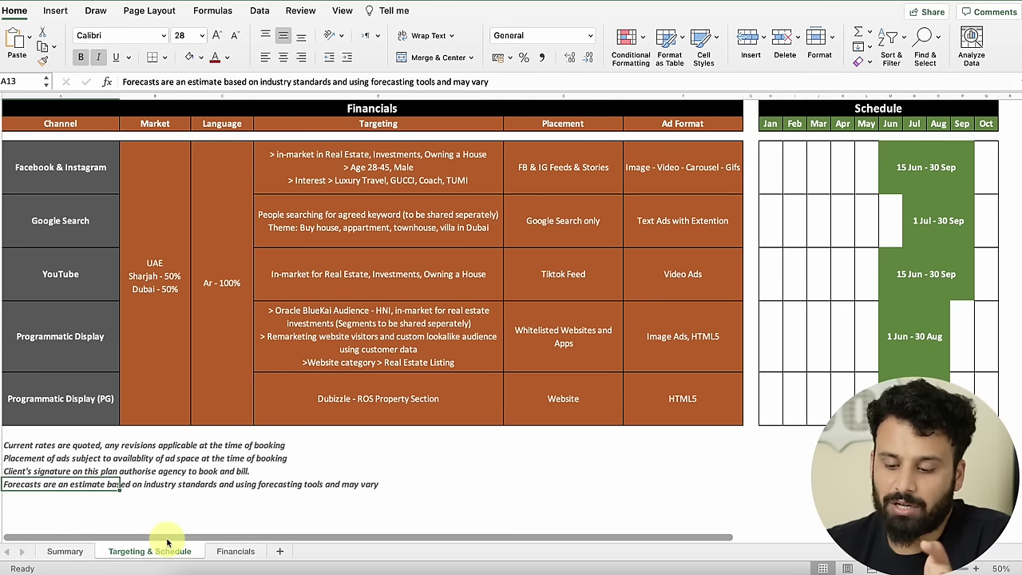
click(239, 551)
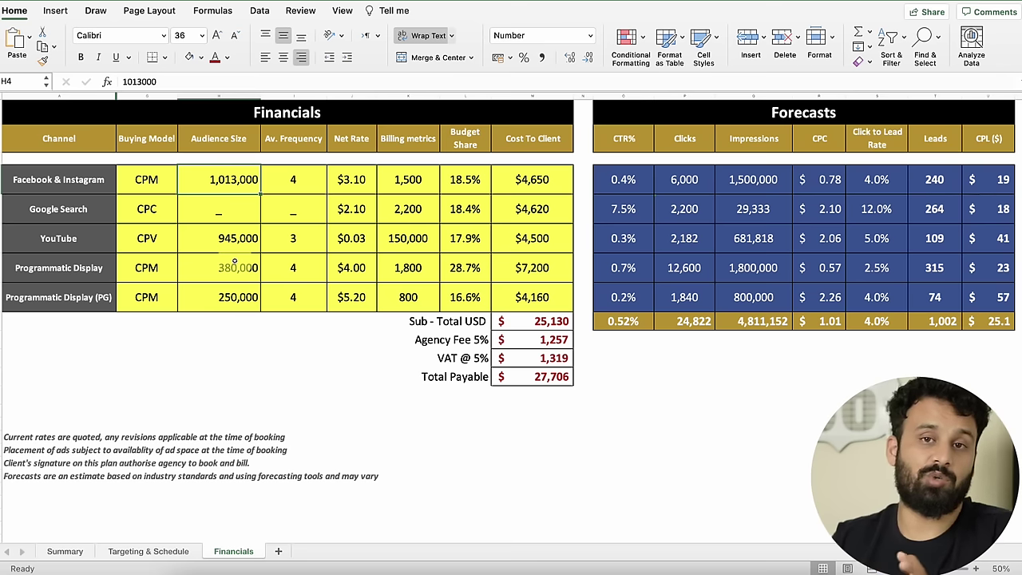
click(150, 551)
click(238, 551)
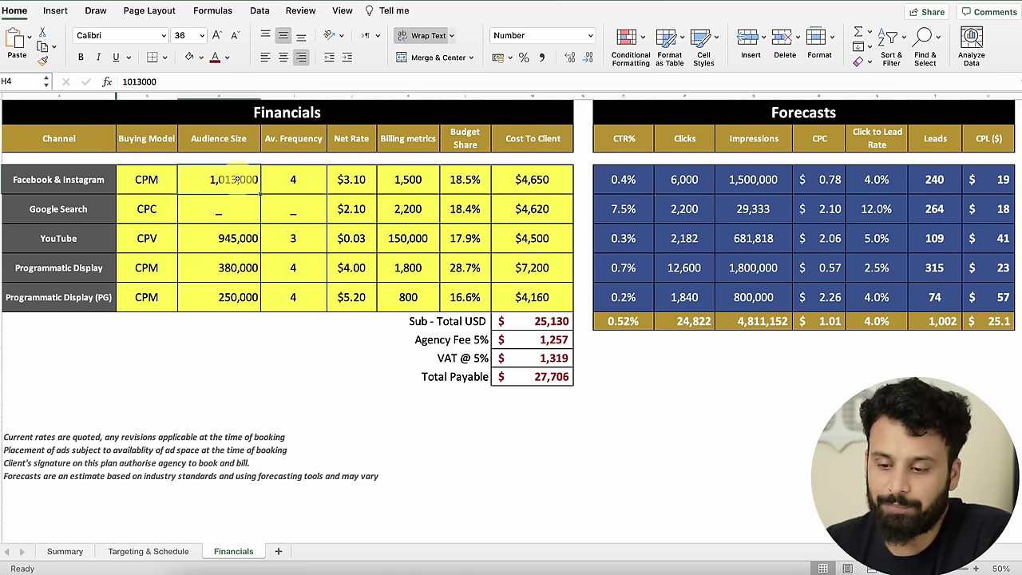
click(64, 207)
click(253, 320)
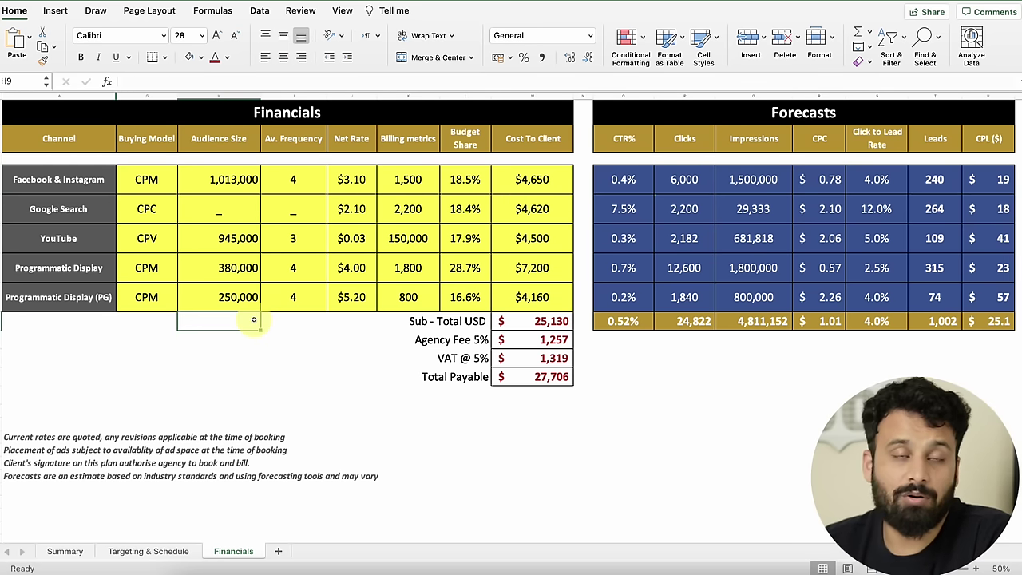
Step: Review the average frequency planned for each channel in the Financials table
click(284, 340)
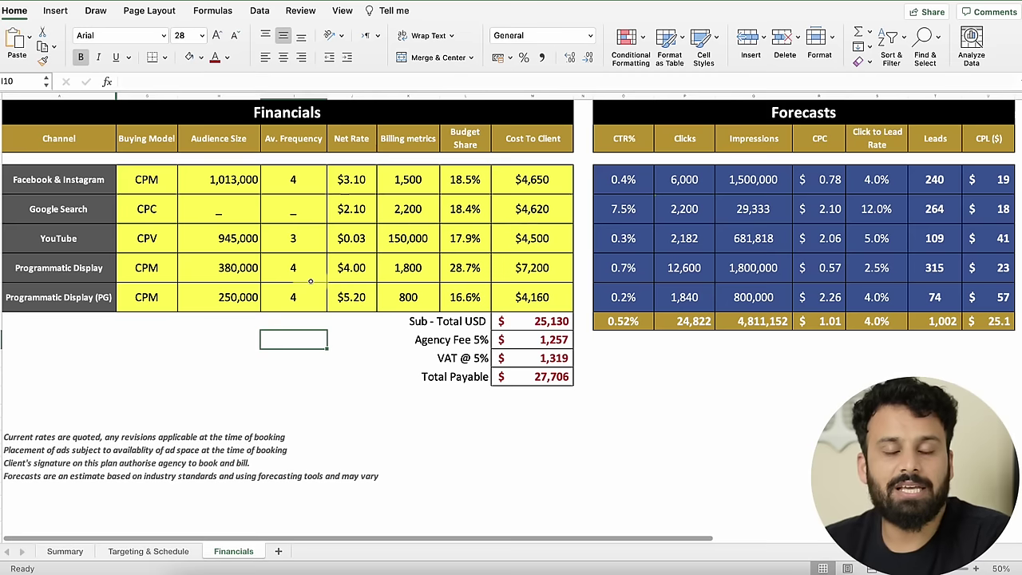
scroll(310, 275, right, 1)
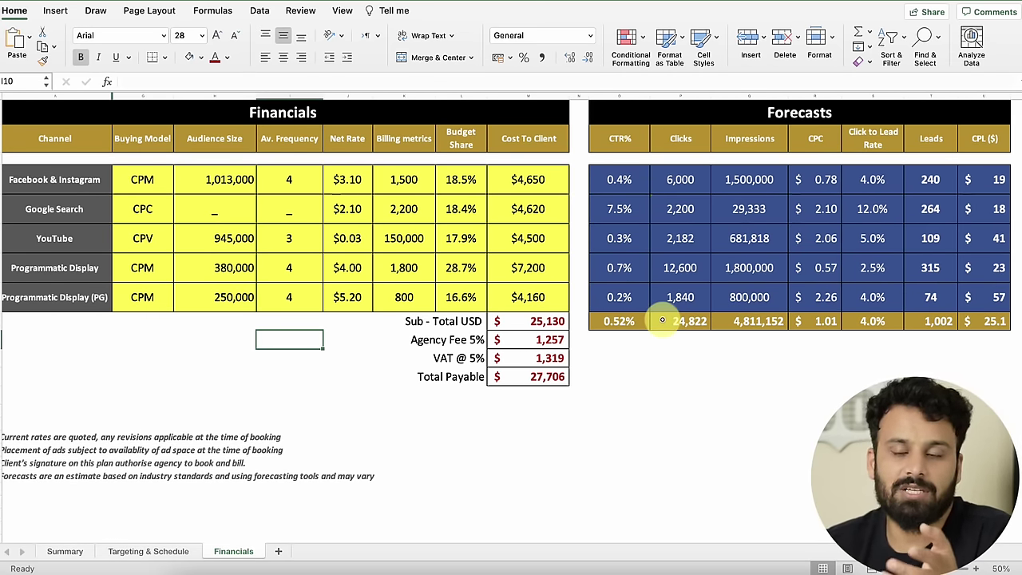
click(308, 179)
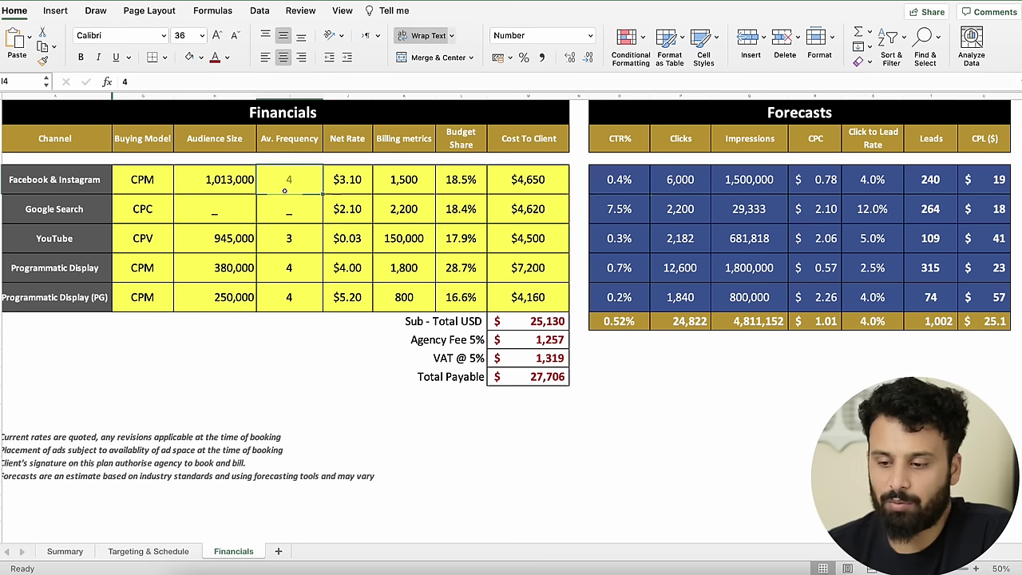
click(296, 336)
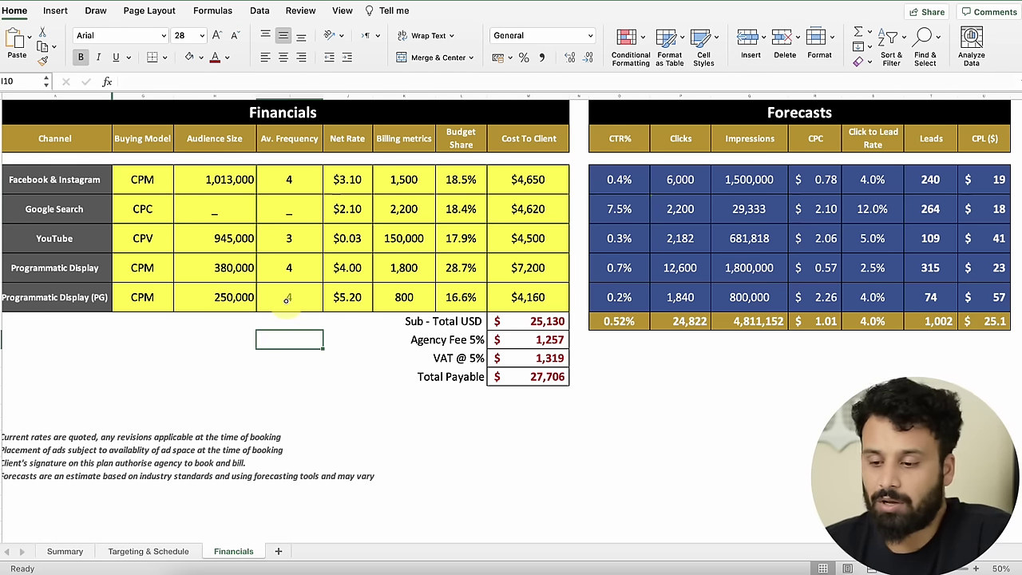
Step: Examine the Net Rate column and relate the Facebook & Instagram rate to its buying model
click(361, 140)
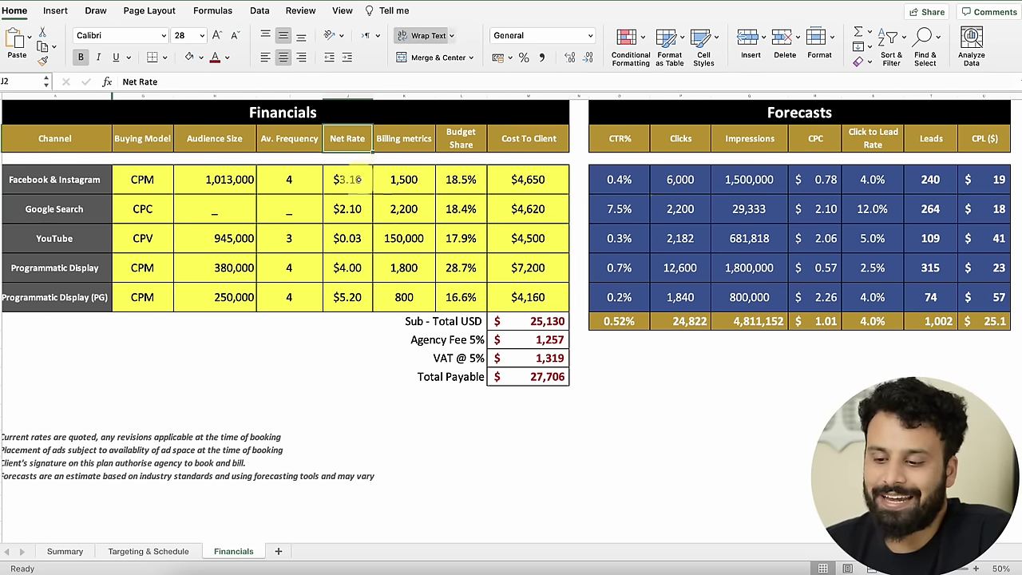
click(348, 180)
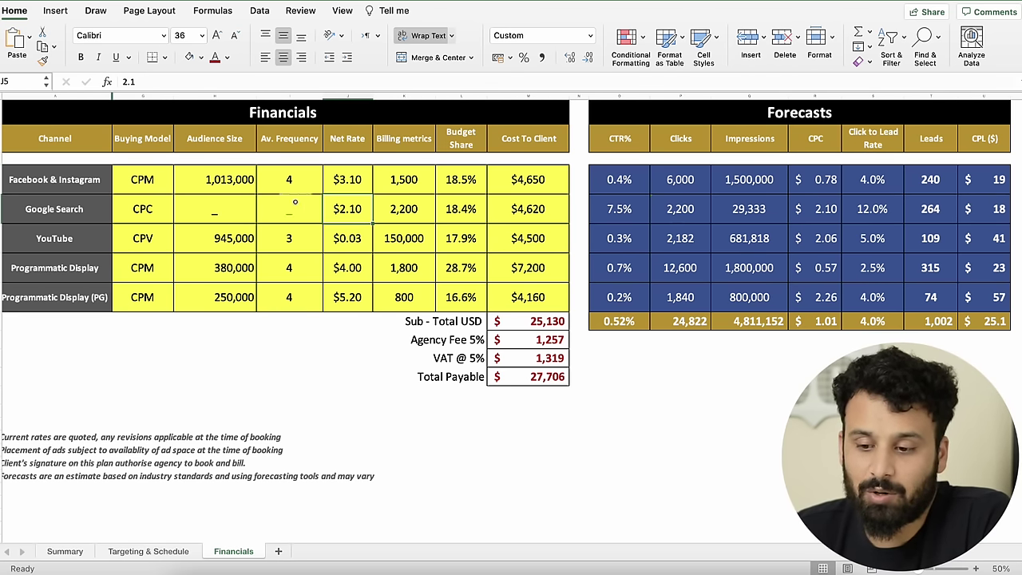
click(144, 181)
click(71, 189)
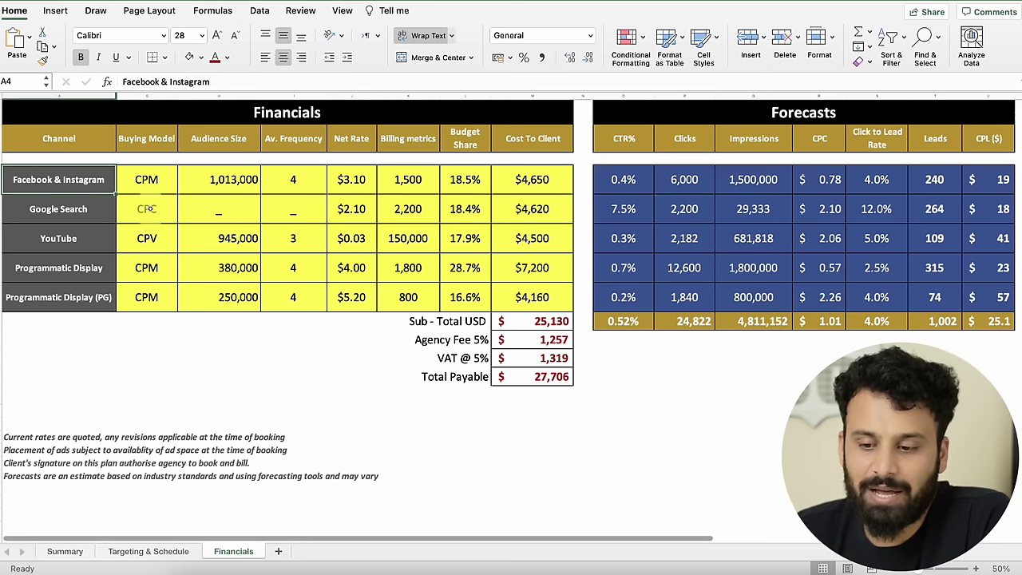
scroll(183, 207, left, 1)
click(352, 180)
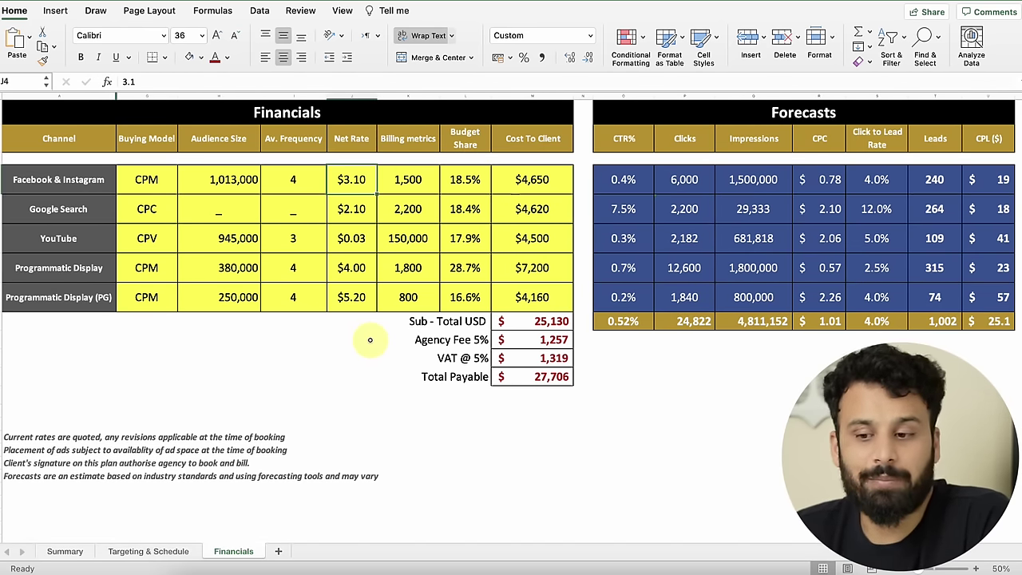
Step: Compare the buying models and net rates of the YouTube and Google Search rows
click(60, 238)
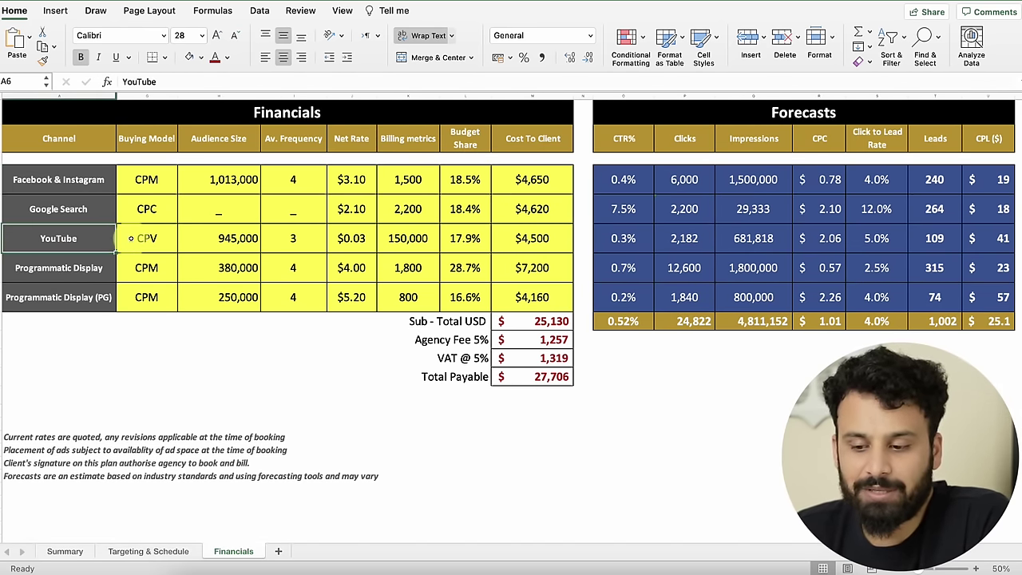
click(148, 238)
click(352, 238)
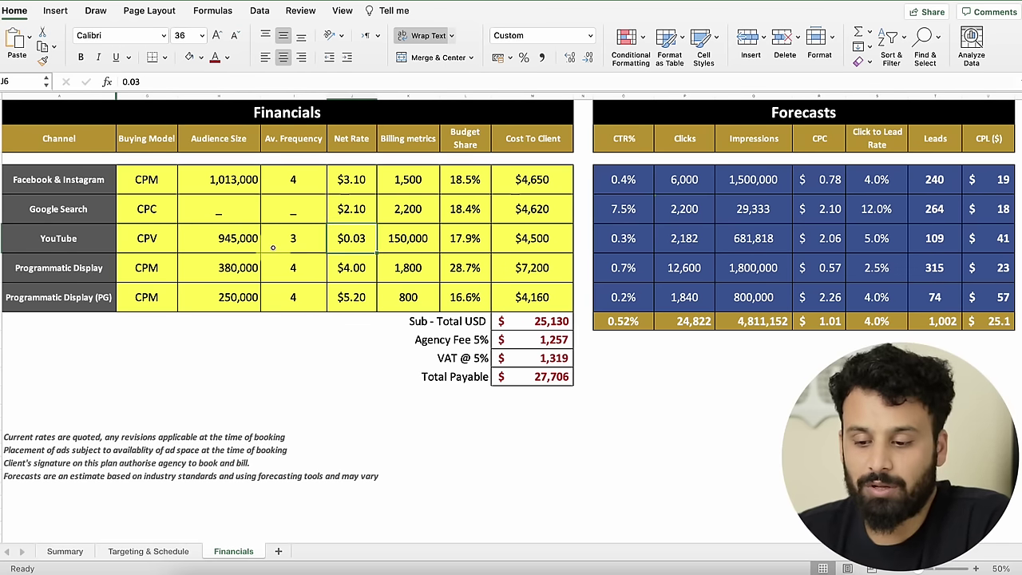
click(88, 209)
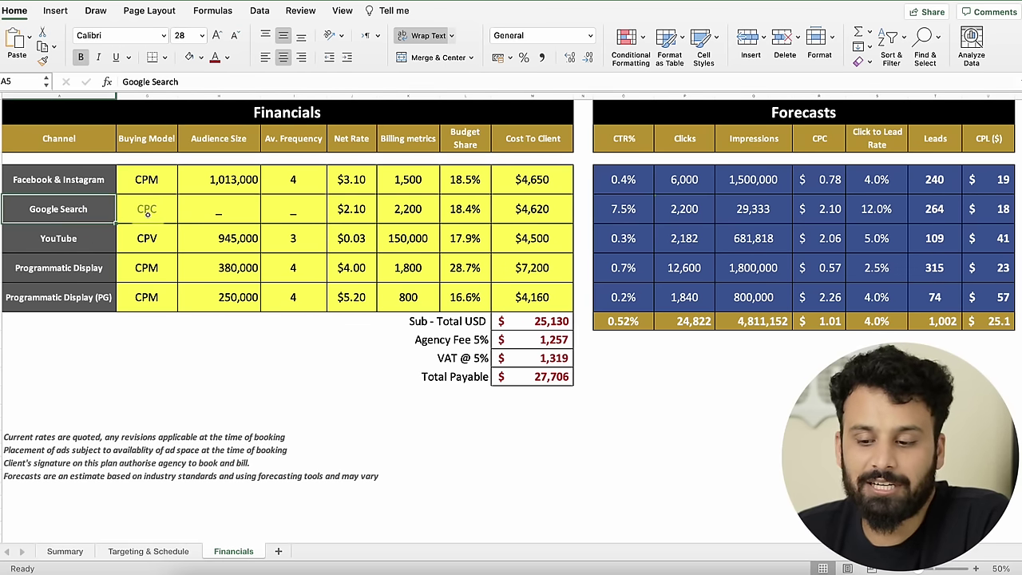
click(147, 209)
click(343, 208)
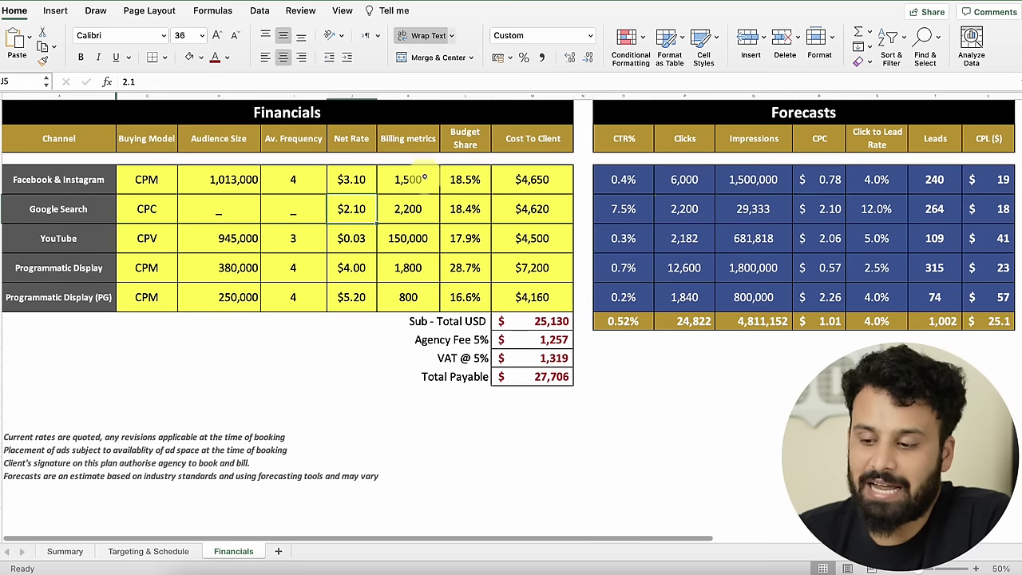
Step: Review the billing metrics for Facebook & Instagram, Google Search and YouTube in relation to their buying models
click(422, 183)
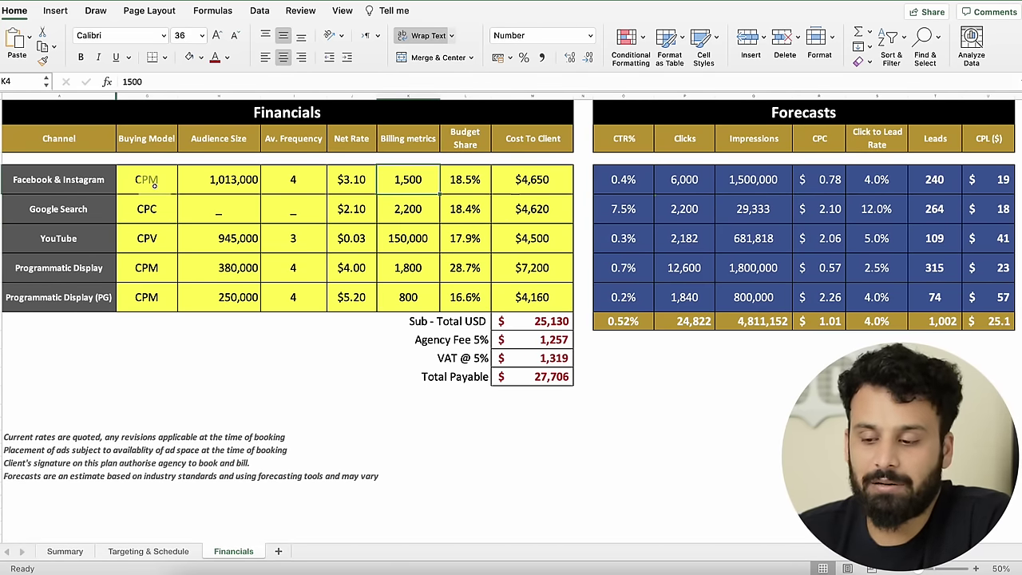
click(415, 212)
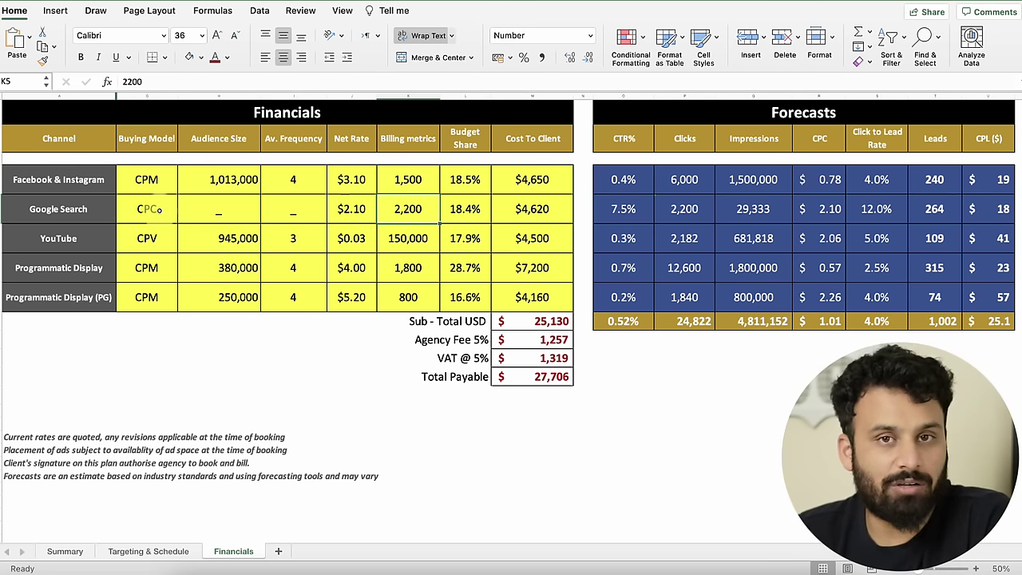
click(409, 243)
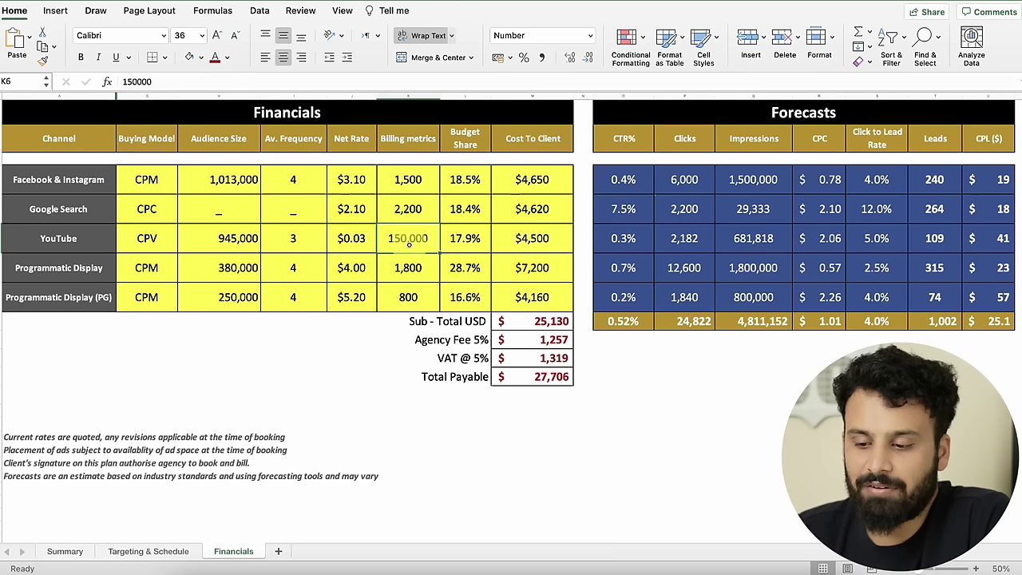
click(147, 244)
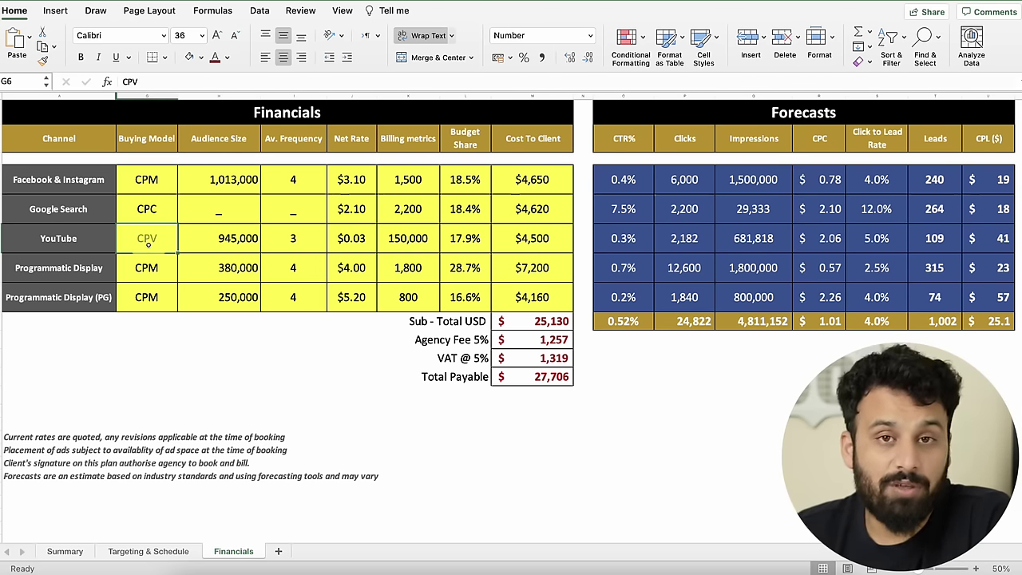
click(406, 242)
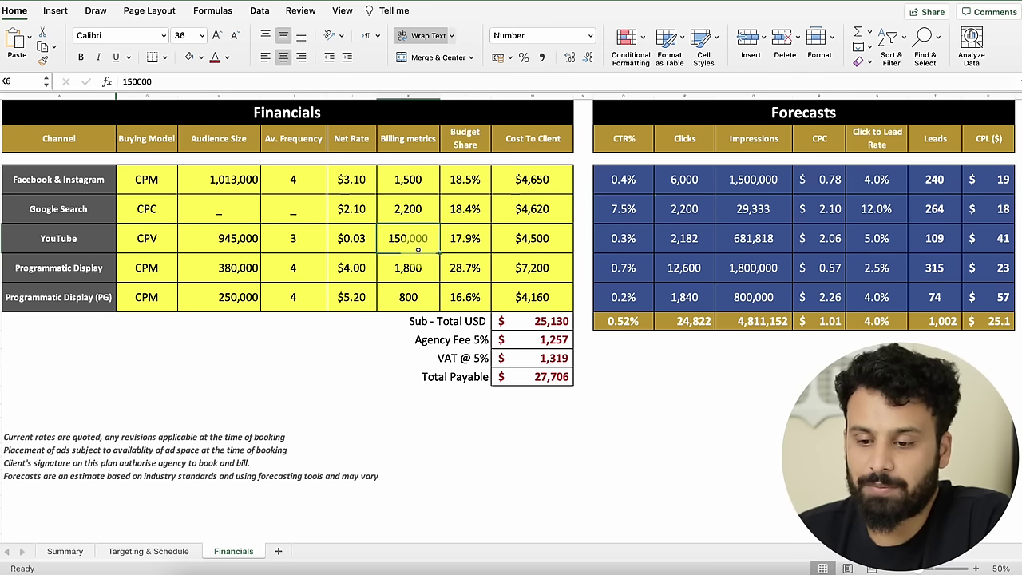
Step: Inspect the Budget Share and Cost To Client formulas in the Facebook & Instagram row
click(470, 180)
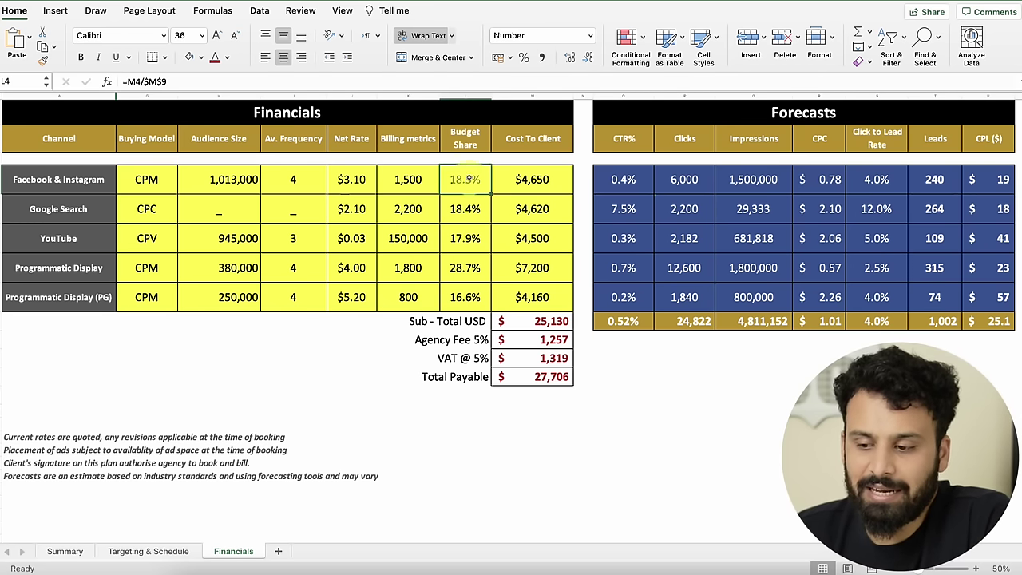
click(534, 180)
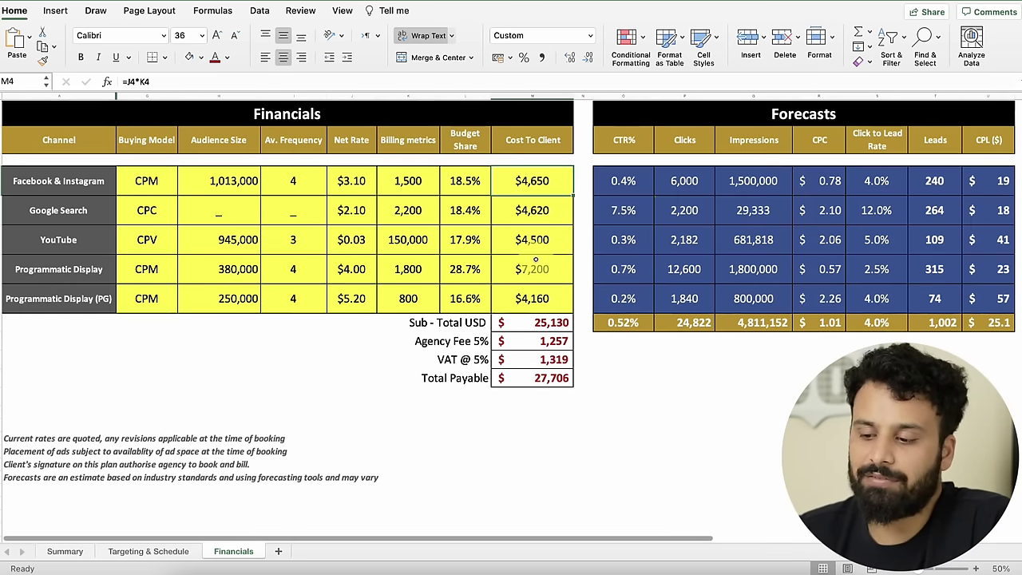
click(556, 428)
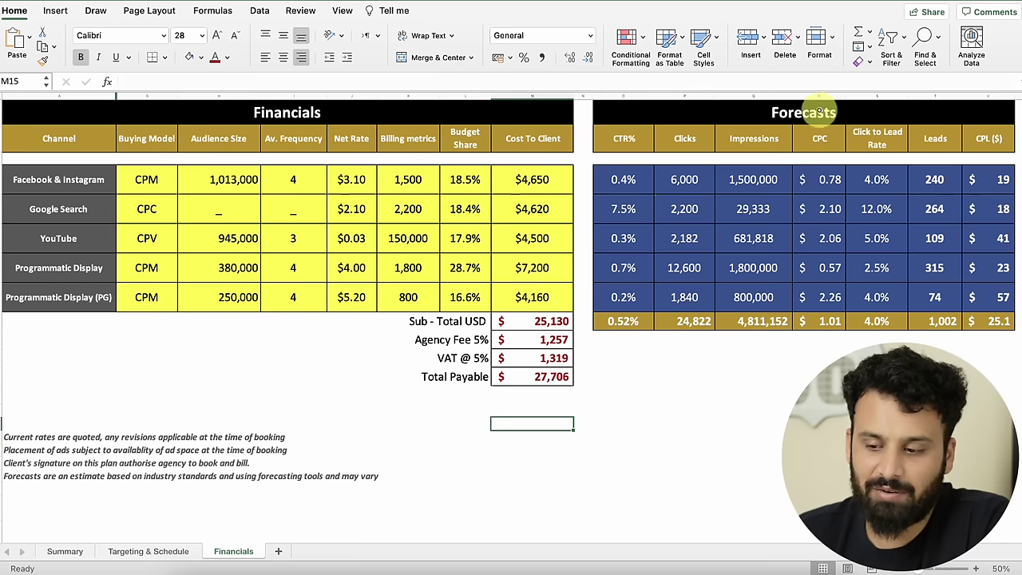
Step: Trace the forecast formulas for Facebook & Instagram impressions and Google Search clicks back to their billing metrics
click(760, 181)
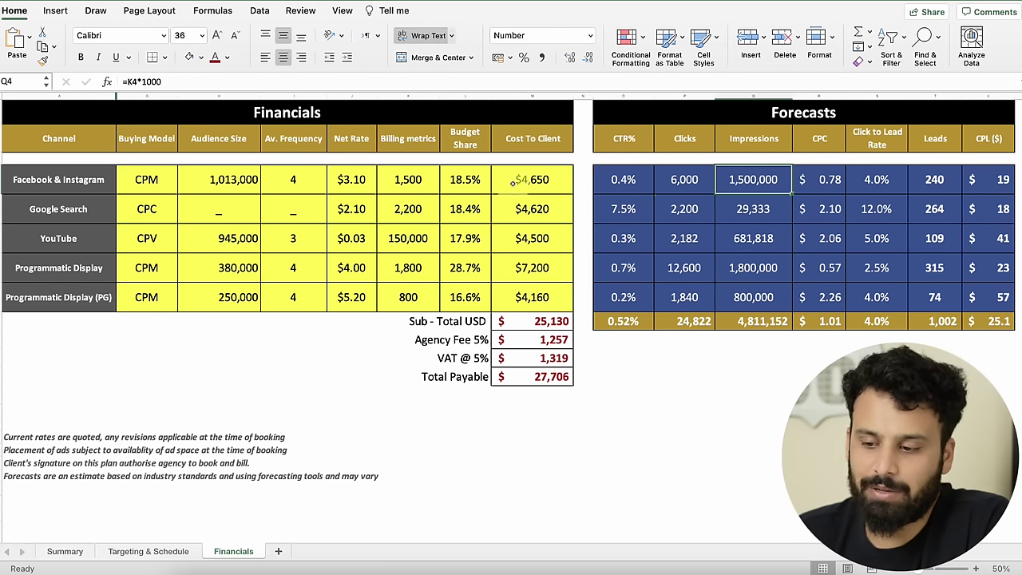
click(422, 183)
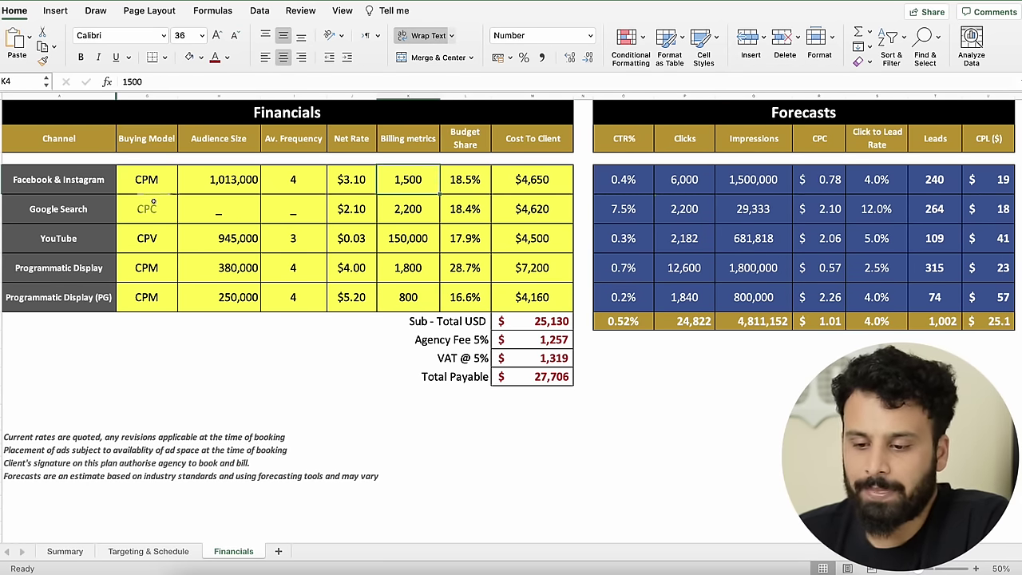
click(55, 208)
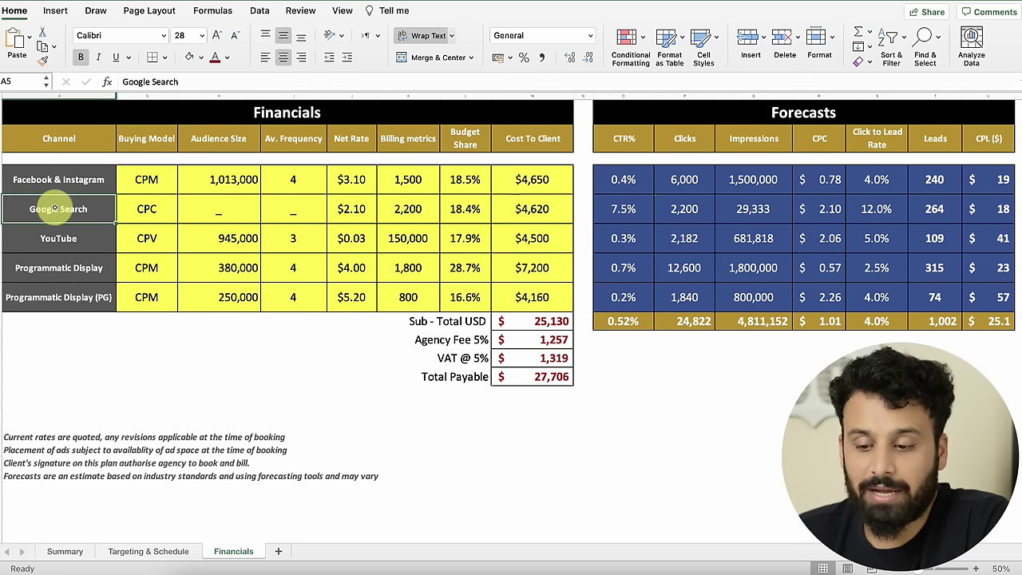
click(684, 208)
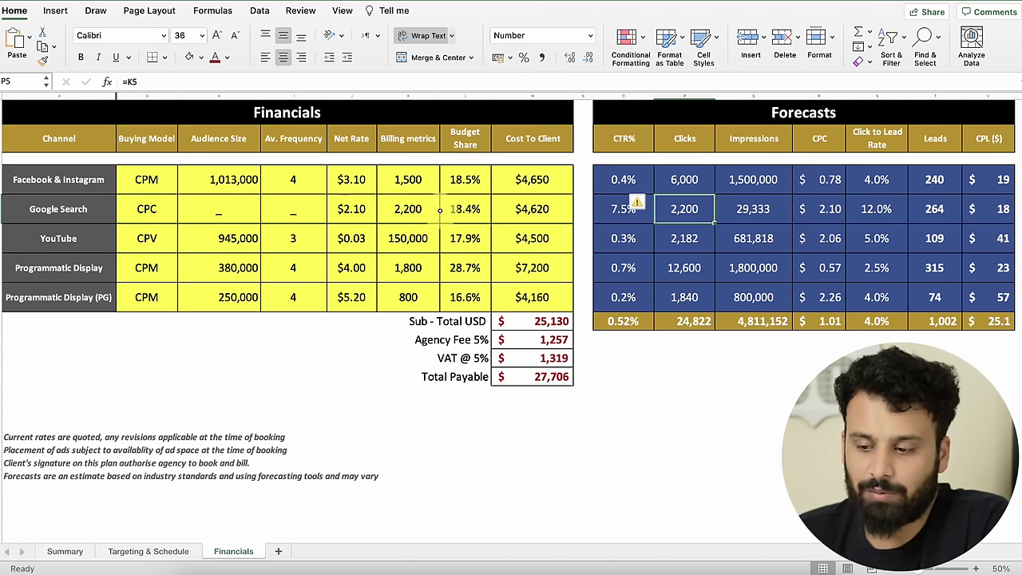
Step: Inspect the Facebook & Instagram impressions, CTR and clicks cells, and compare the clicks formulas of both Programmatic Display rows
key(ctrl+End)
click(728, 179)
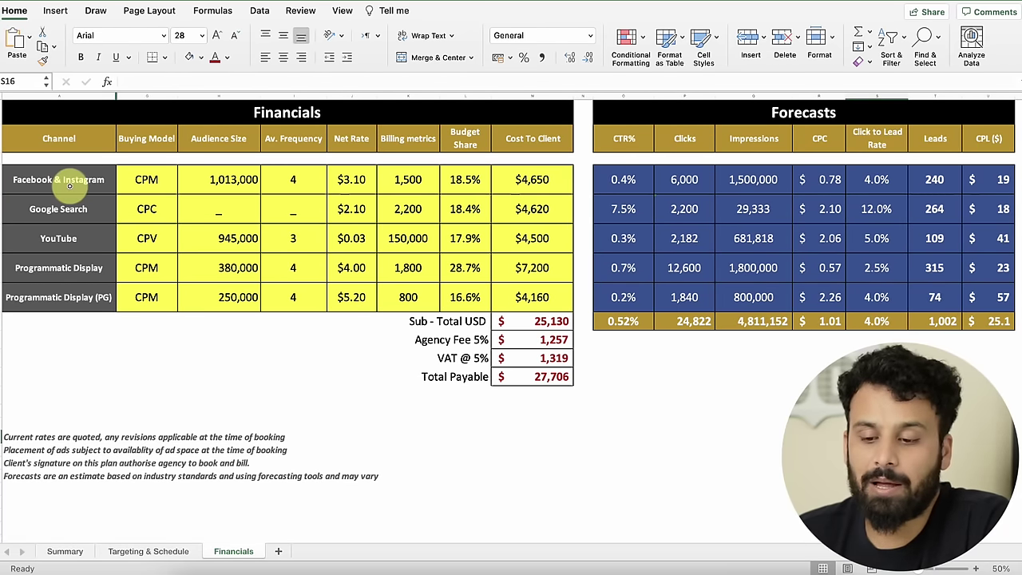
click(763, 181)
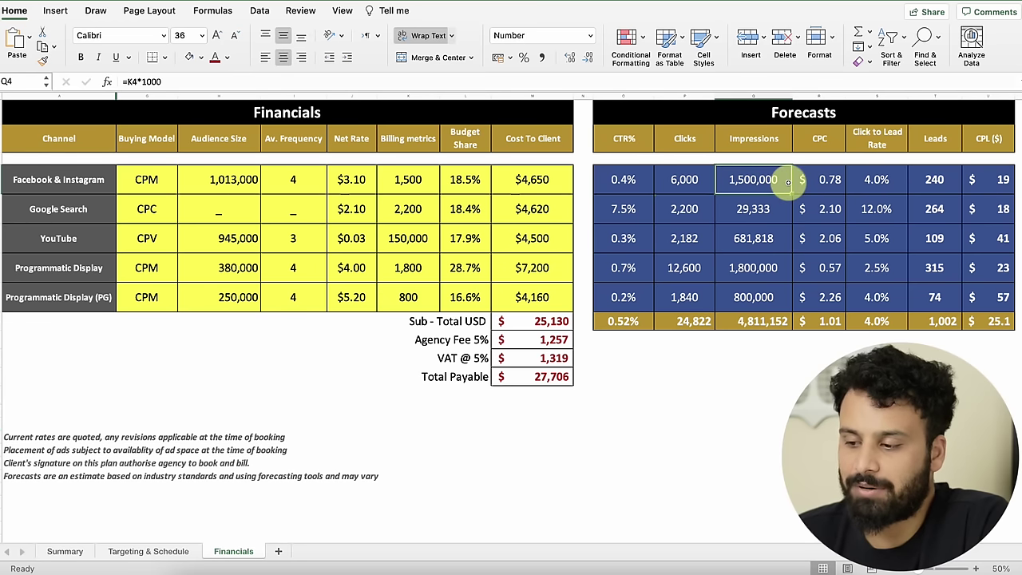
click(627, 180)
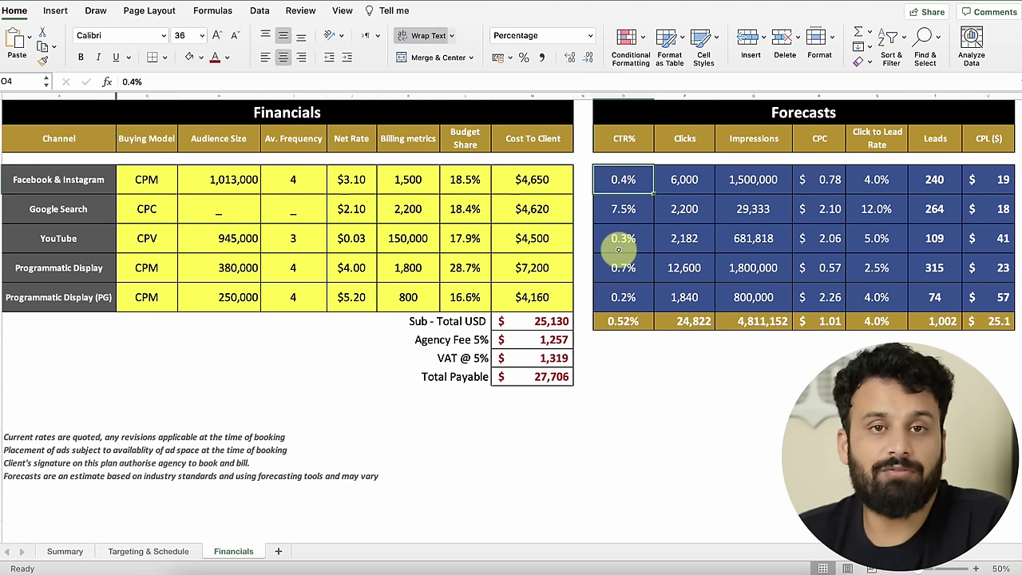
click(684, 183)
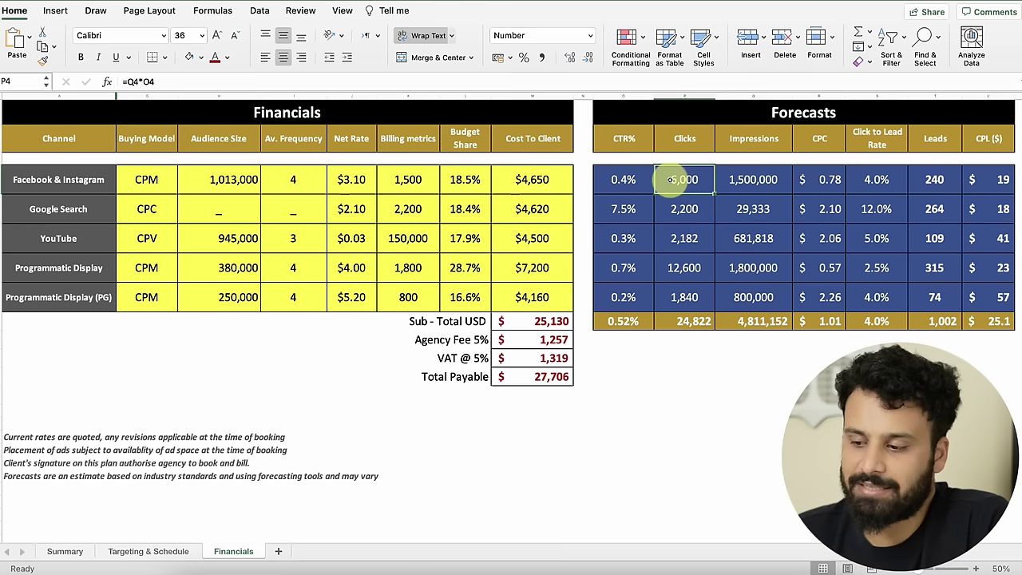
click(690, 269)
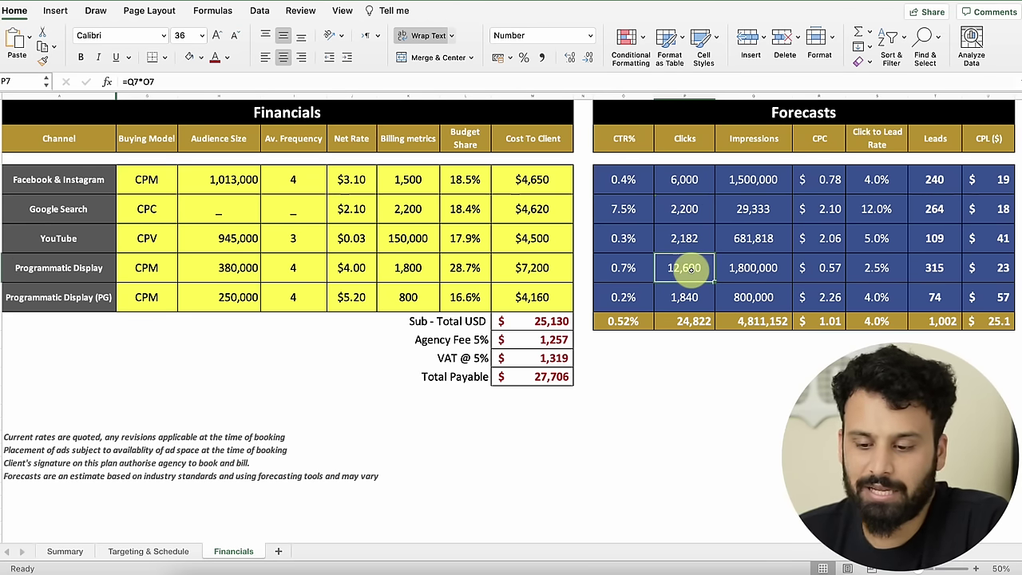
key(Down)
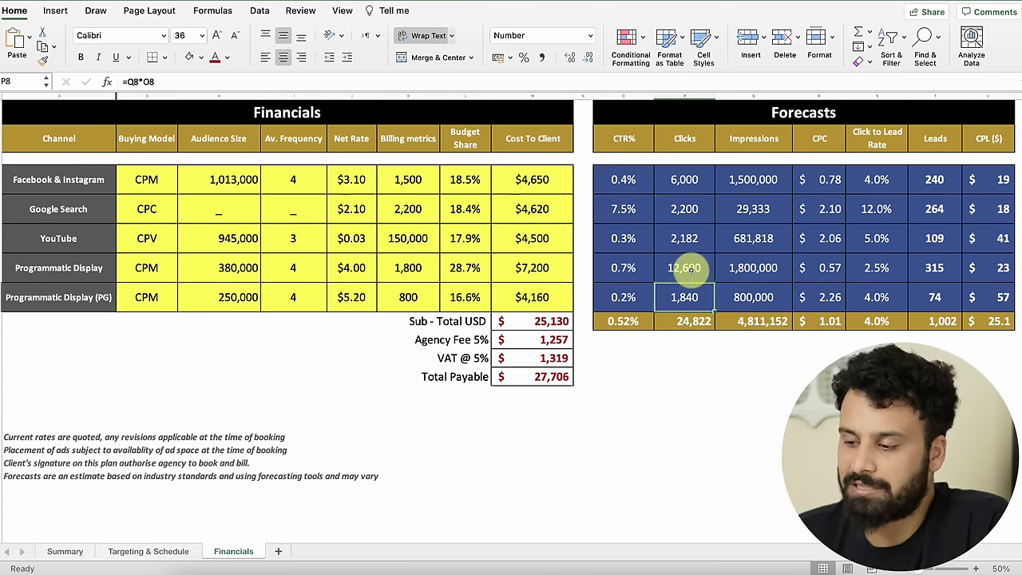
Step: Check the forecast CPC formulas from the Facebook & Instagram row through Programmatic Display (PG)
click(828, 179)
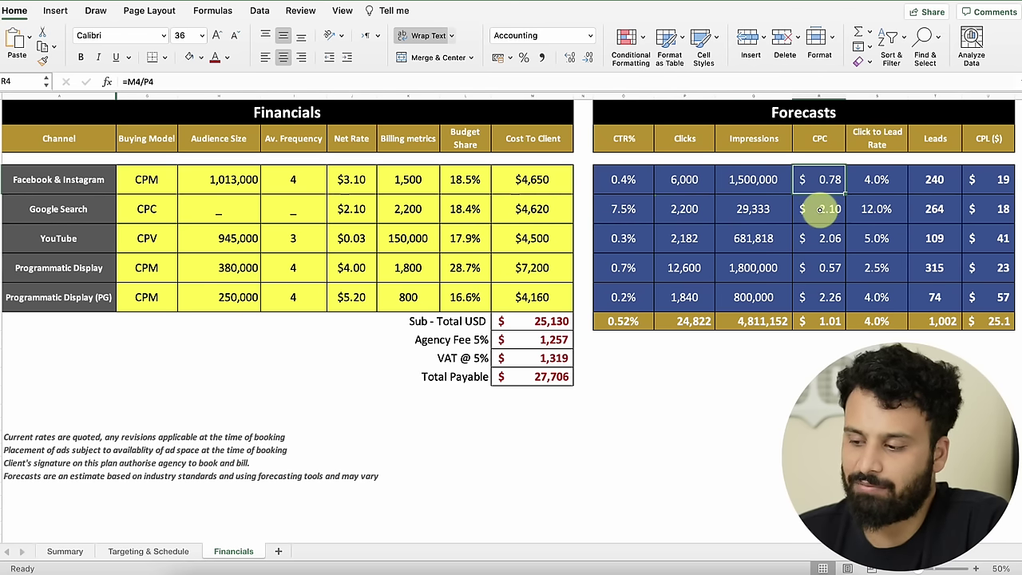
key(Down)
key(Down)
key(Down)
key(Down)
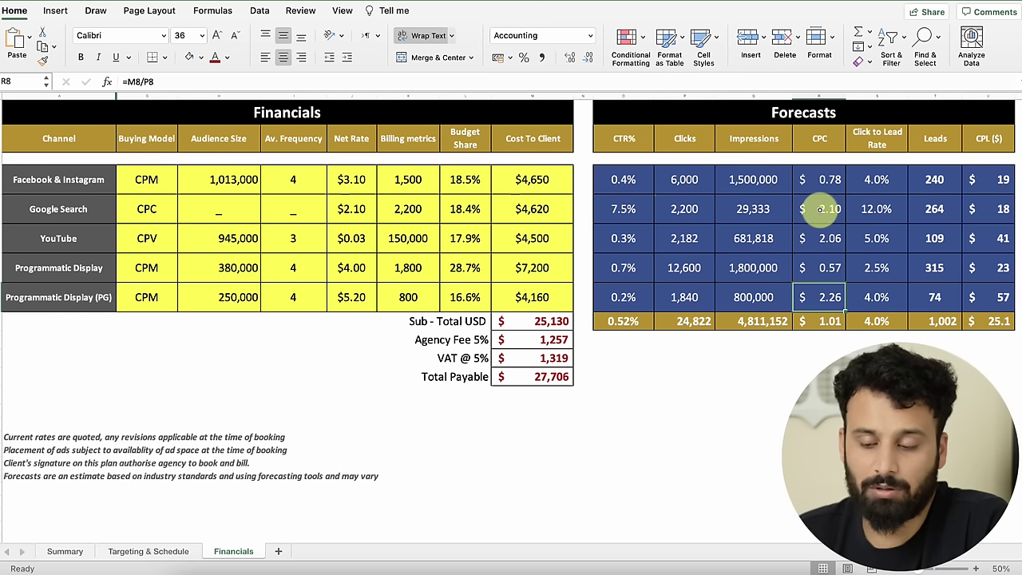
key(Up)
key(Up)
key(Up)
key(Up)
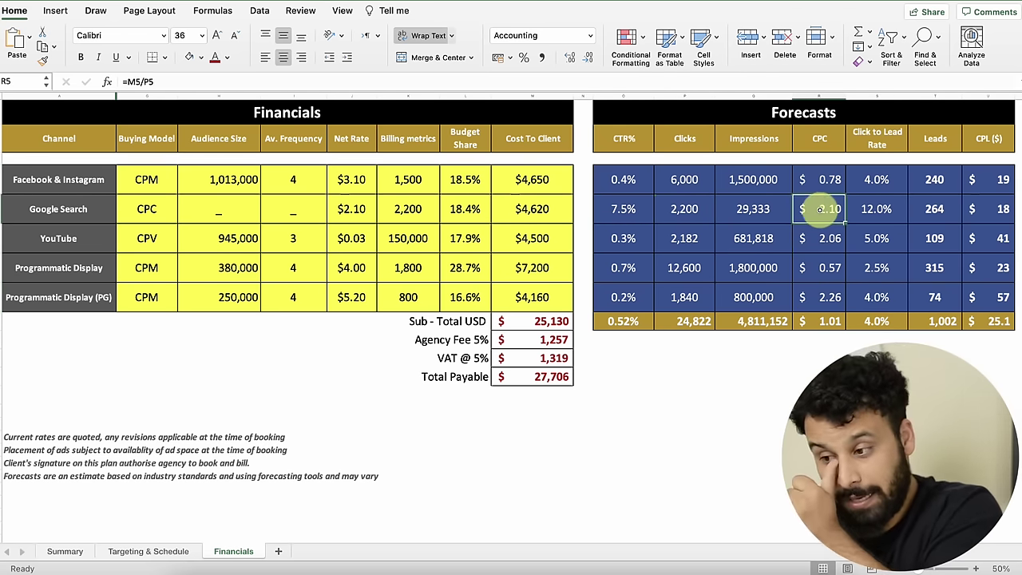
Step: Review the Click to Lead Rates of Facebook & Instagram, Google Search and YouTube
key(Right)
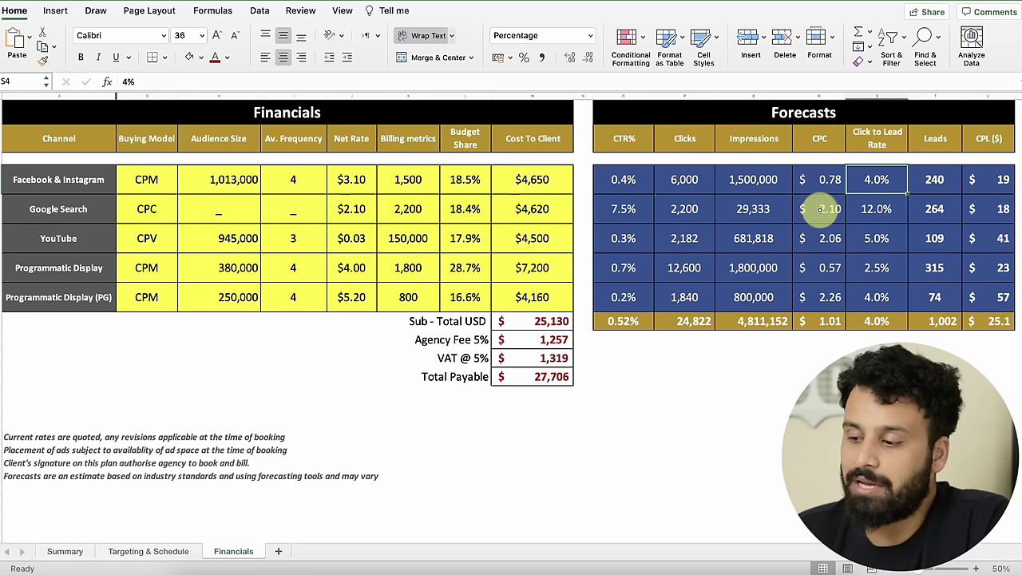
key(Down)
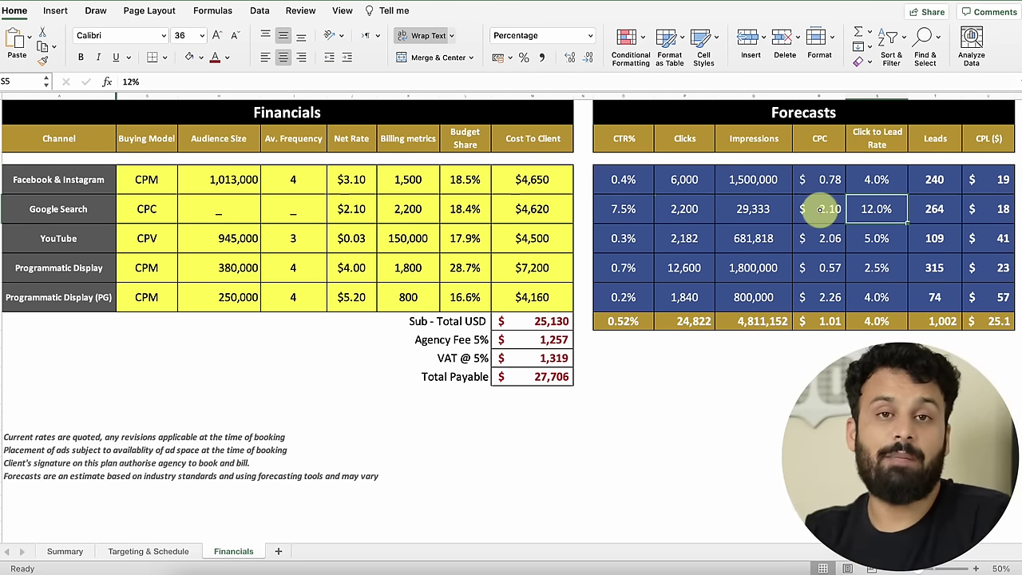
click(885, 176)
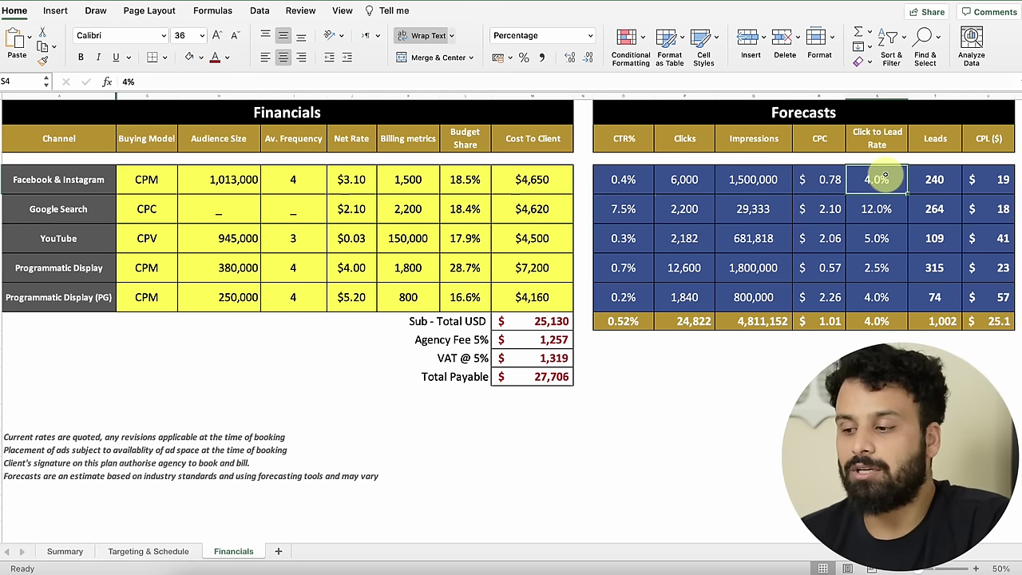
key(Down)
key(Down)
key(Down)
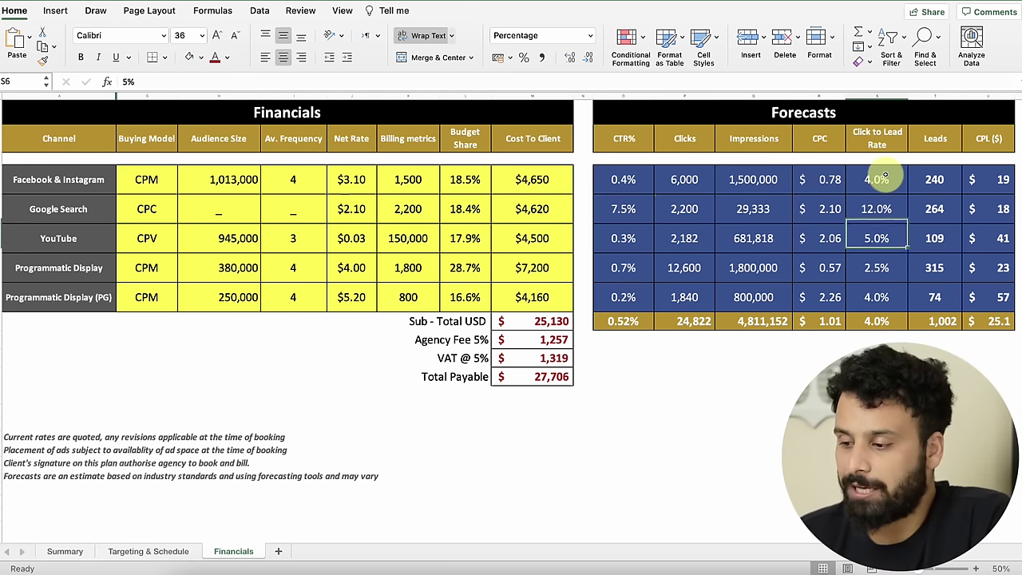
key(Up)
key(Up)
key(Up)
Step: Trace the Facebook & Instagram Leads formula back to Clicks and Click to Lead Rate, and inspect its CPL formula
key(Right)
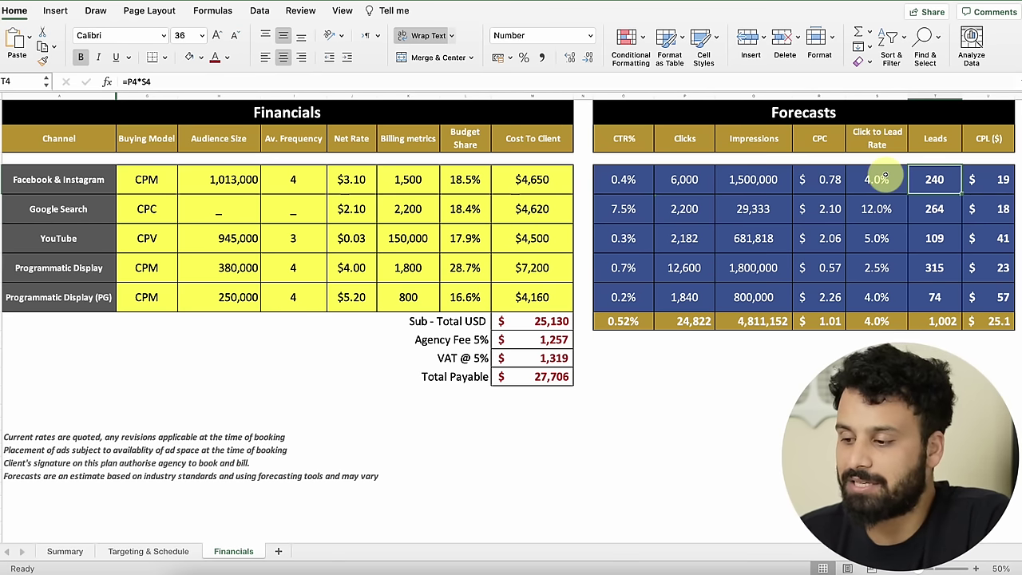
key(Left)
key(Left)
key(Left)
key(Left)
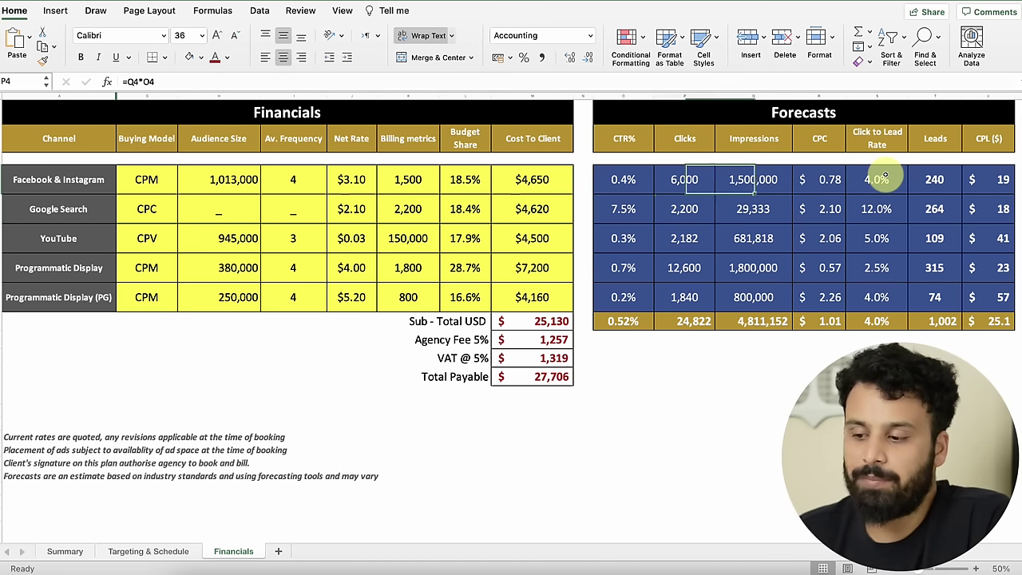
key(Right)
key(Right)
key(Right)
key(Right)
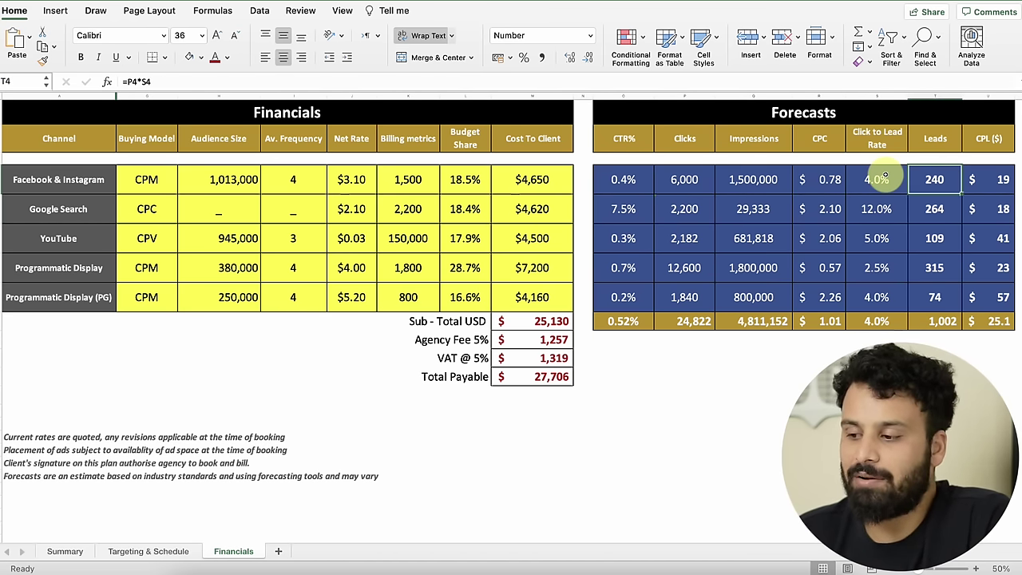
key(Left)
key(Right)
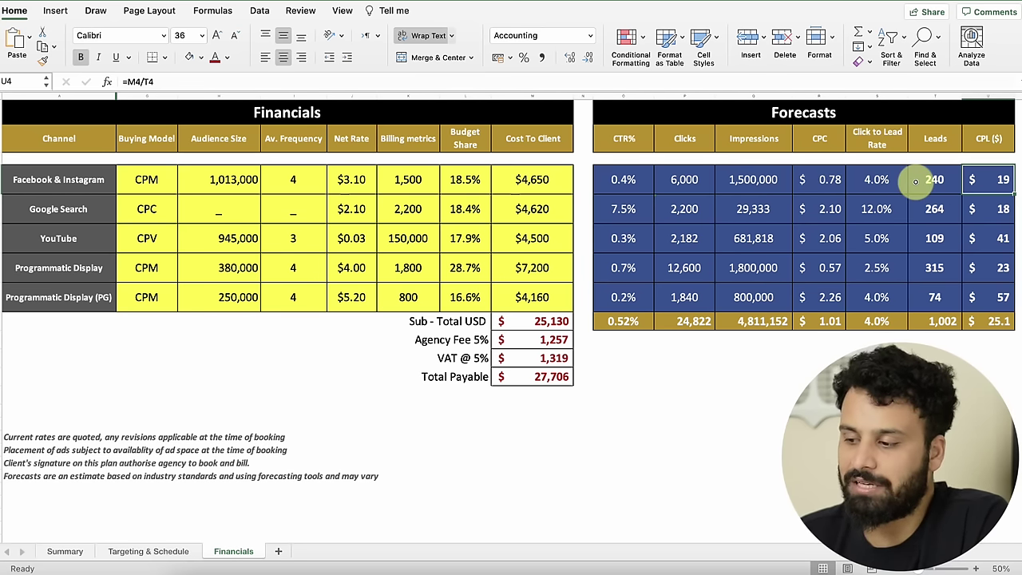
click(877, 394)
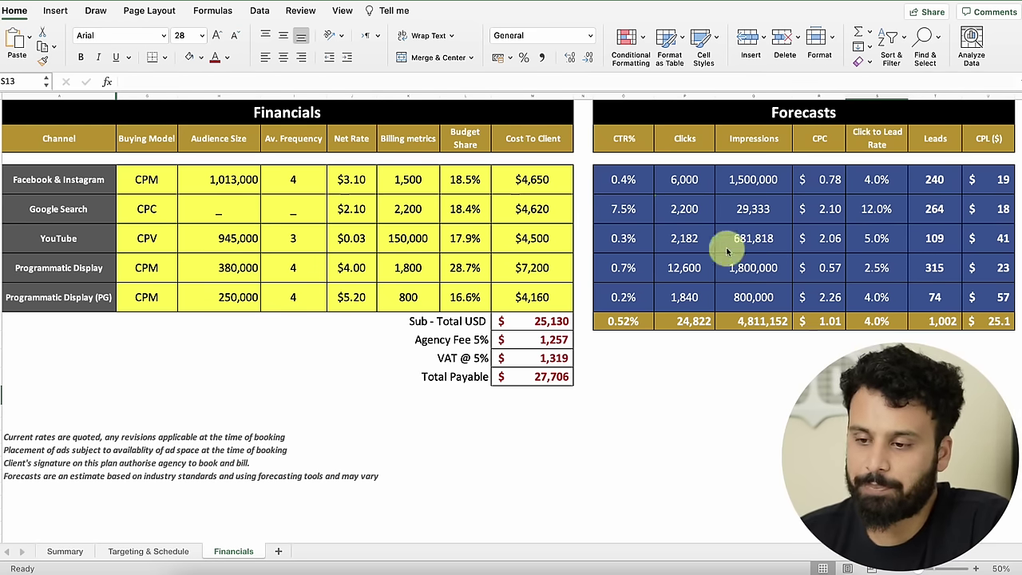
Step: Bring up the unfilled media plan and look over its Summary and Targeting & Schedule sheets
click(316, 0)
click(347, 246)
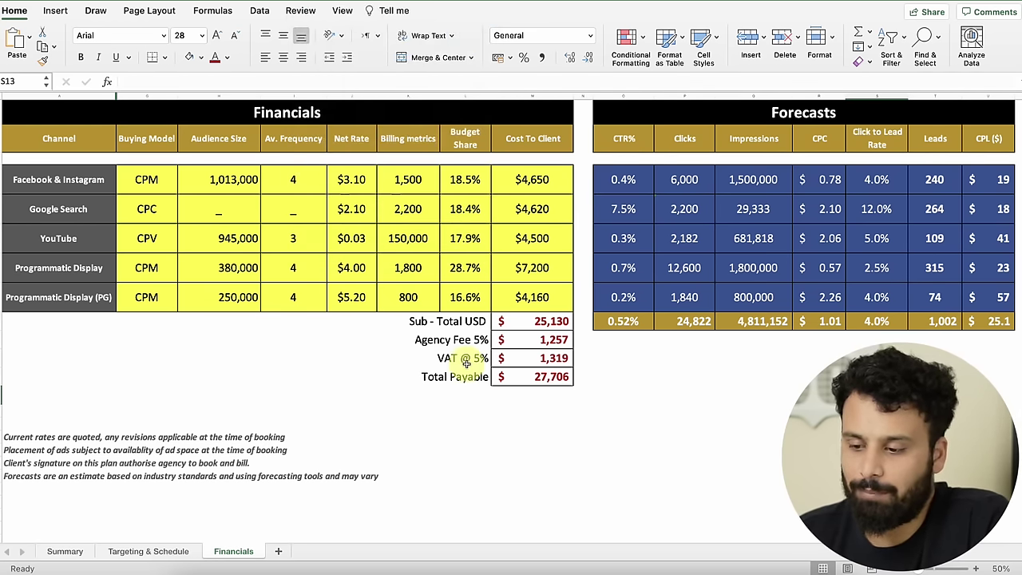
scroll(466, 364, right, 1)
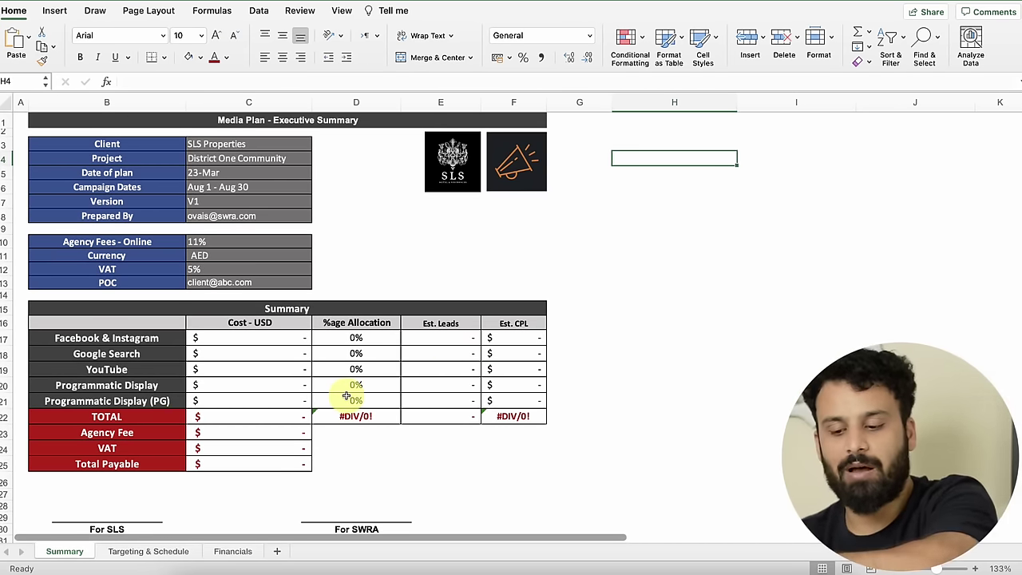
click(154, 555)
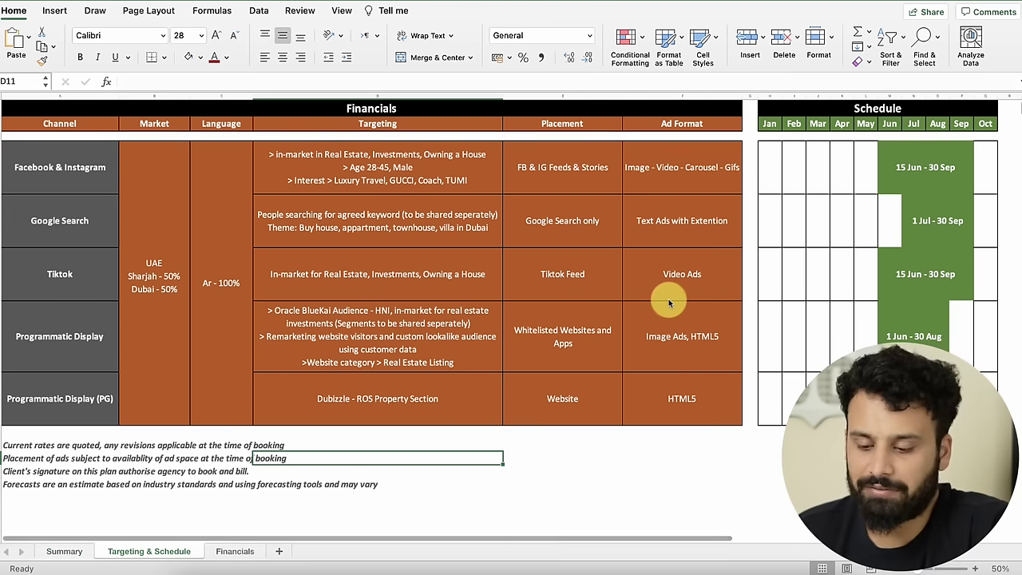
Step: Set the Sub-Total USD on the Financials sheet to 25000
click(232, 551)
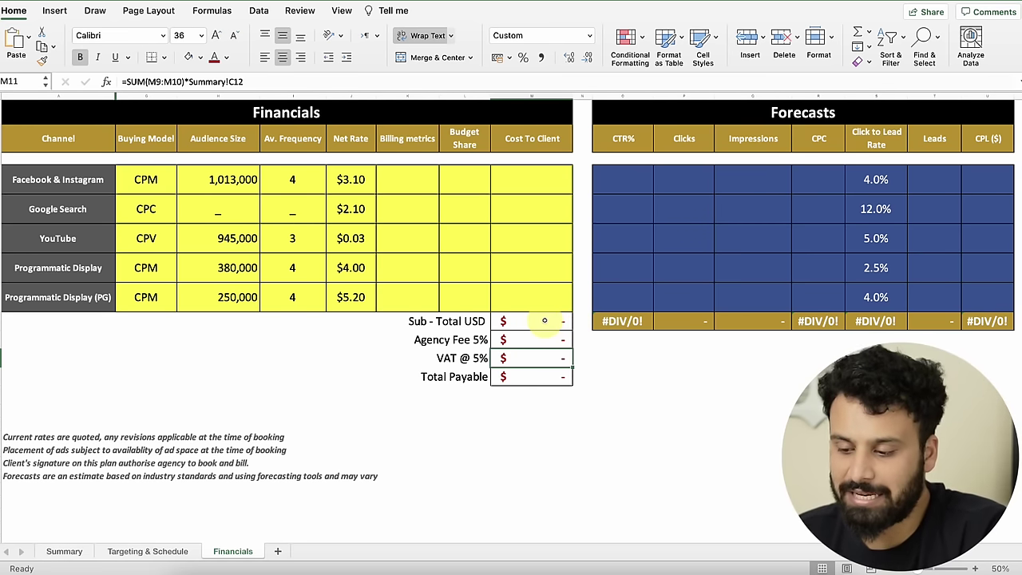
click(544, 320)
text(25000)
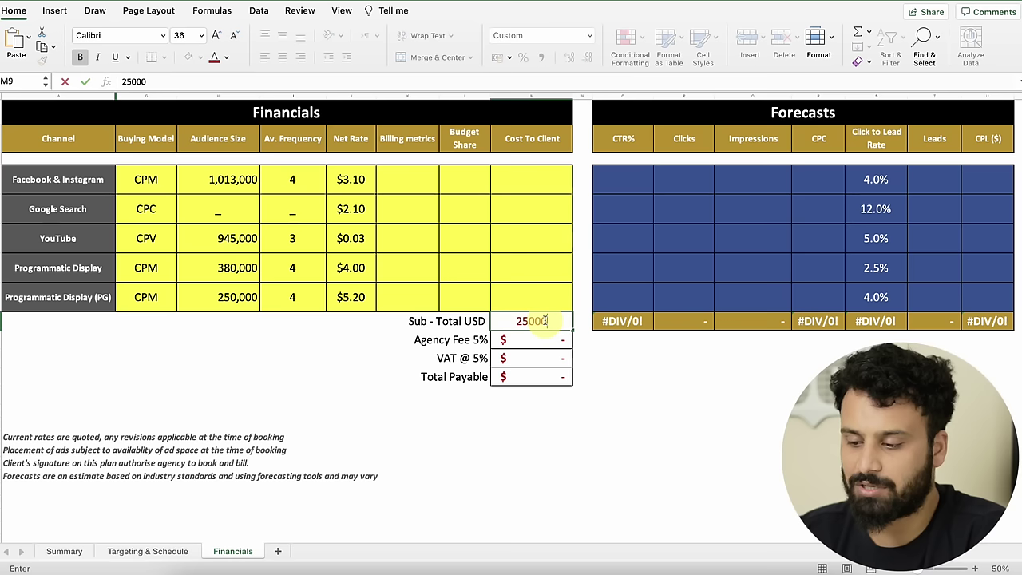
key(Return)
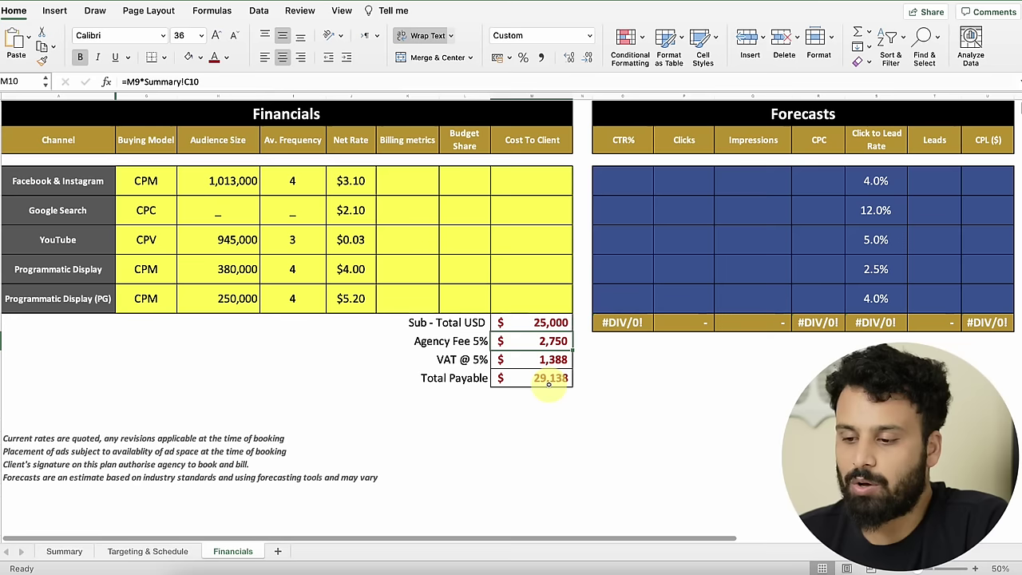
Step: Enter Budget Shares of 20% each for Facebook & Instagram, Google Search and YouTube, 25% for Programmatic Display and 15% for Programmatic Display (PG)
click(464, 210)
click(461, 182)
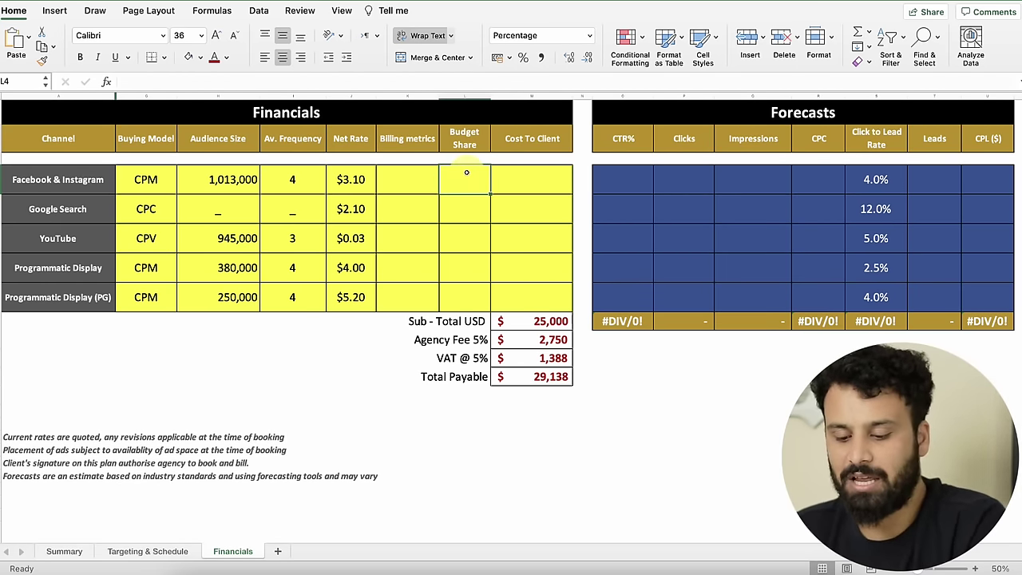
text(20)
key(Return)
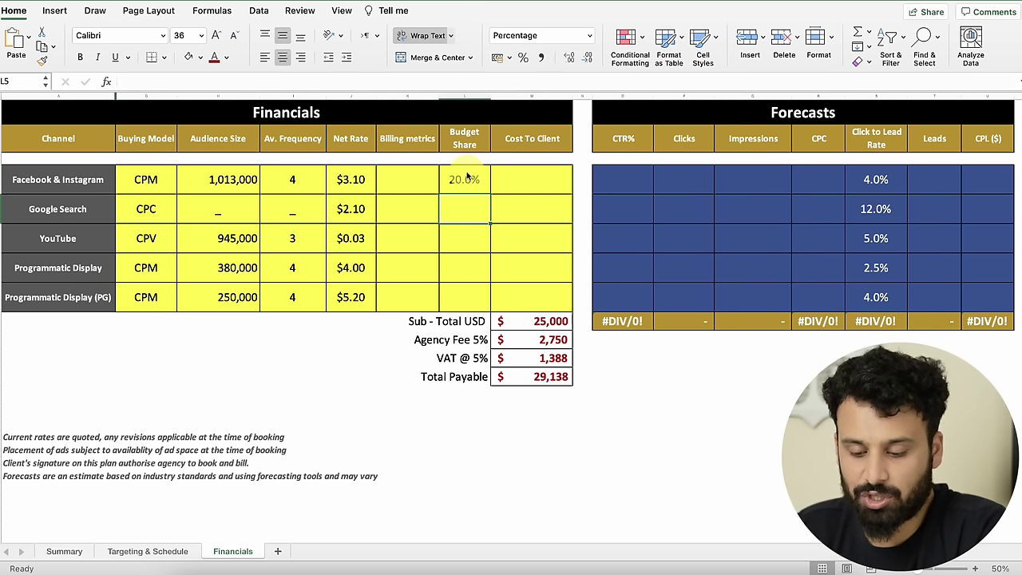
text(20)
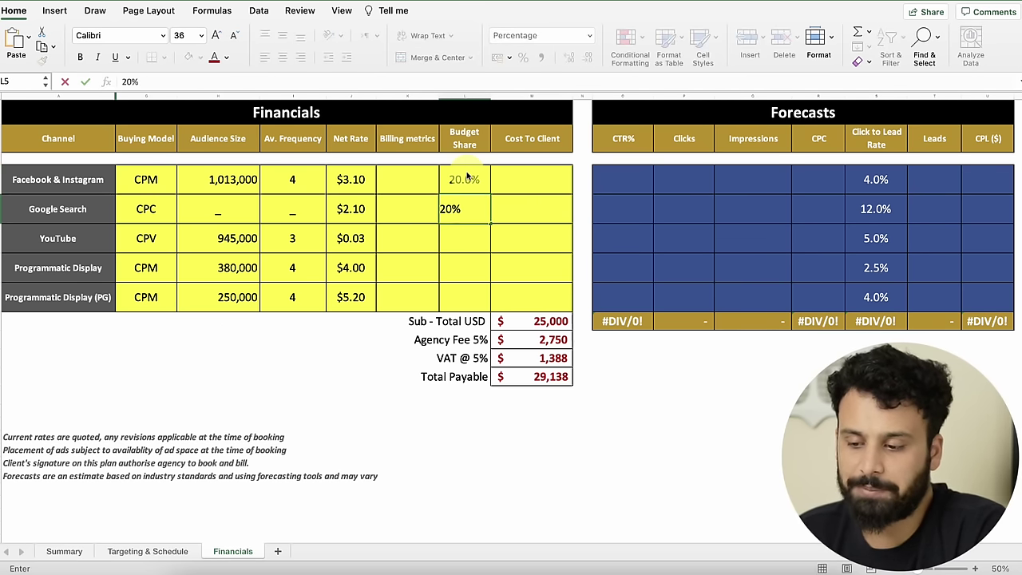
key(Return)
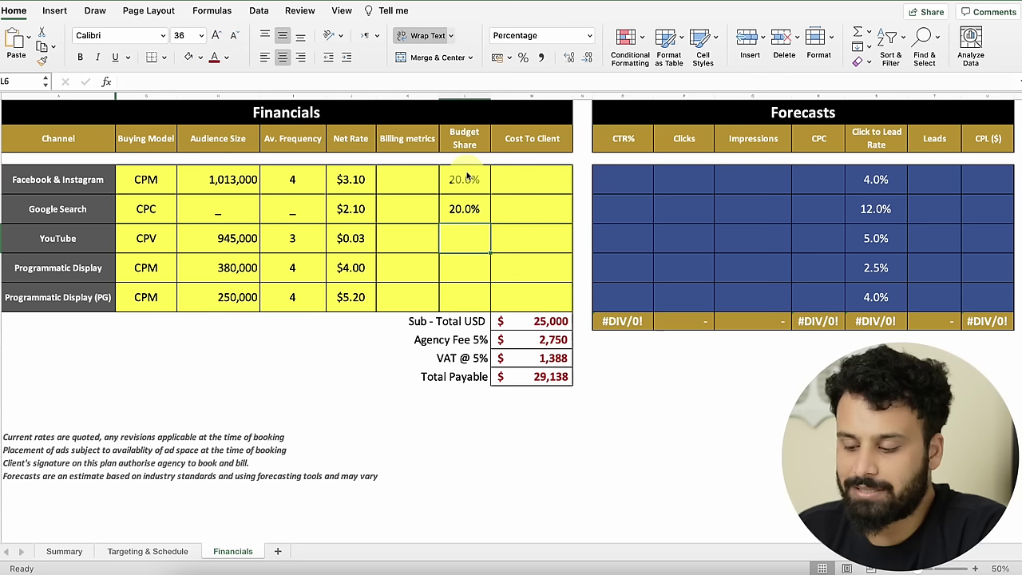
text(20)
key(Return)
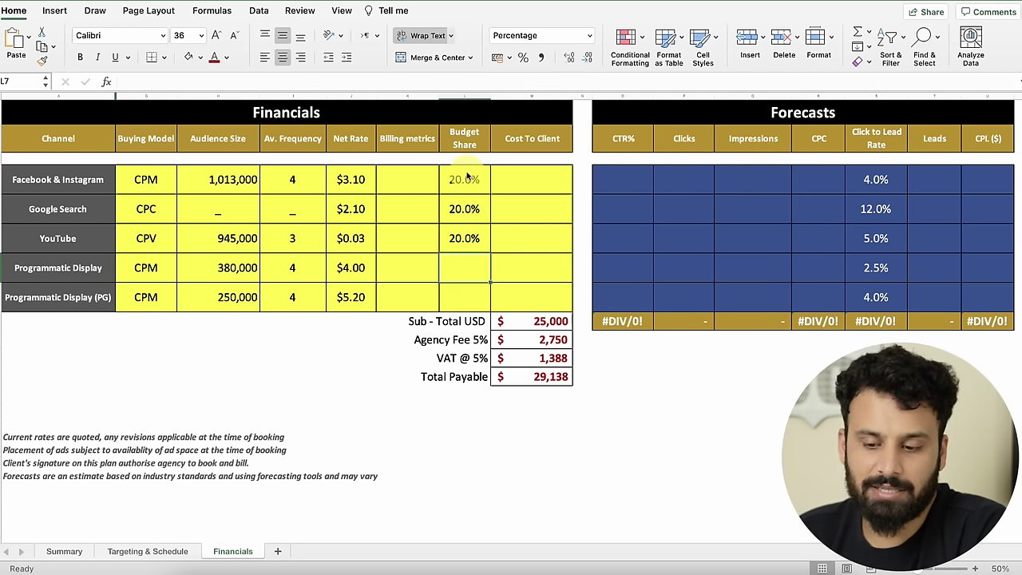
text(25)
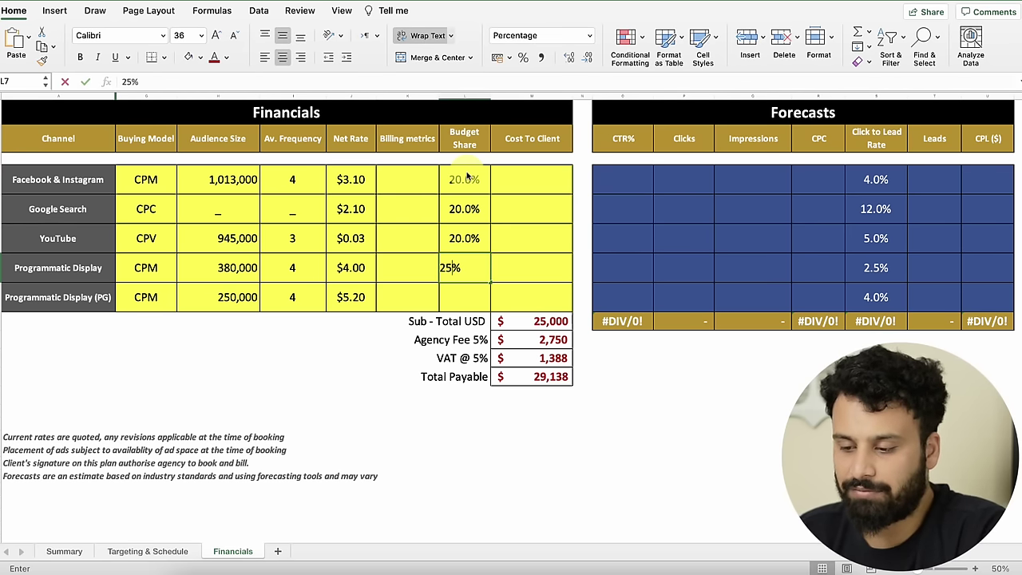
key(Return)
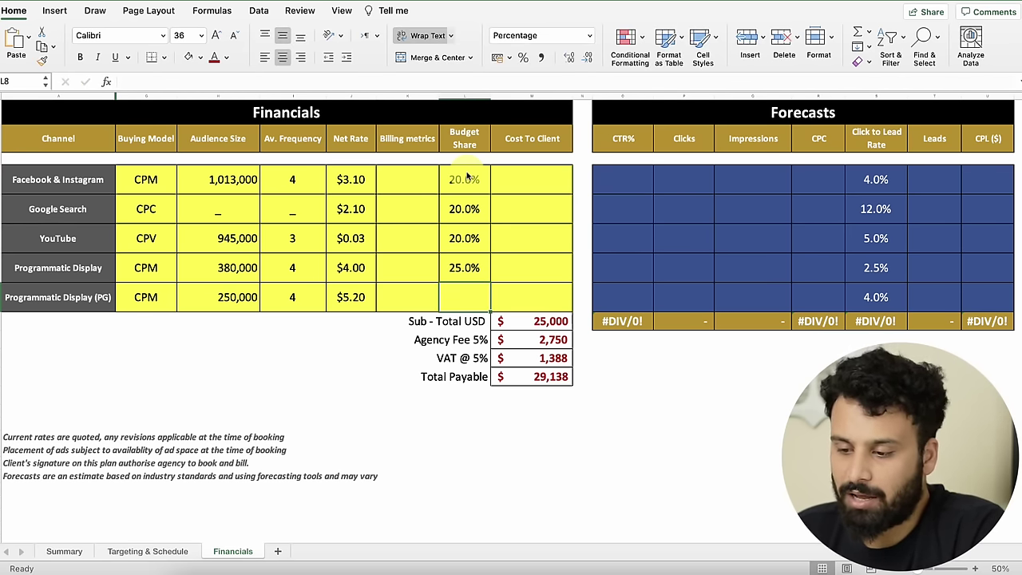
text(15)
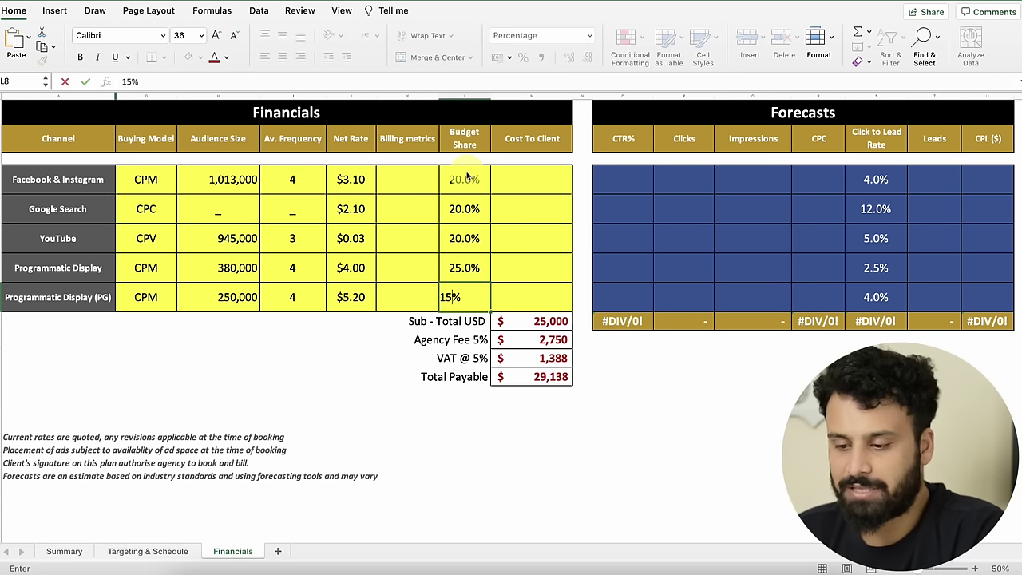
key(Return)
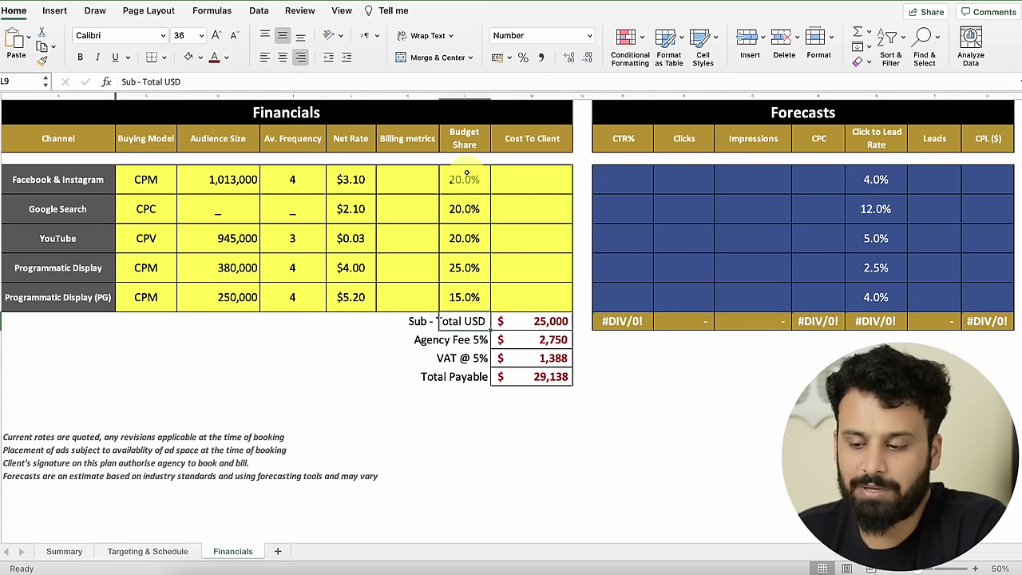
click(532, 180)
text(=)
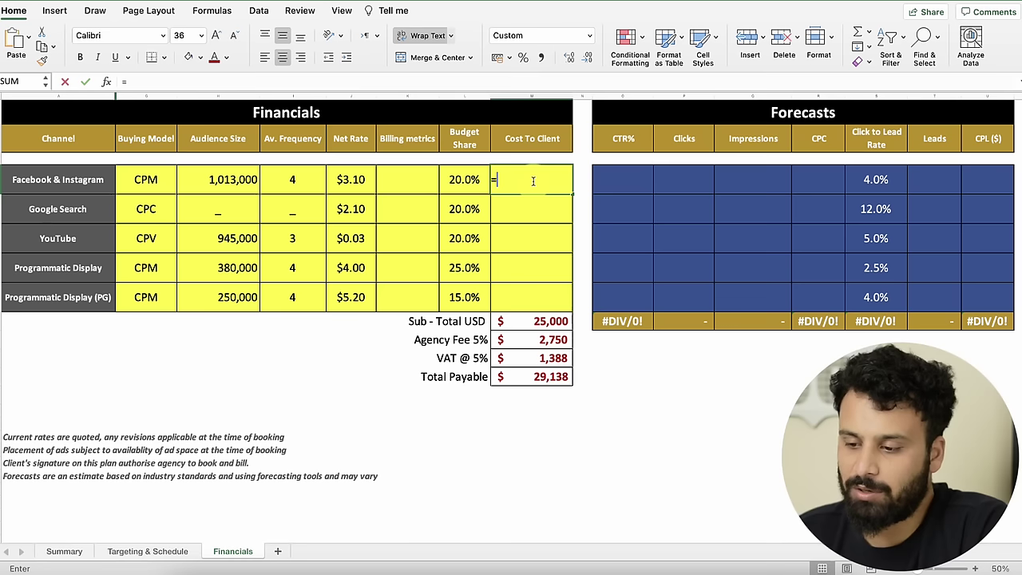
drag(547, 322, 467, 183)
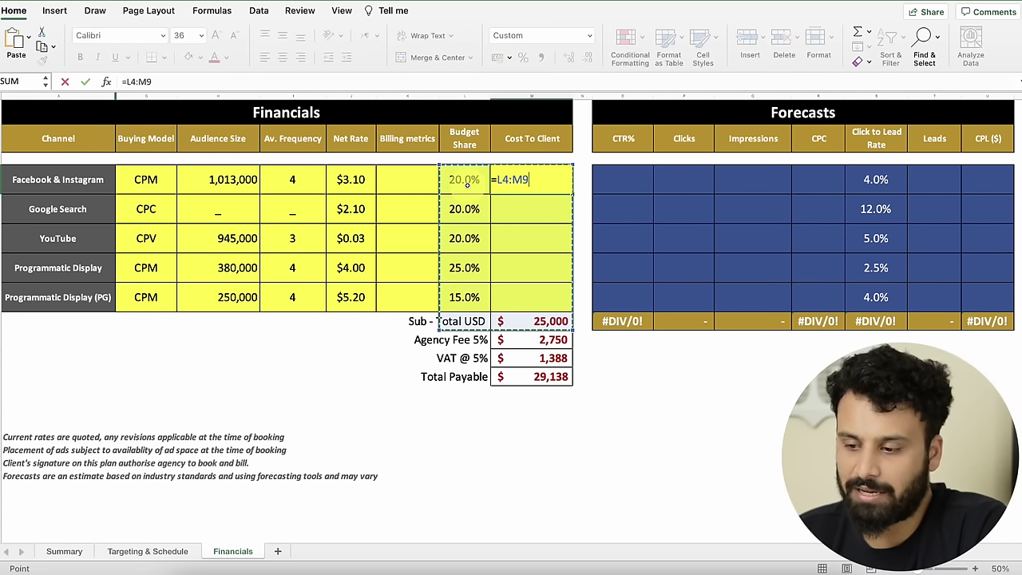
key(Return)
Step: Enter =L4*$M$9 as the Facebook & Instagram Cost To Client, multiplying Budget Share by the locked Sub-Total USD
click(542, 179)
text(=)
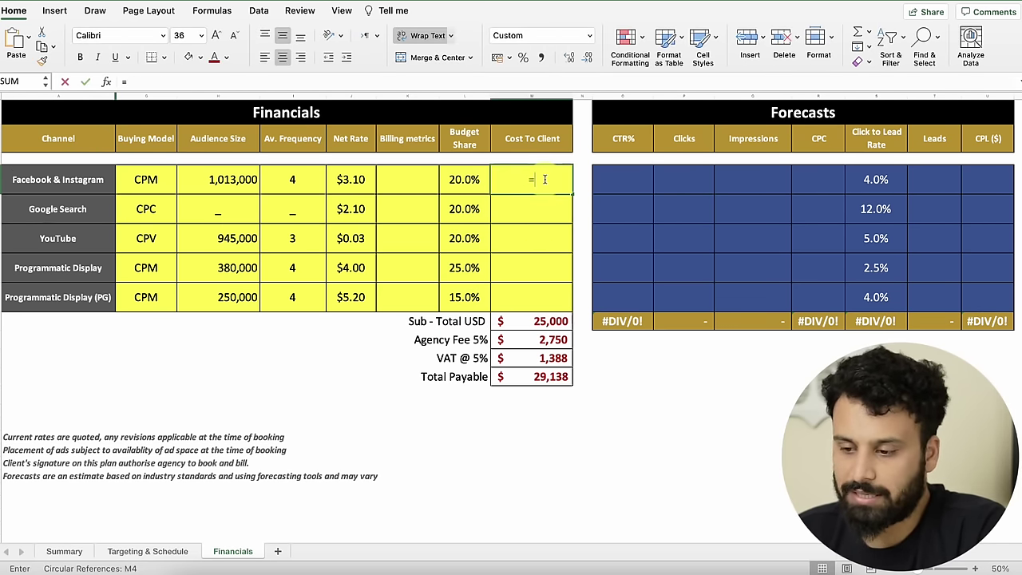
click(472, 184)
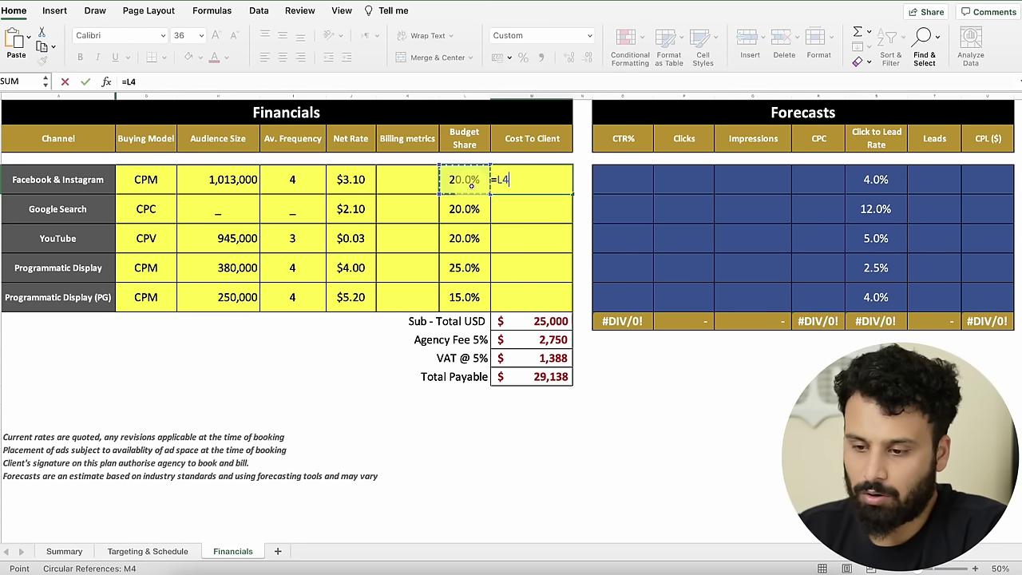
text(*)
click(551, 322)
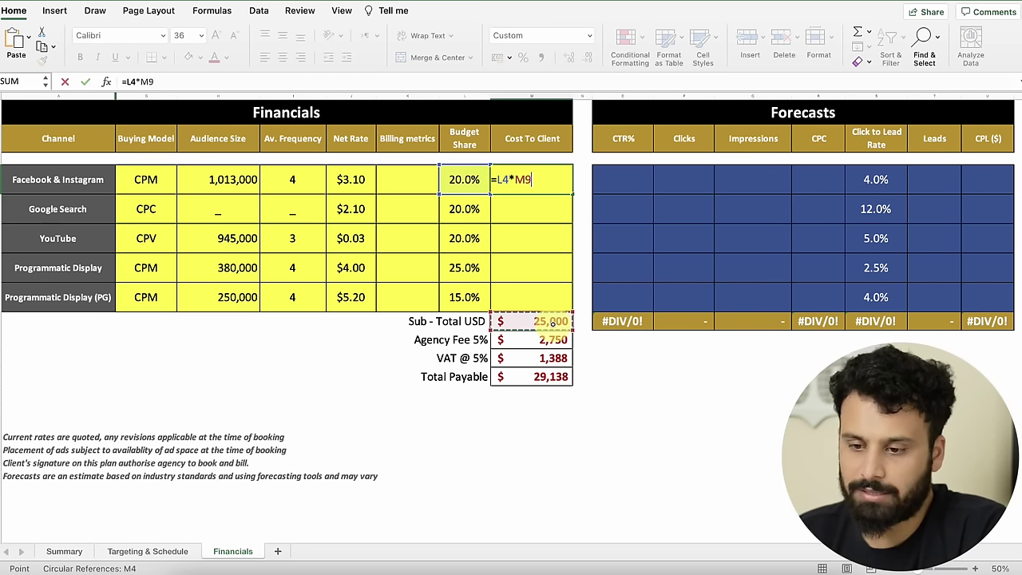
click(152, 81)
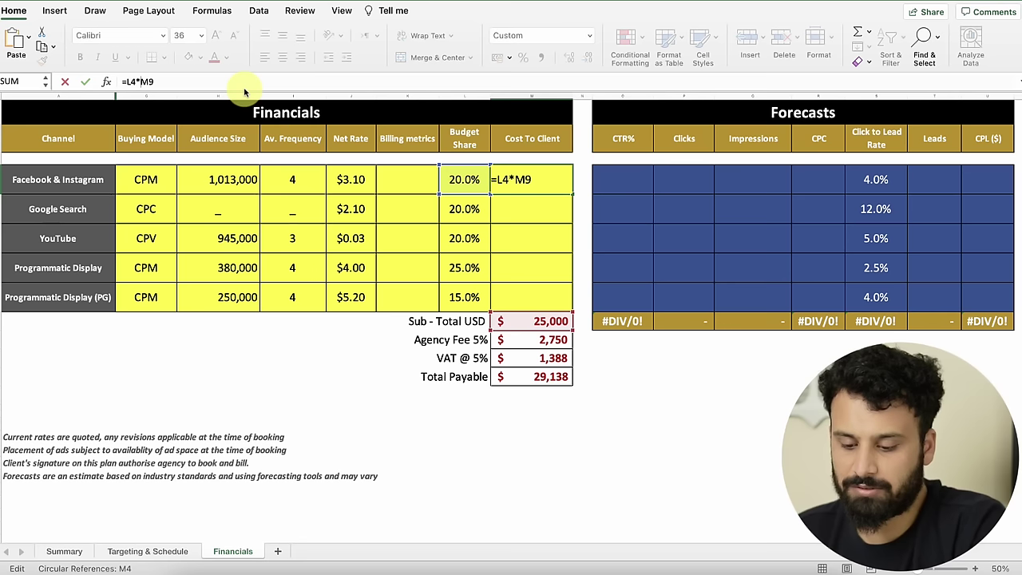
text($M$)
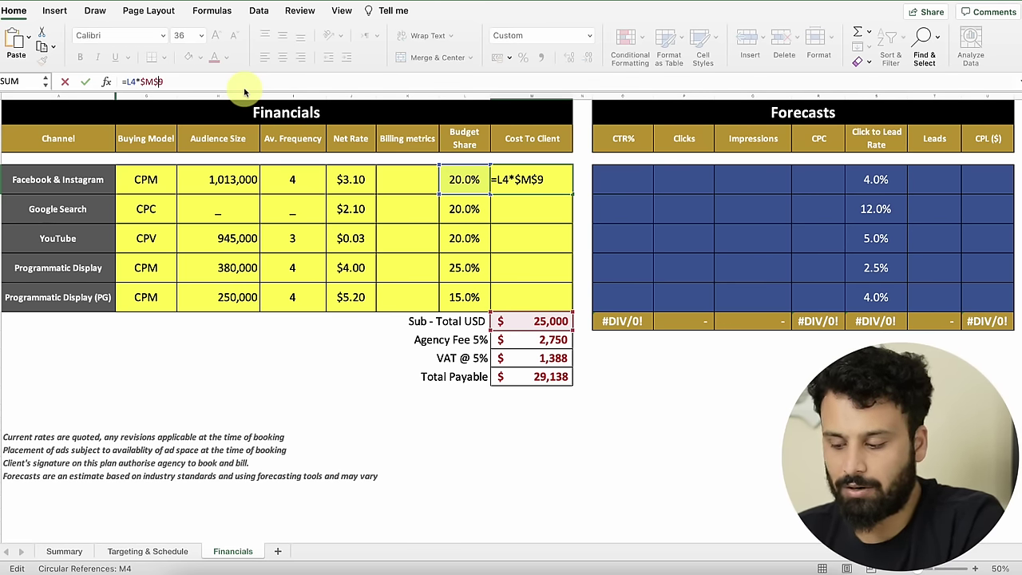
key(Return)
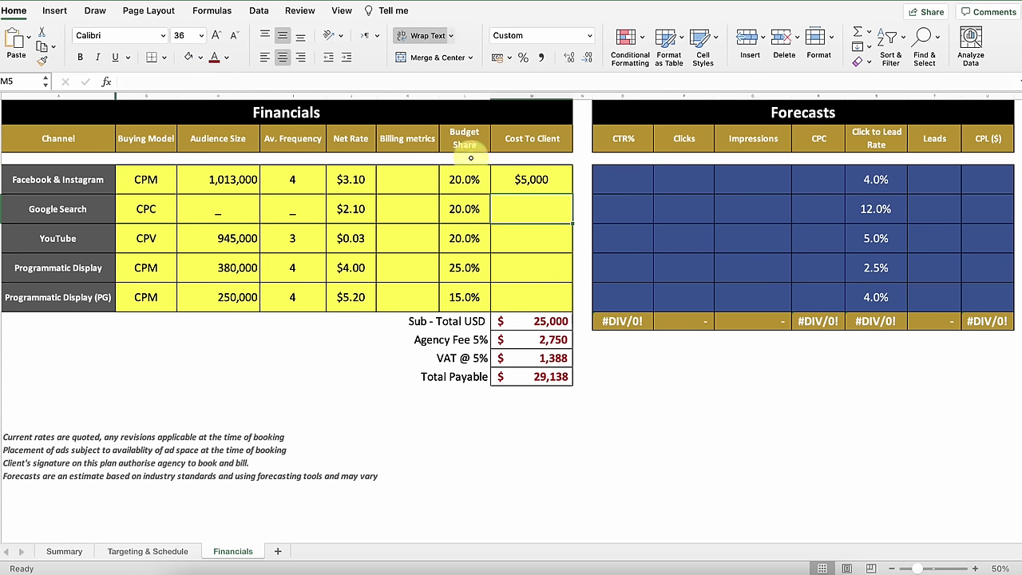
Step: Fill the Facebook & Instagram Cost To Client formula down through Programmatic Display (PG)
click(554, 182)
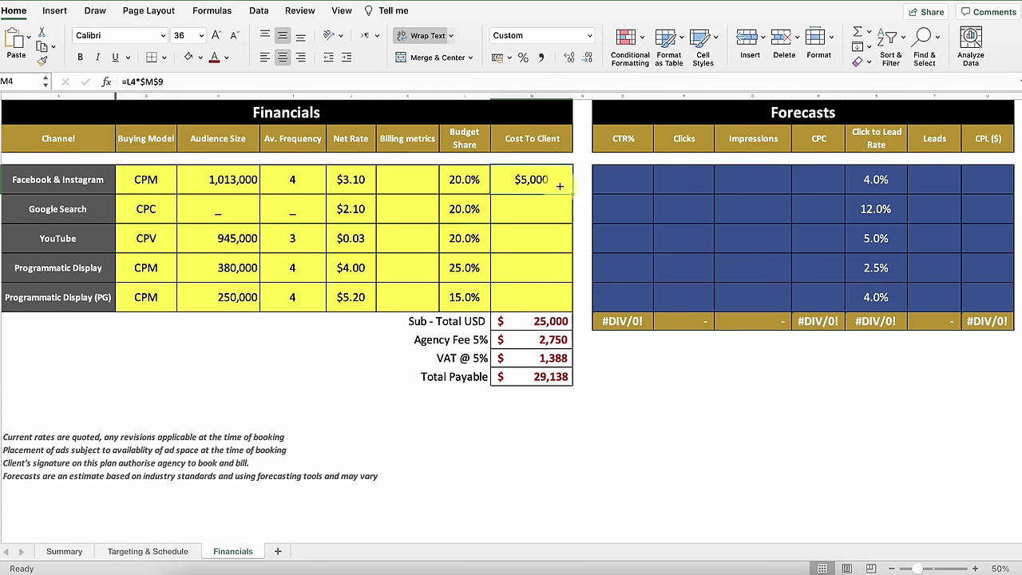
drag(572, 193, 565, 289)
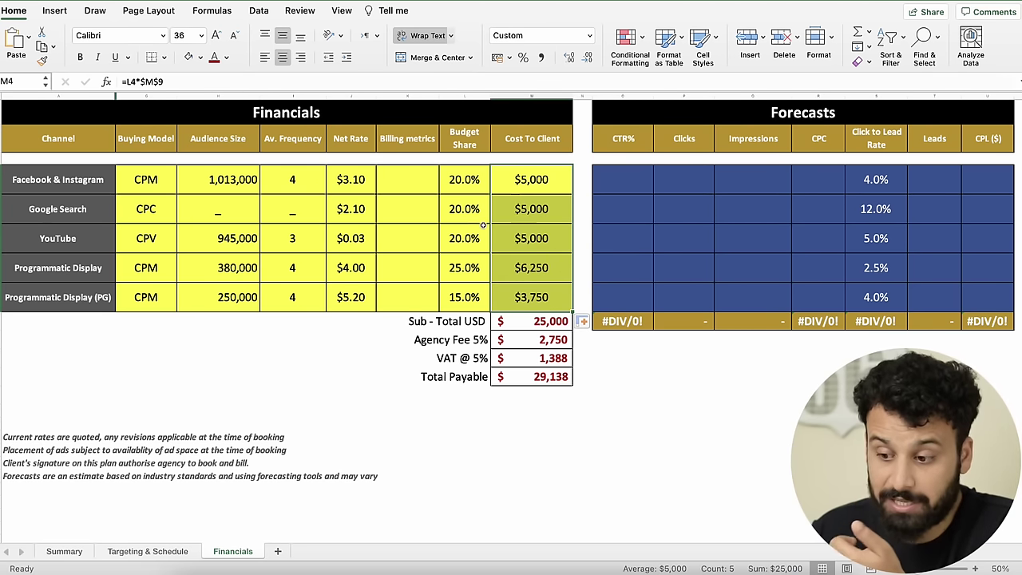
click(372, 361)
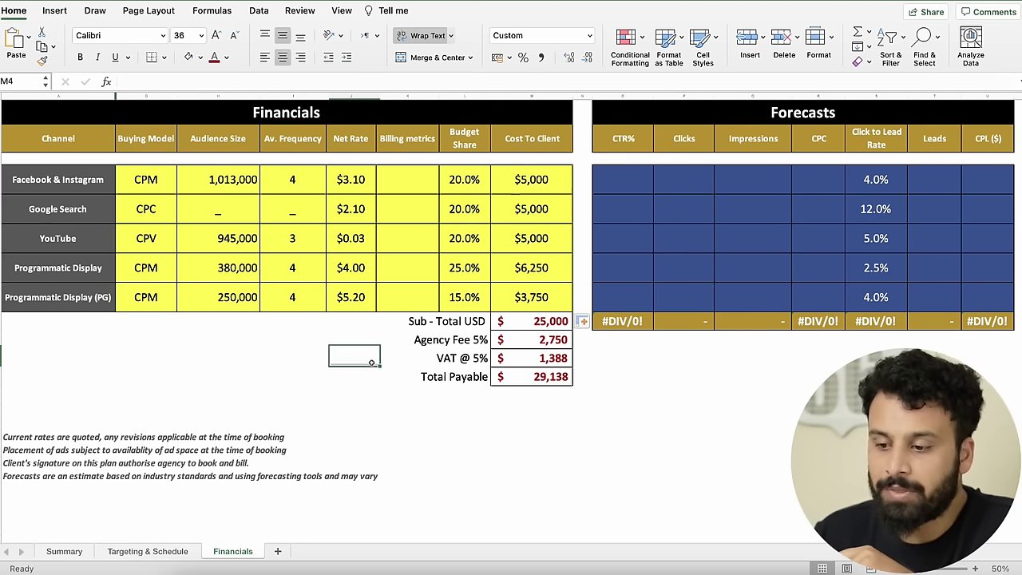
Step: Enter =M4/J4 as the Facebook & Instagram Billing metrics, dividing Cost To Client by Net Rate
click(412, 178)
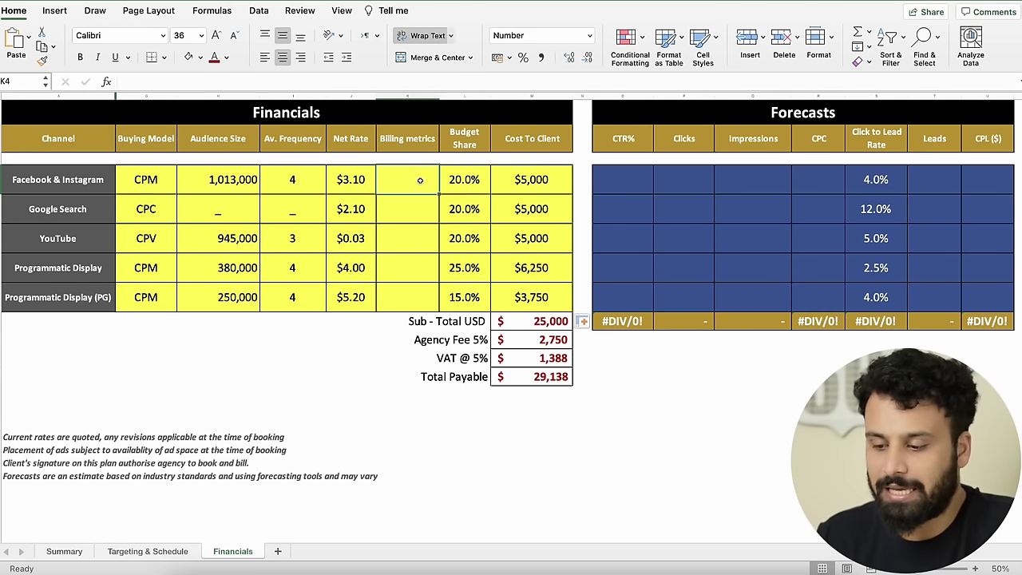
text(=)
click(532, 179)
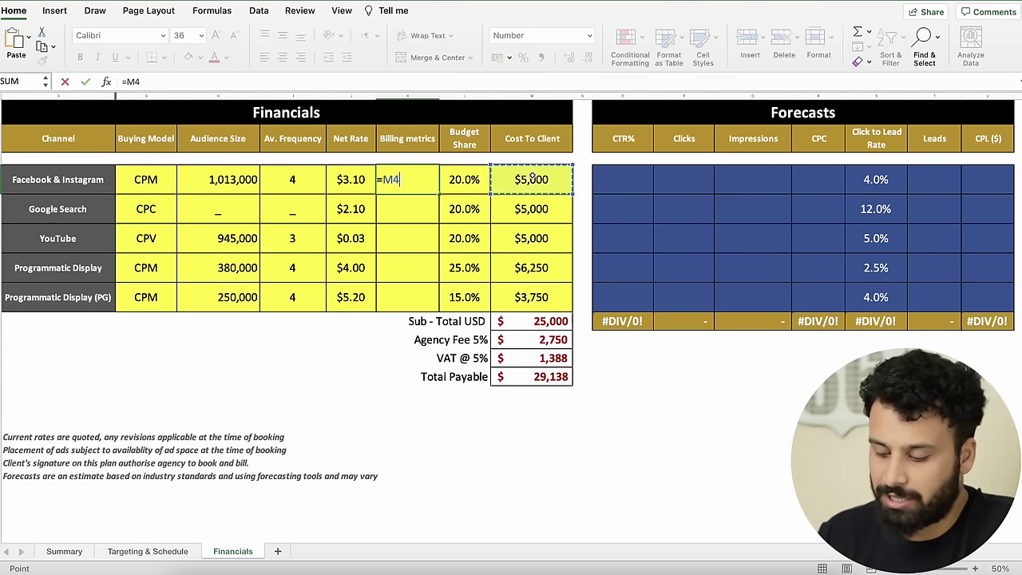
text(/)
click(356, 179)
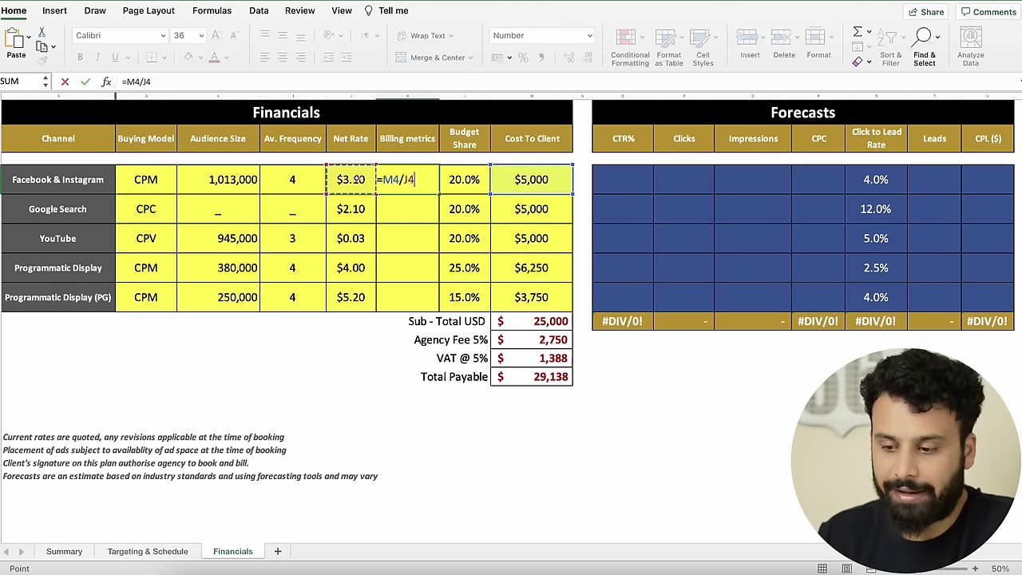
key(Return)
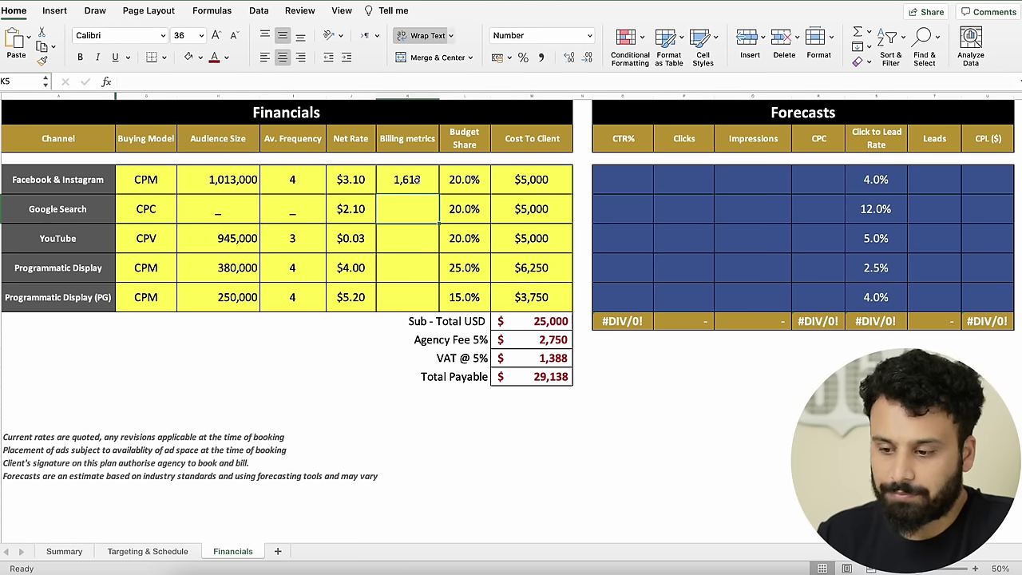
Step: Fill the Billing metrics formula down to the remaining channels and check the Google Search and YouTube cells
click(425, 182)
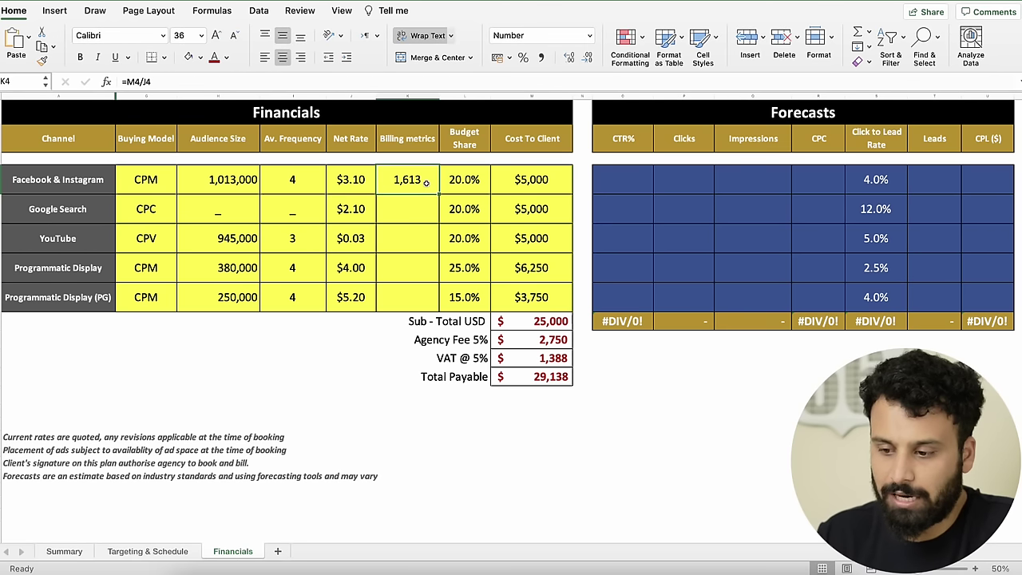
drag(439, 193, 425, 310)
click(344, 344)
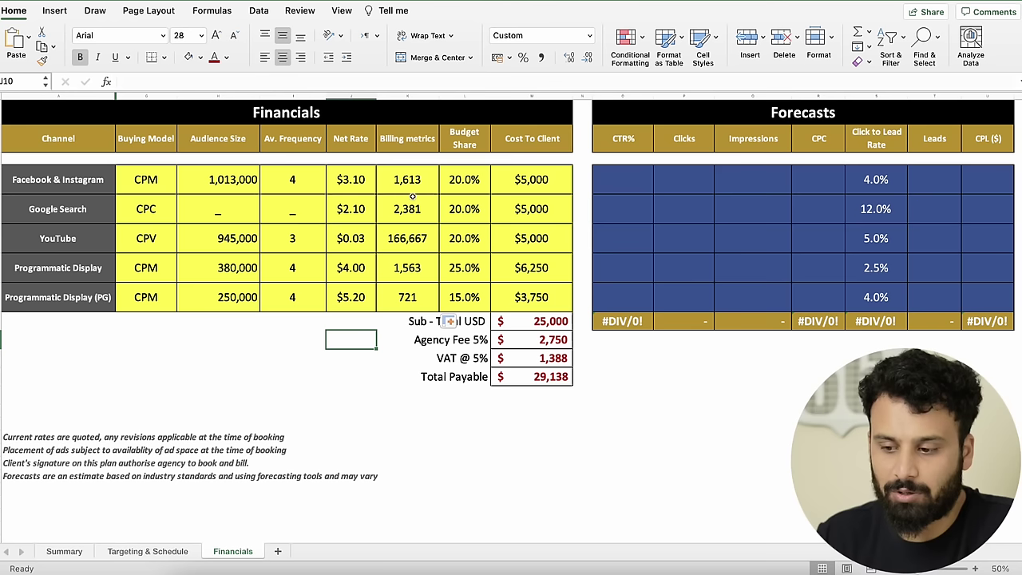
click(414, 209)
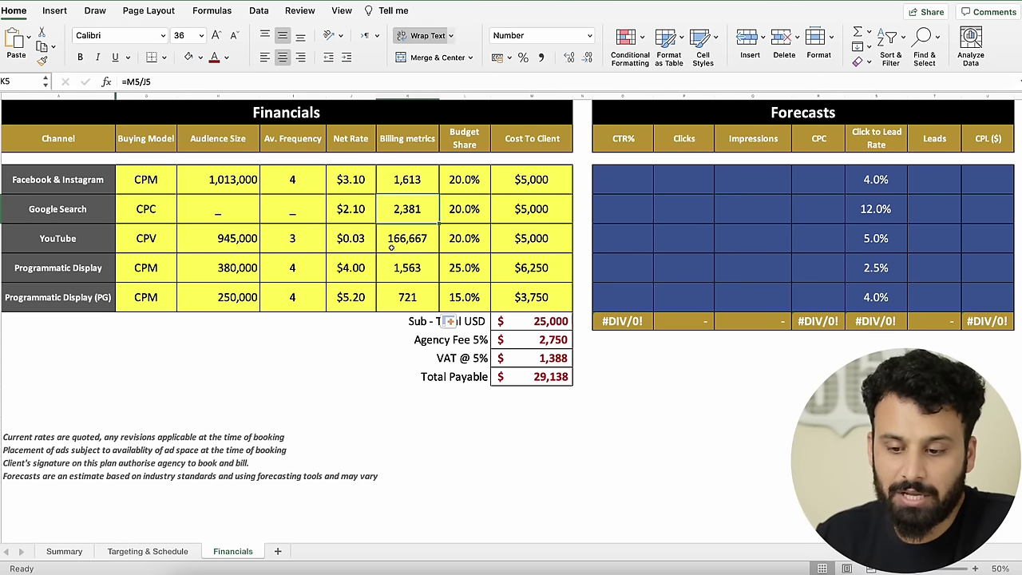
click(431, 244)
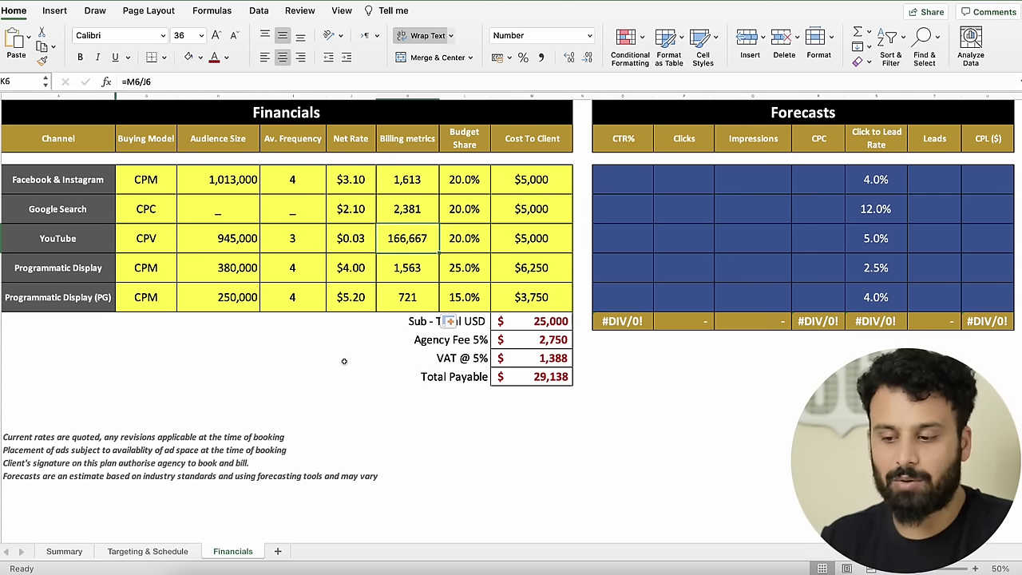
click(691, 362)
scroll(687, 359, right, 1)
scroll(678, 352, left, 1)
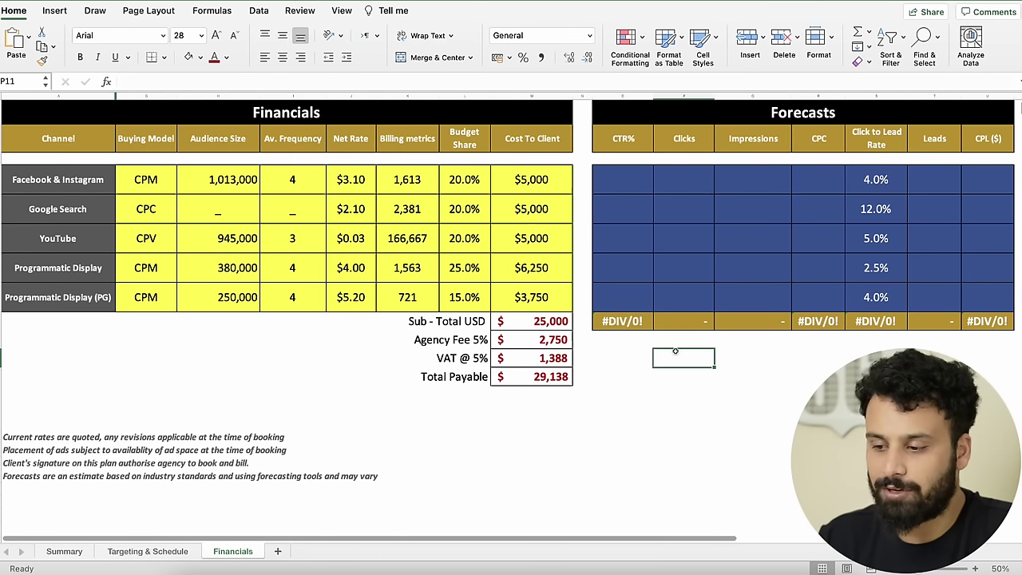
scroll(672, 346, down, 1)
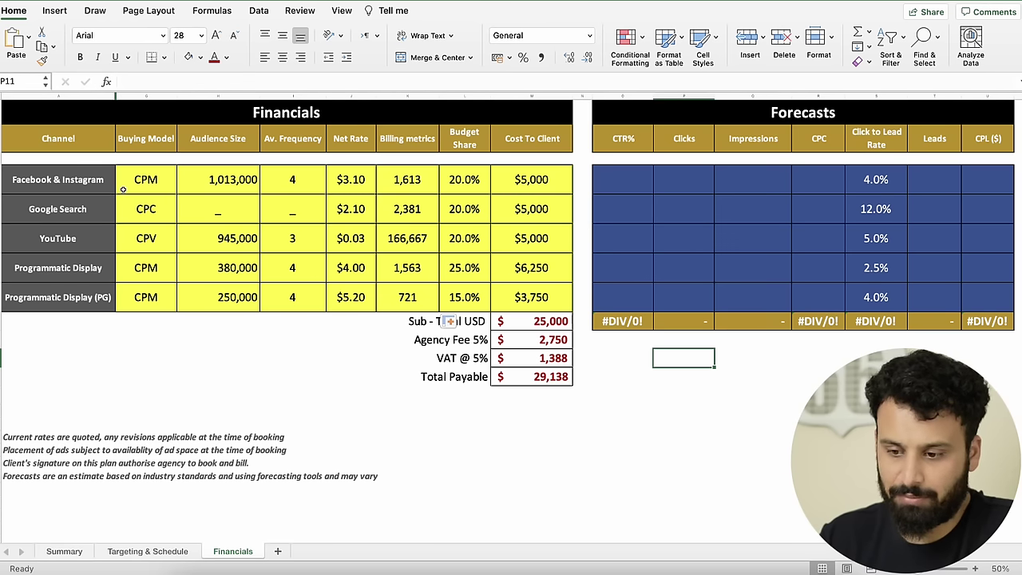
Step: Calculate the Facebook & Instagram Impressions forecast from its Billing metrics with =K4*1000
click(763, 184)
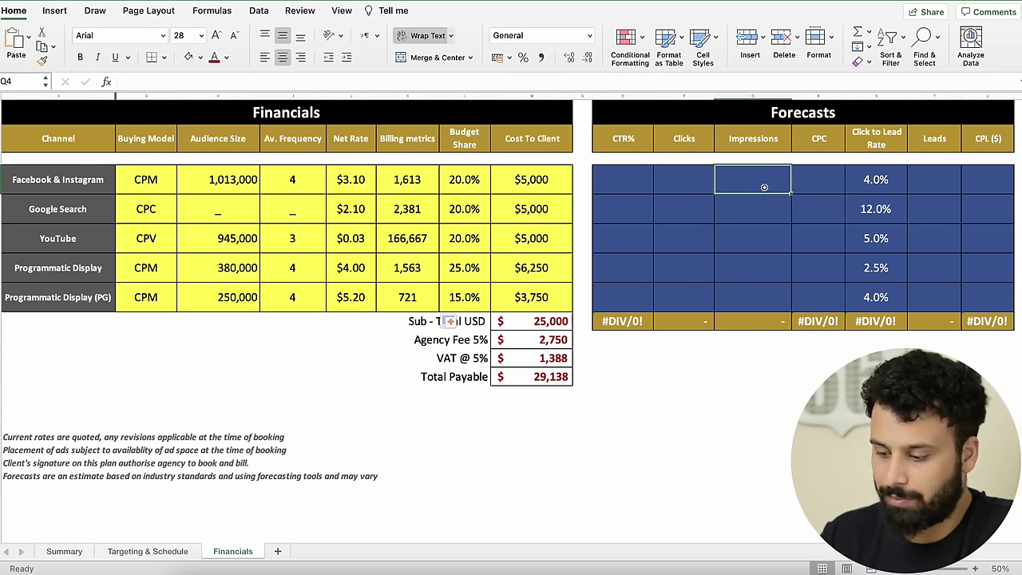
text(=)
click(400, 172)
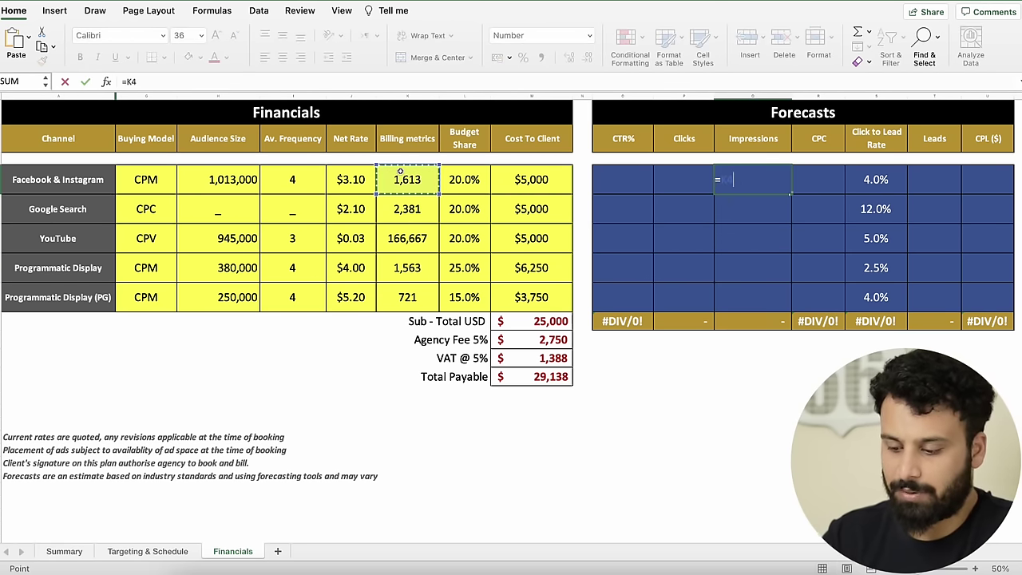
text(*1000)
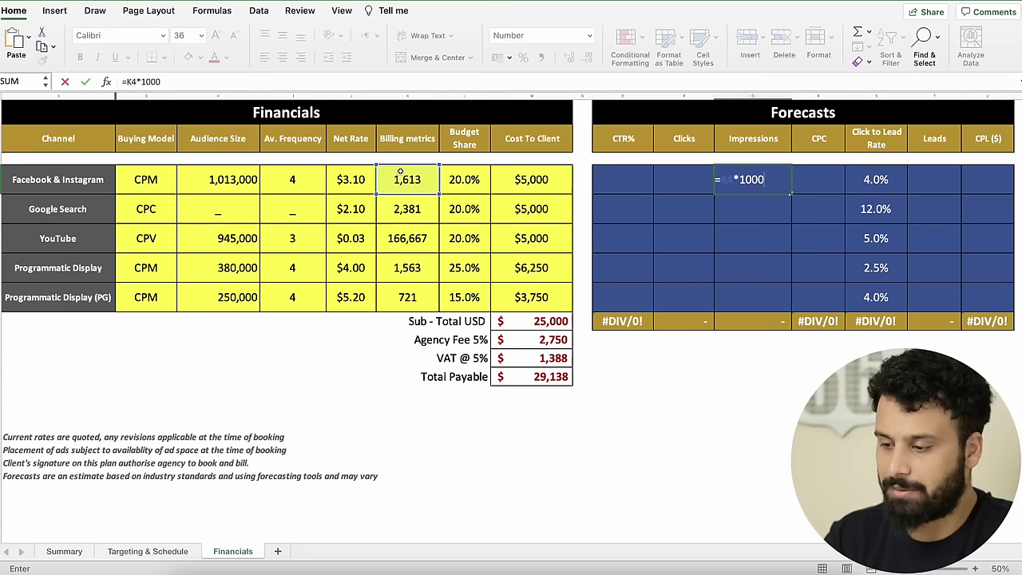
key(Return)
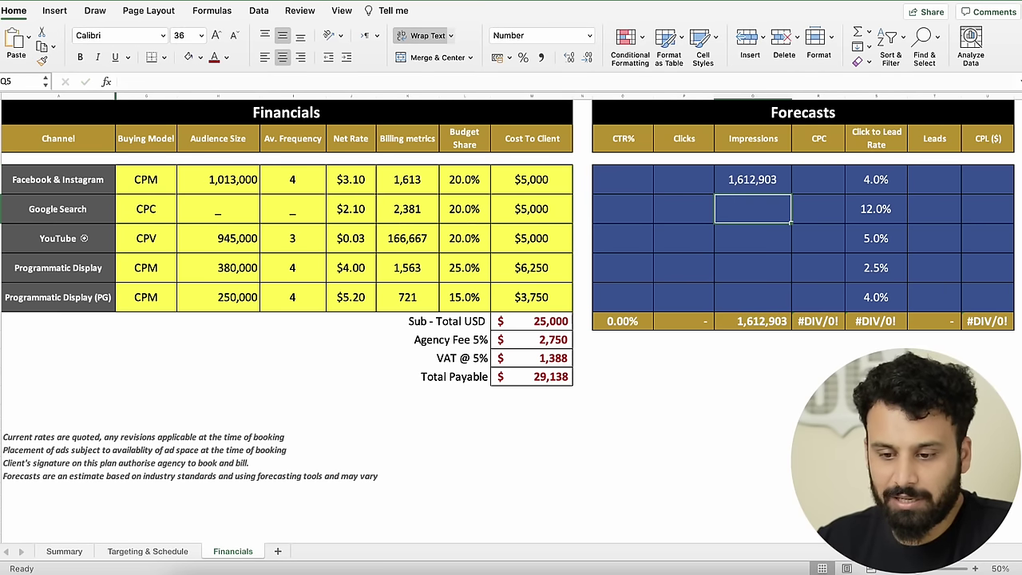
Step: Link the Google Search Clicks forecast to its Billing metrics with =K5
click(684, 208)
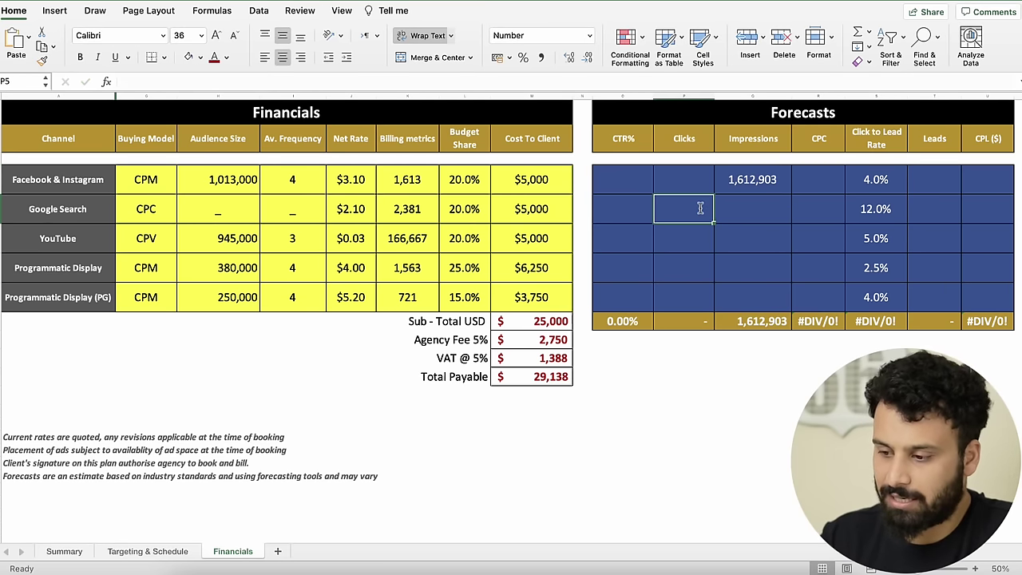
text(=)
click(426, 211)
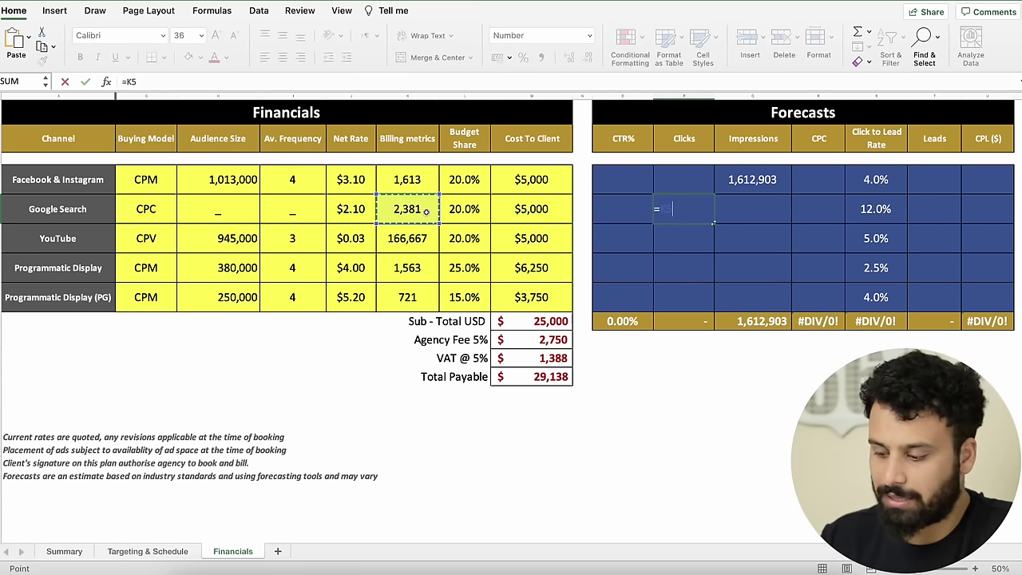
key(Return)
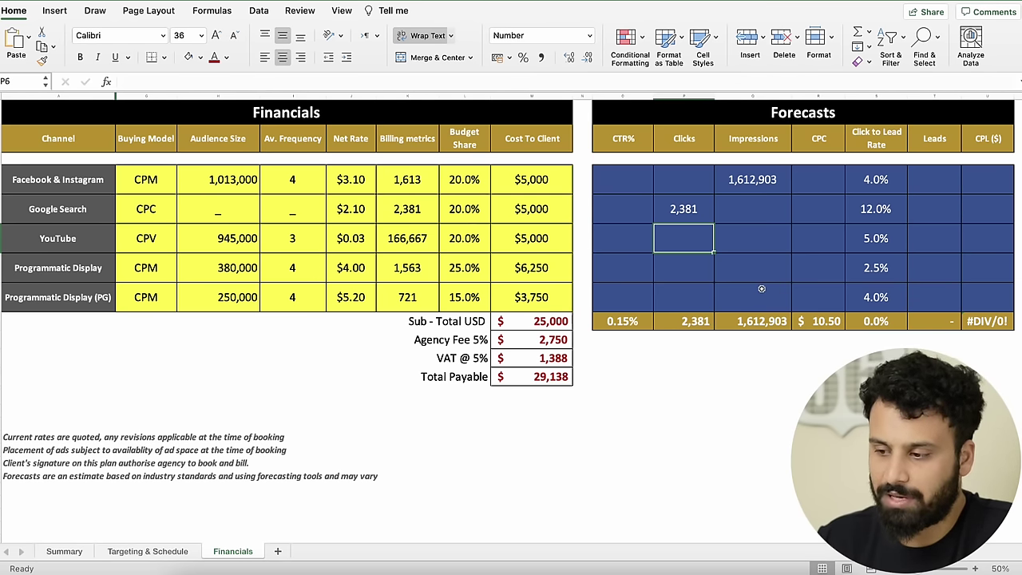
Step: Insert a column between Clicks and Impressions in the Forecasts table and head it Views
right_click(739, 94)
click(779, 170)
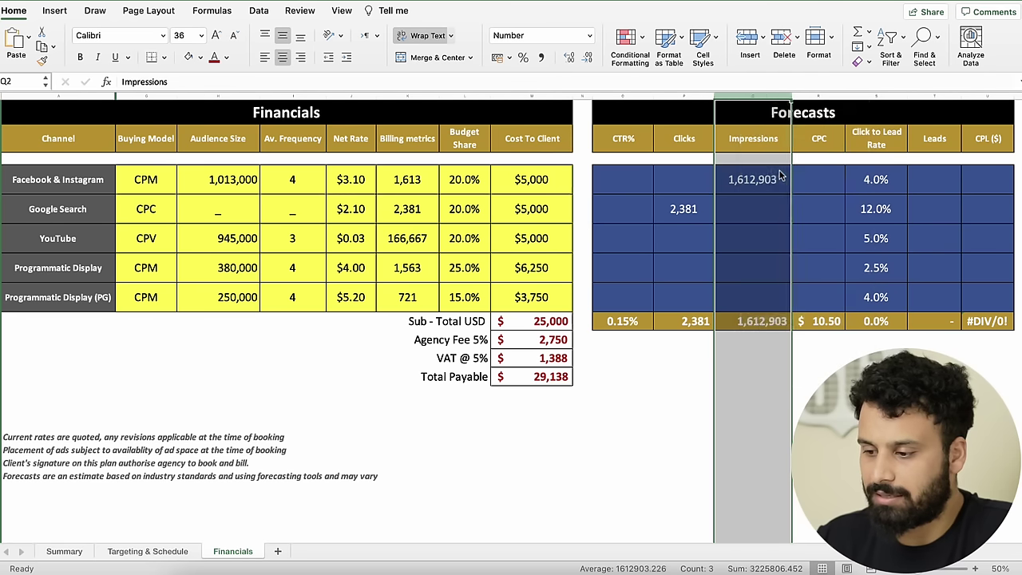
click(743, 146)
text(Views)
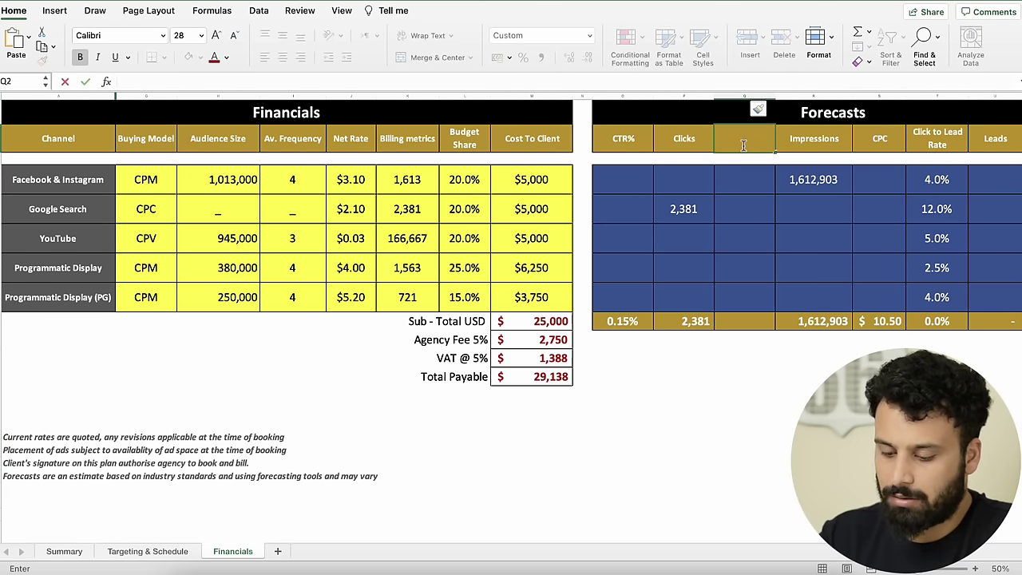
click(739, 244)
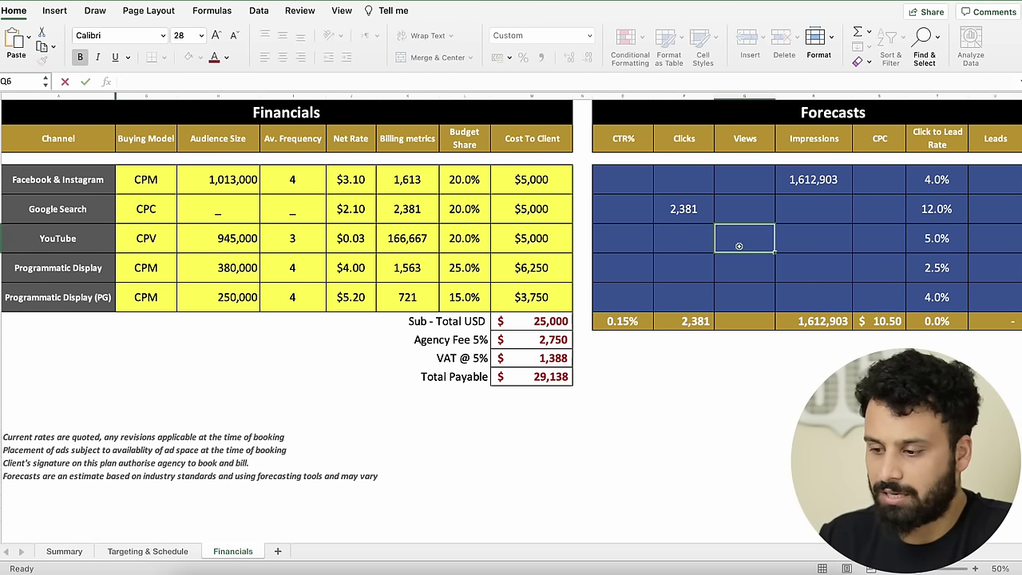
Step: Mark Views as not applicable with an underscore for Facebook & Instagram and Google Search
click(749, 186)
key(Down)
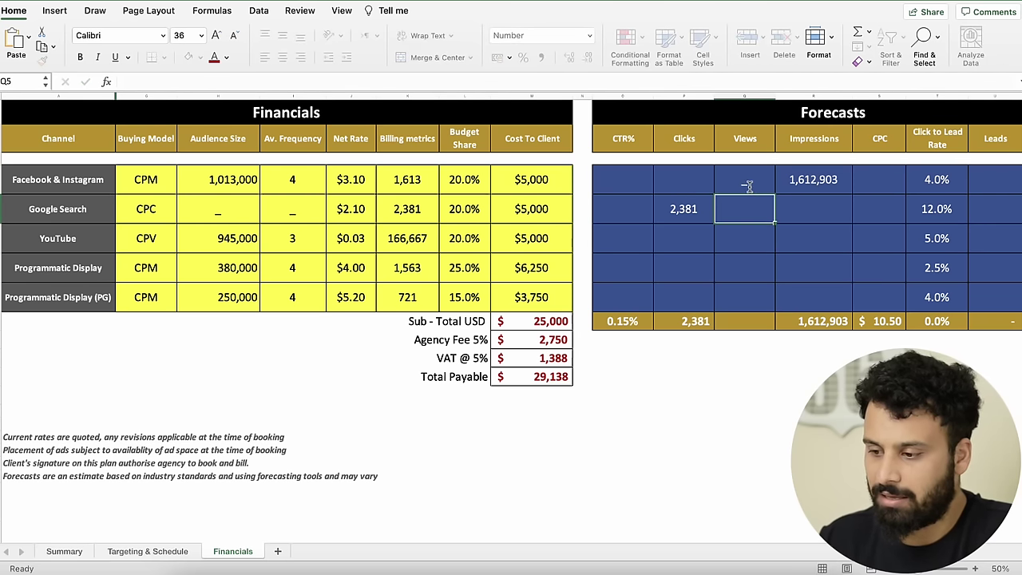
click(749, 186)
key(ctrl+c)
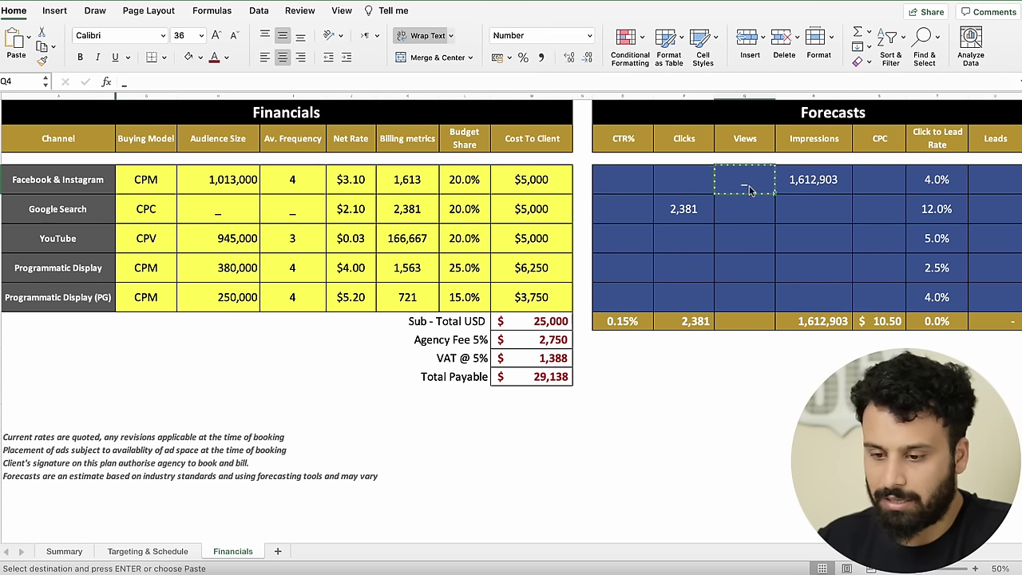
key(Down)
key(ctrl+v)
Step: Link the YouTube Views forecast to its Billing metrics with =K6
key(Down)
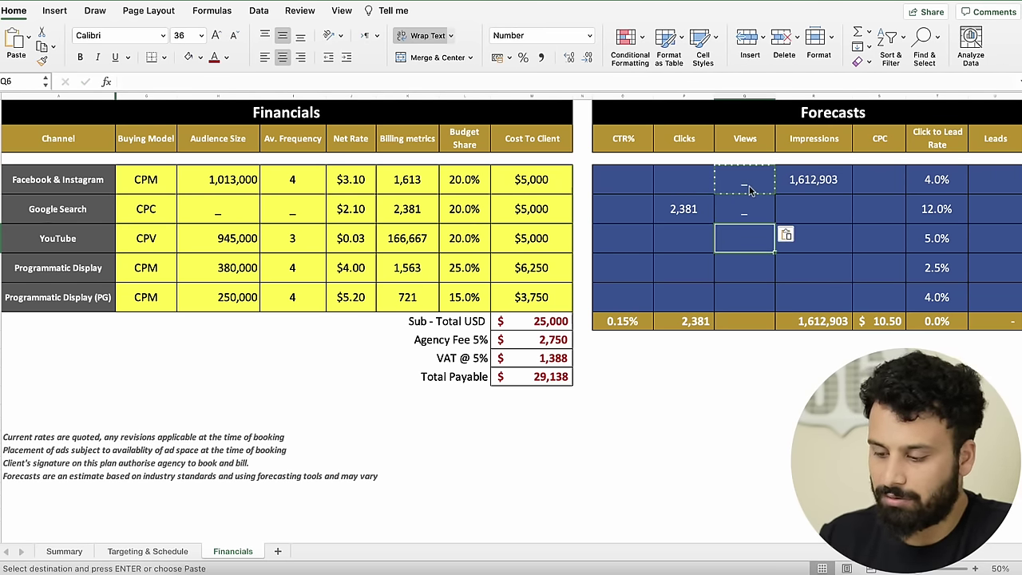
text(=)
key(Left)
key(Left)
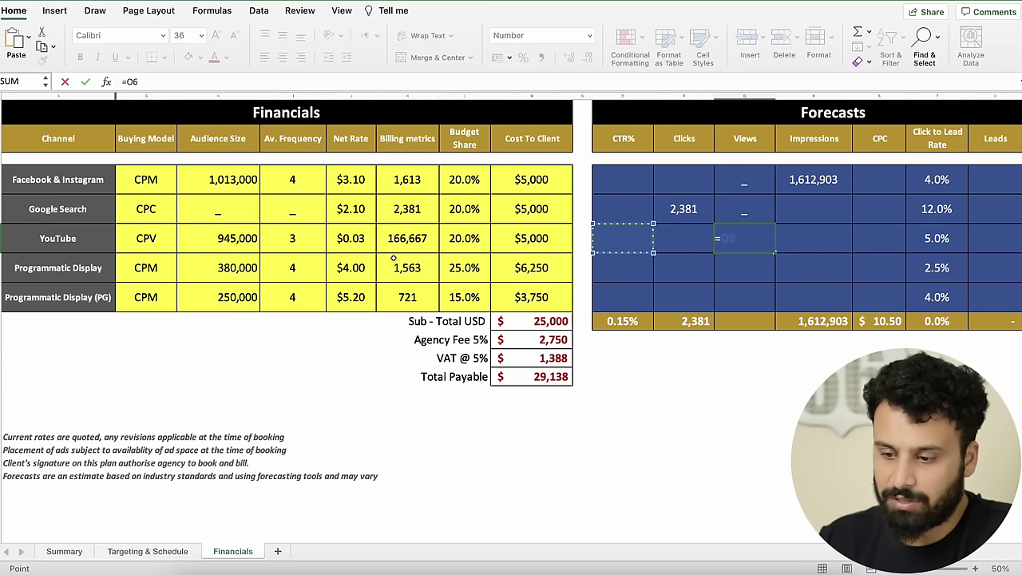
click(428, 247)
key(Return)
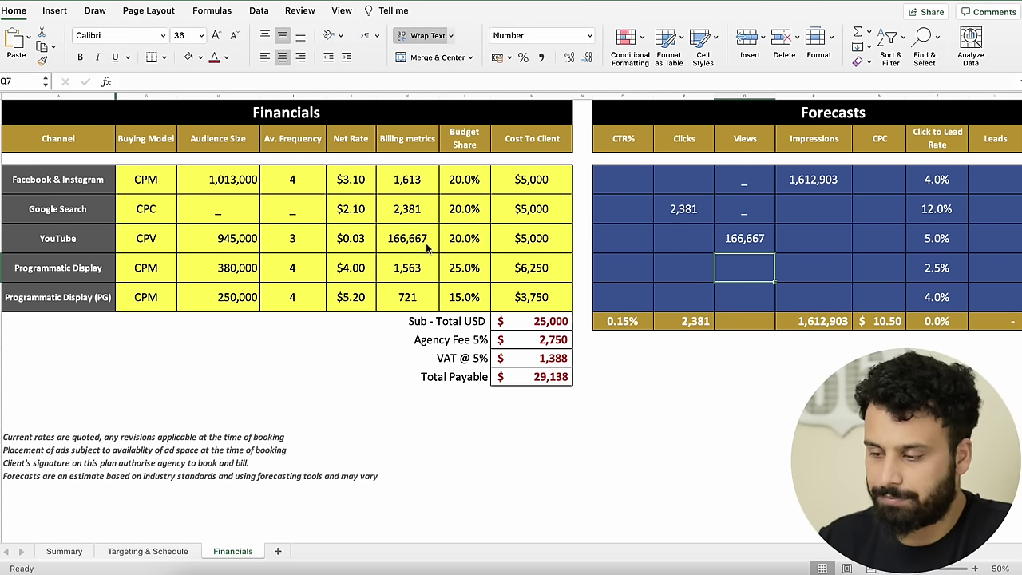
Step: Mark Views as not applicable for Programmatic Display and Programmatic Display (PG) by copying the underscore from Google Search
key(Up)
key(Up)
key(ctrl+c)
key(Down)
key(Down)
key(ctrl+v)
key(Down)
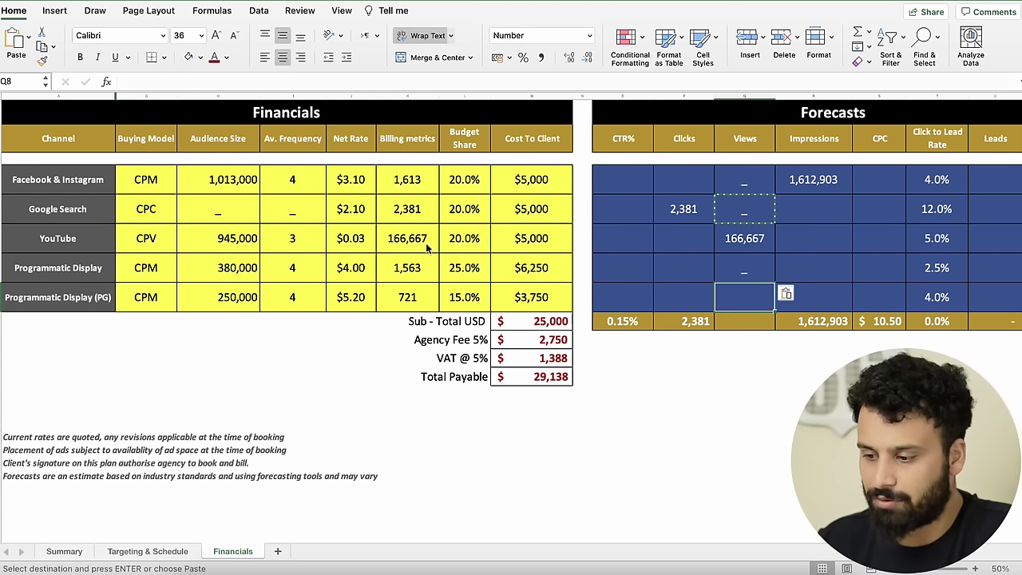
key(Left)
key(Left)
key(Up)
key(Up)
key(Up)
key(Right)
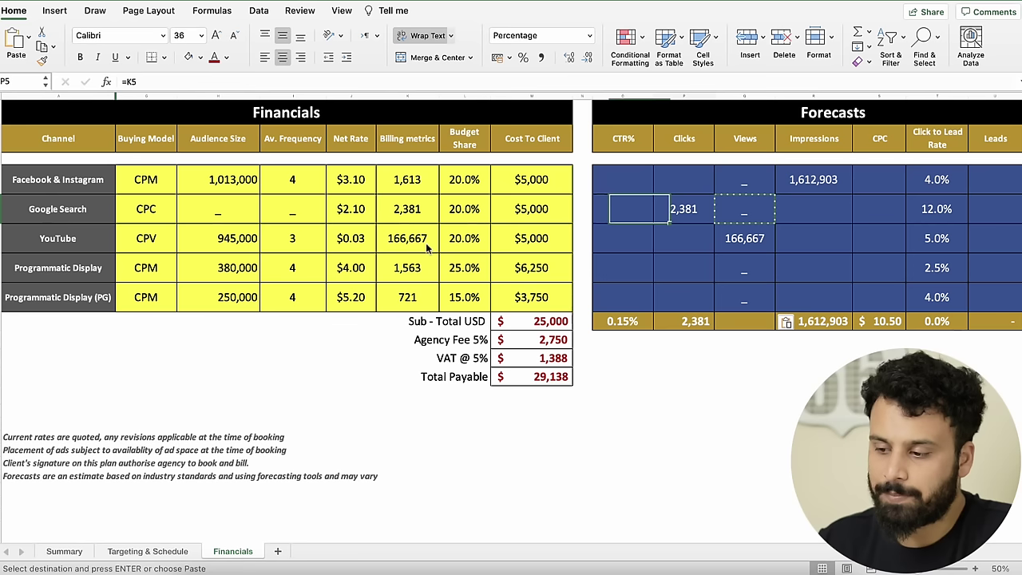
key(Down)
key(Down)
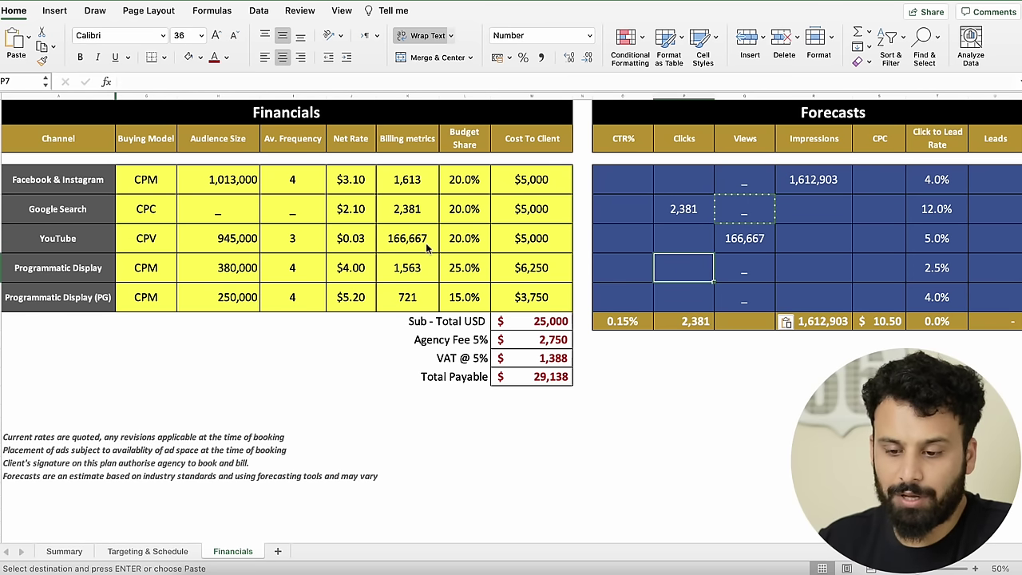
key(Right)
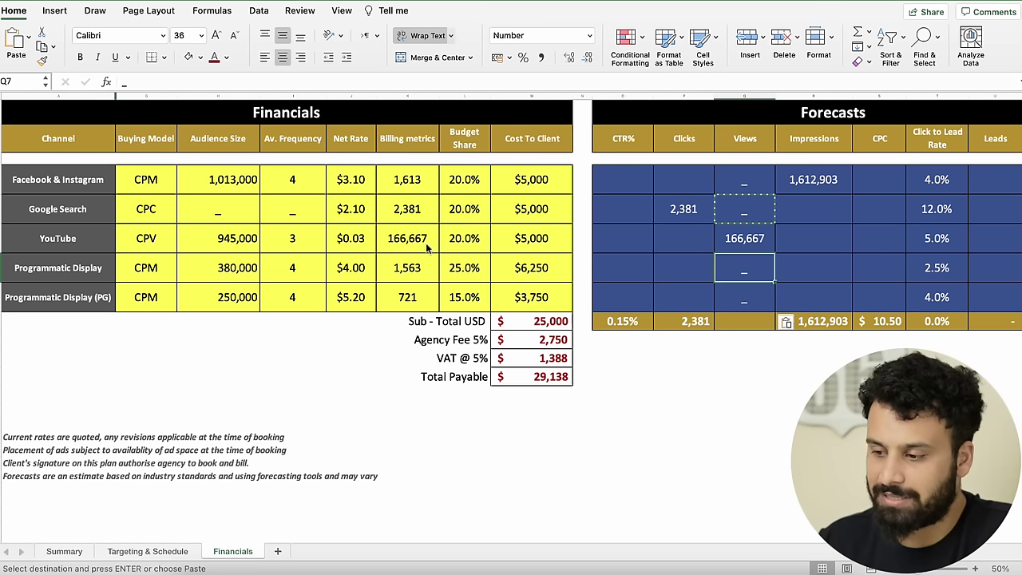
Step: Copy the Facebook & Instagram Impressions formula to Programmatic Display and Programmatic Display (PG)
key(Up)
key(Up)
key(Up)
key(Right)
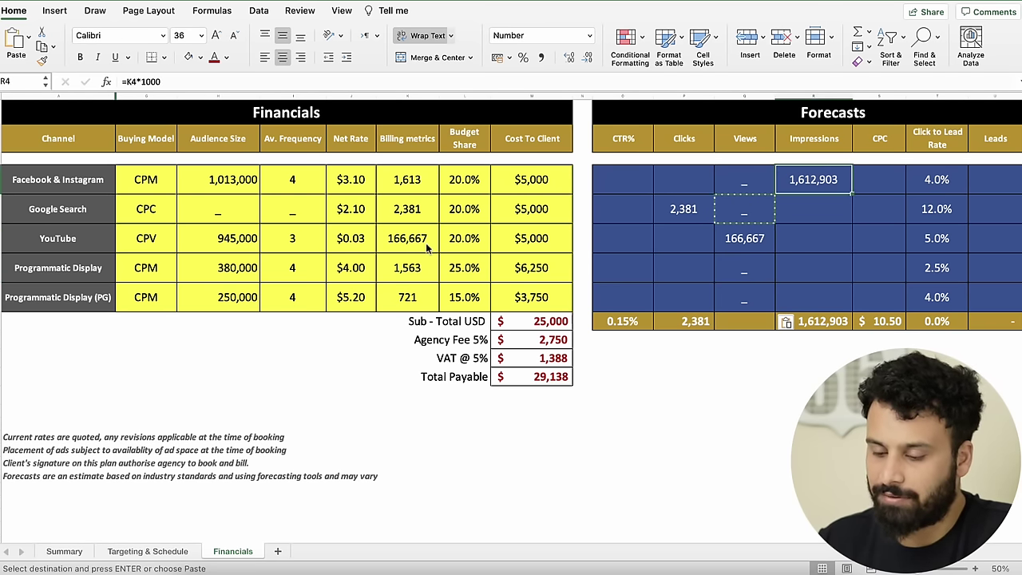
key(ctrl+c)
key(Down)
key(Down)
key(Down)
key(ctrl+v)
key(Down)
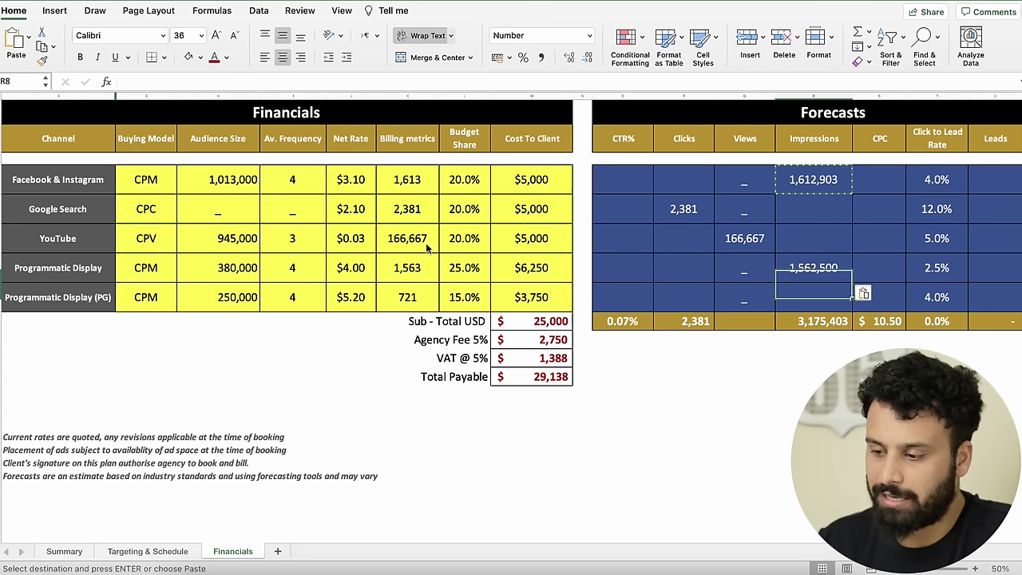
key(ctrl+v)
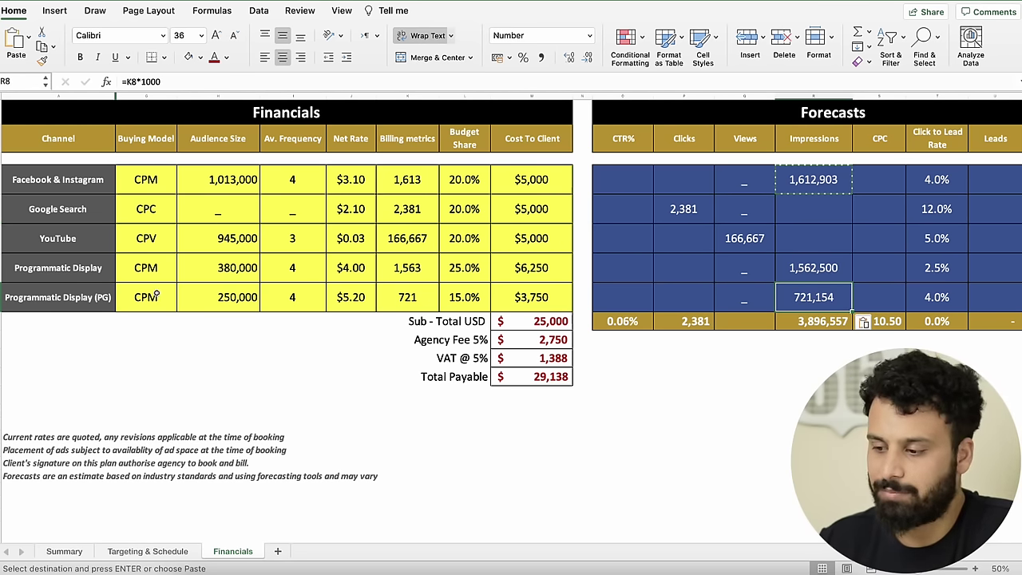
click(795, 358)
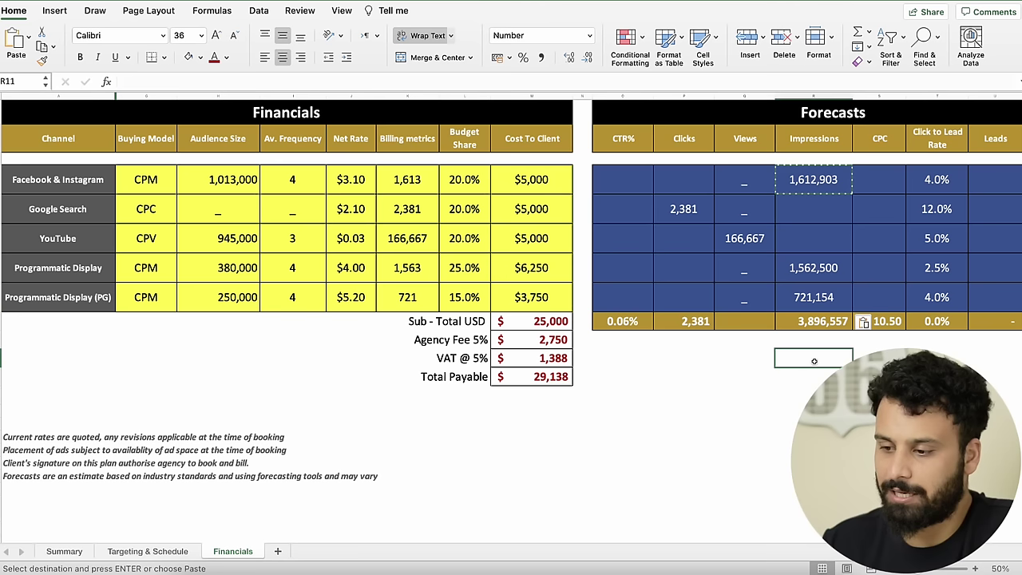
Step: Set the Facebook & Instagram CTR% forecast to 0.4%
click(624, 182)
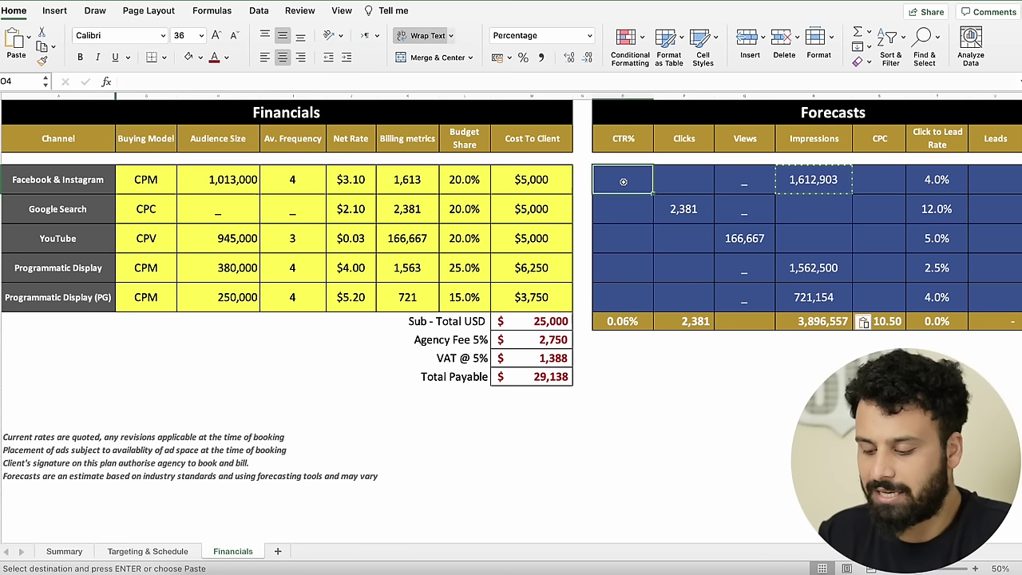
text(40)
key(Return)
click(623, 180)
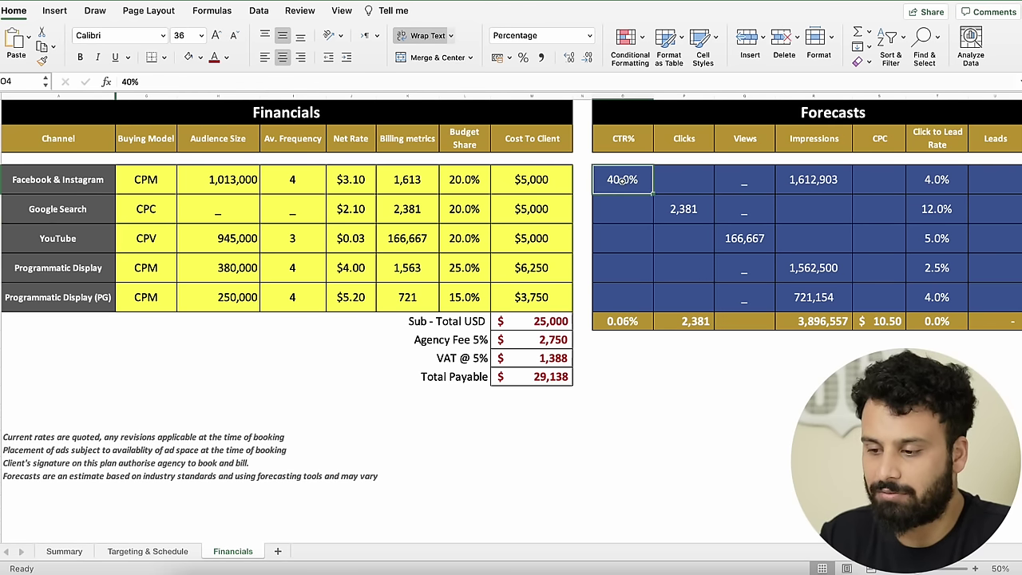
click(120, 81)
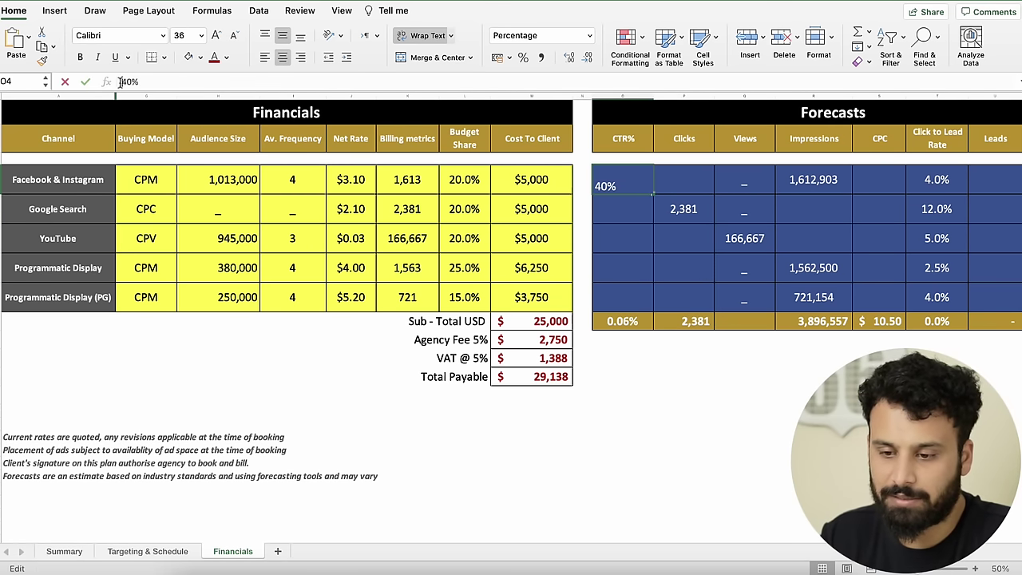
text(0.)
key(Return)
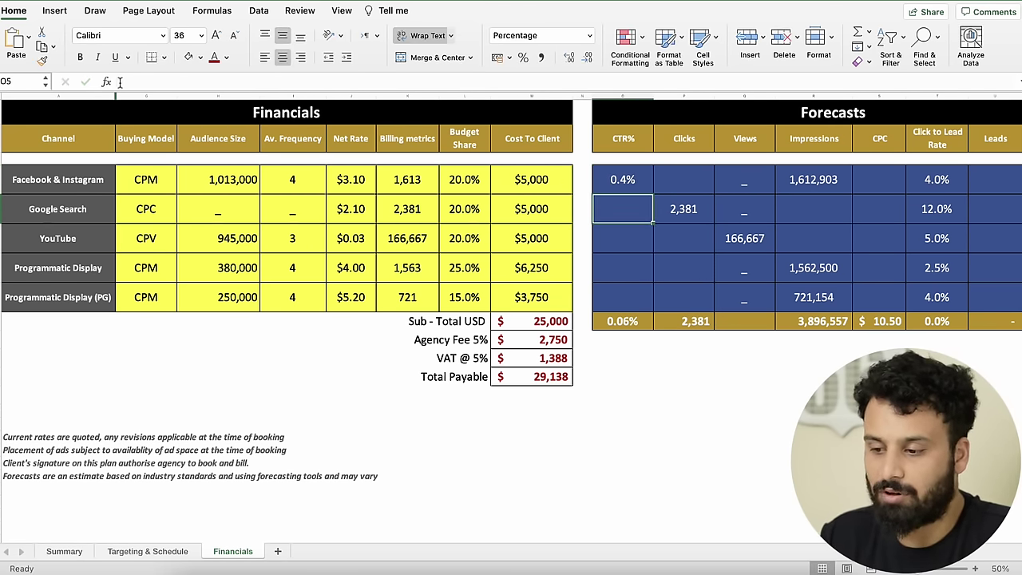
key(Up)
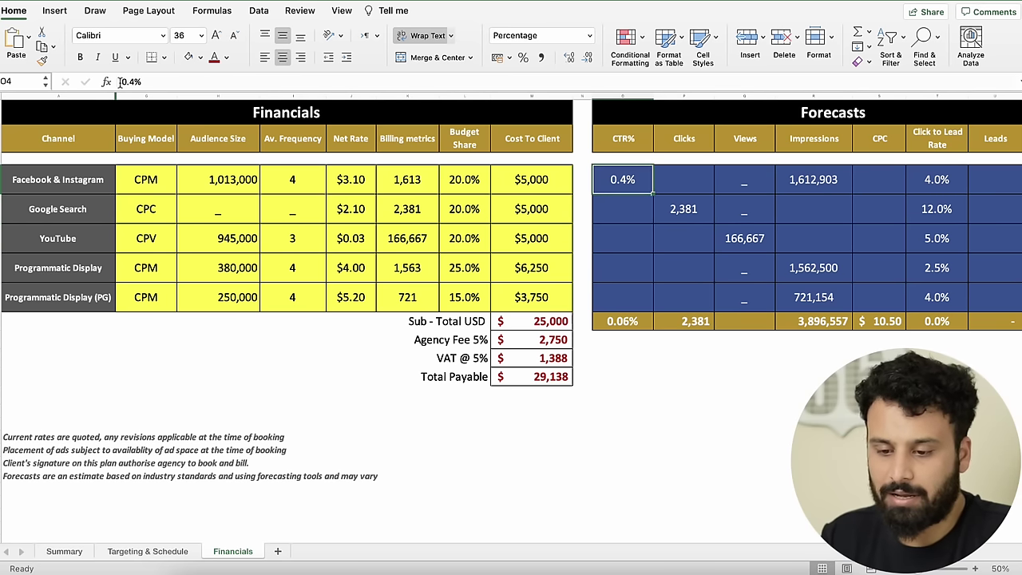
Step: Set the Google Search CTR% forecast to 7.5%
key(Down)
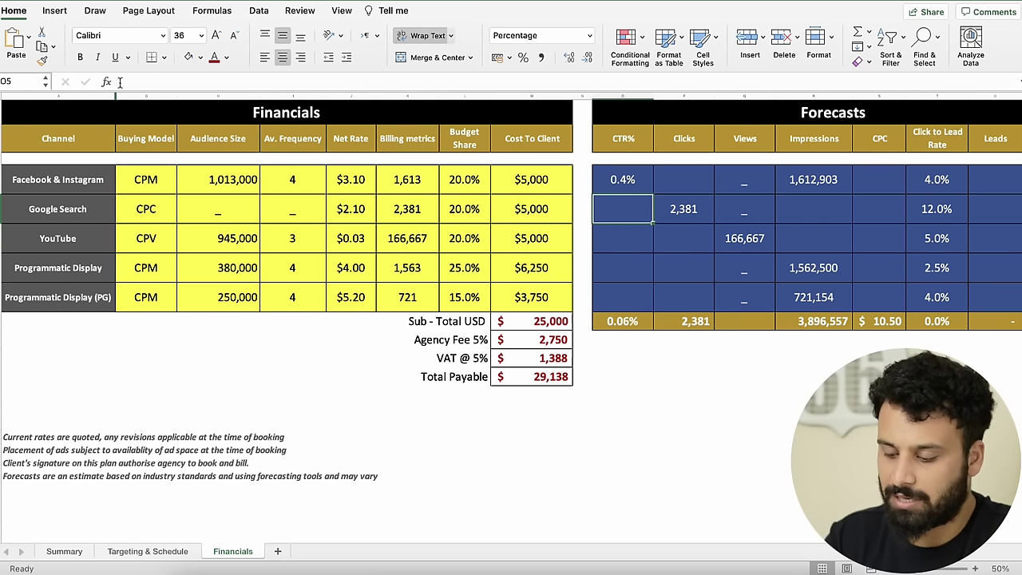
text(0.075)
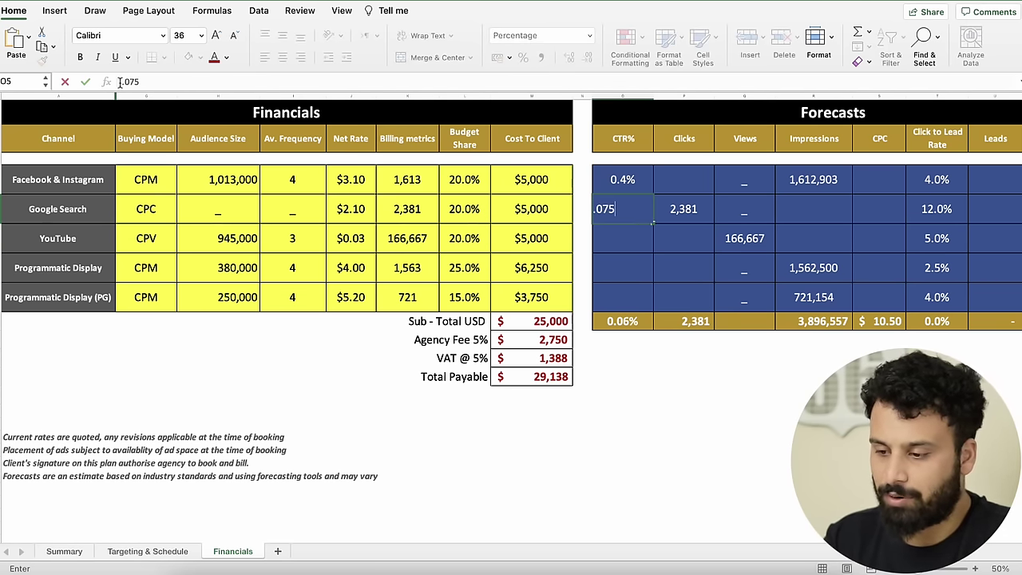
key(Return)
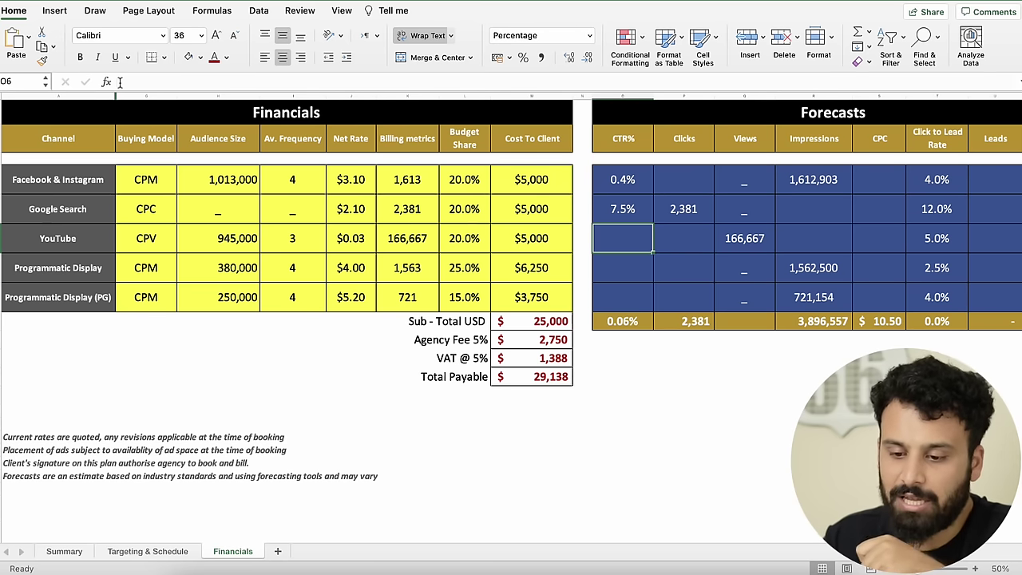
Step: Set the Programmatic Display CTR% forecast to 0.3%, leaving YouTube's CTR% blank
key(Down)
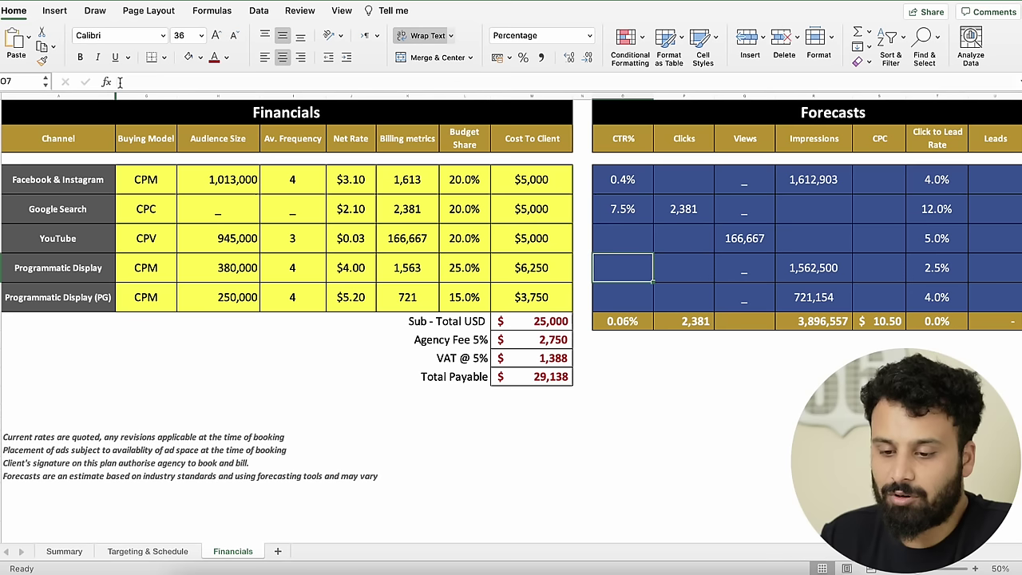
text(0.0)
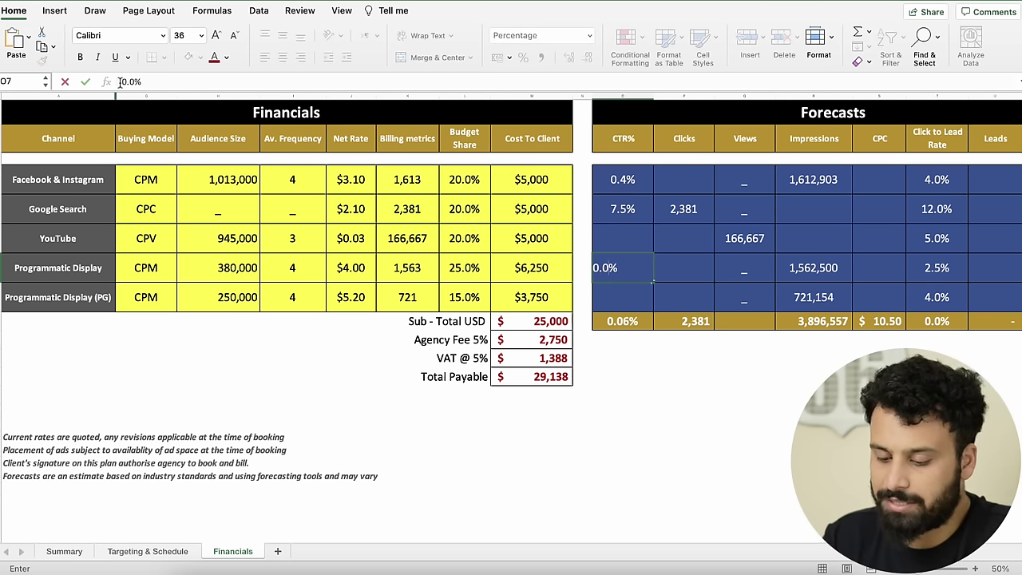
text(0)
key(Return)
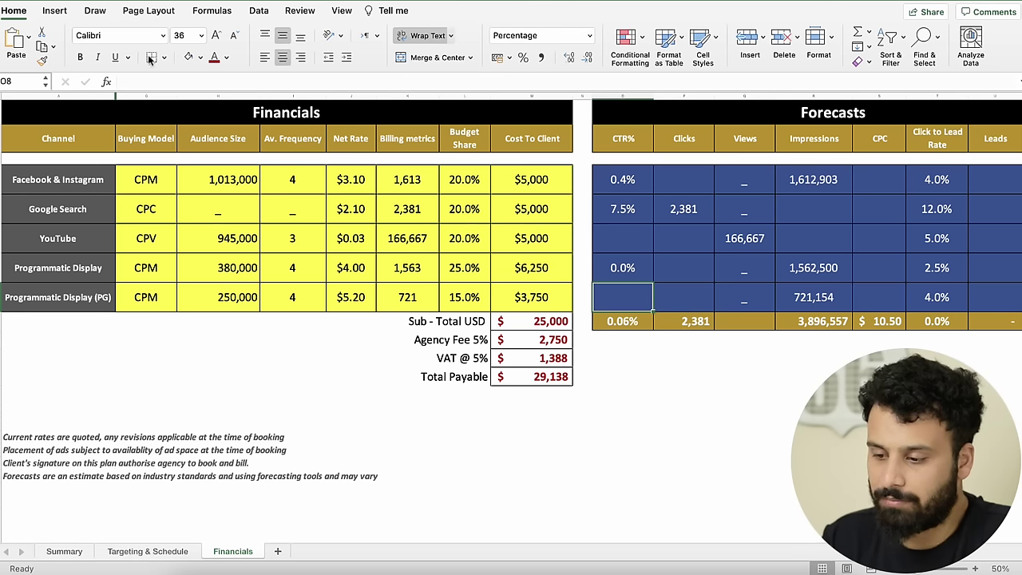
click(627, 269)
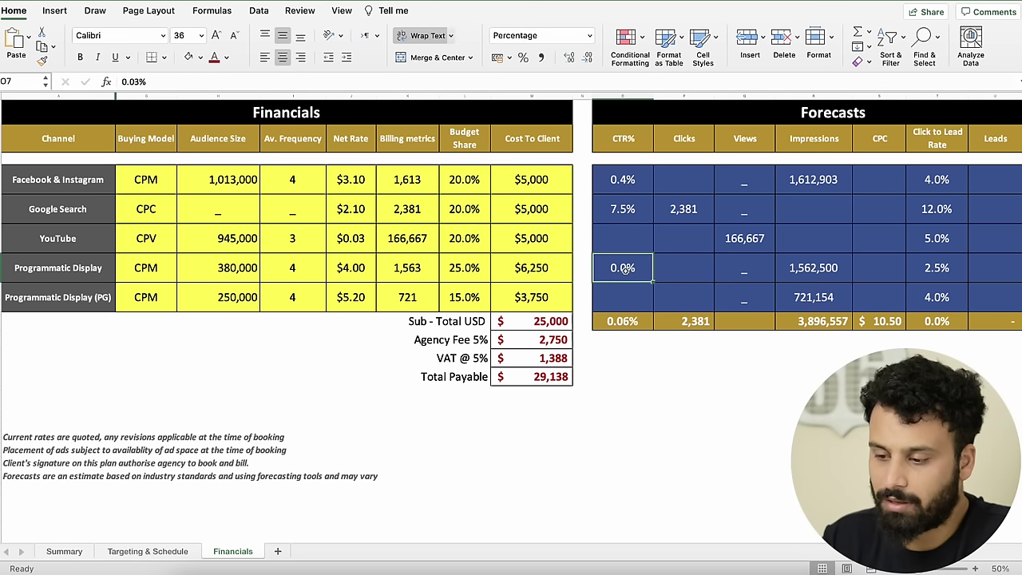
click(132, 81)
key(BackSpace)
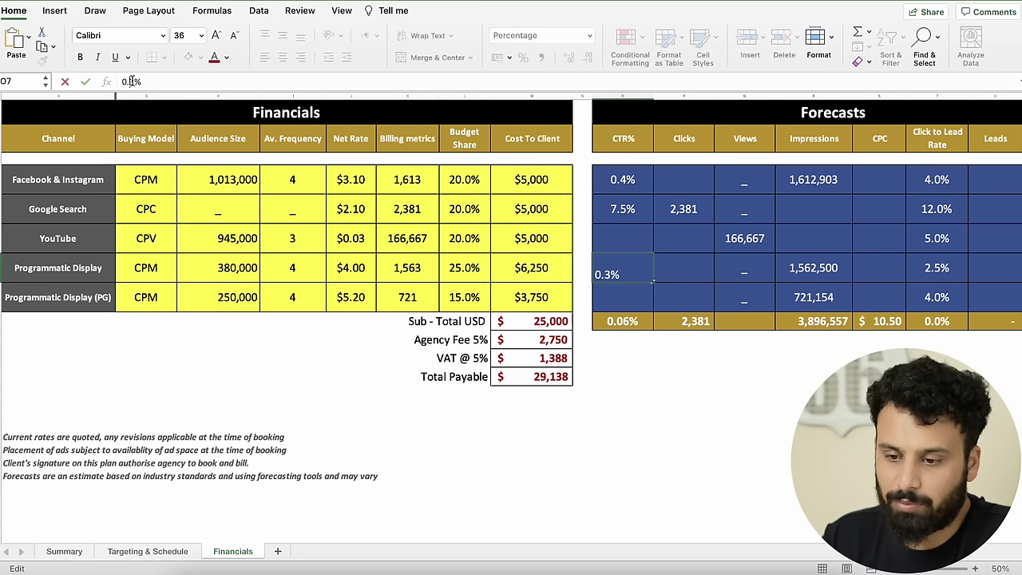
key(Return)
key(Up)
Step: Set the Programmatic Display (PG) CTR% forecast to 0.2%
key(Down)
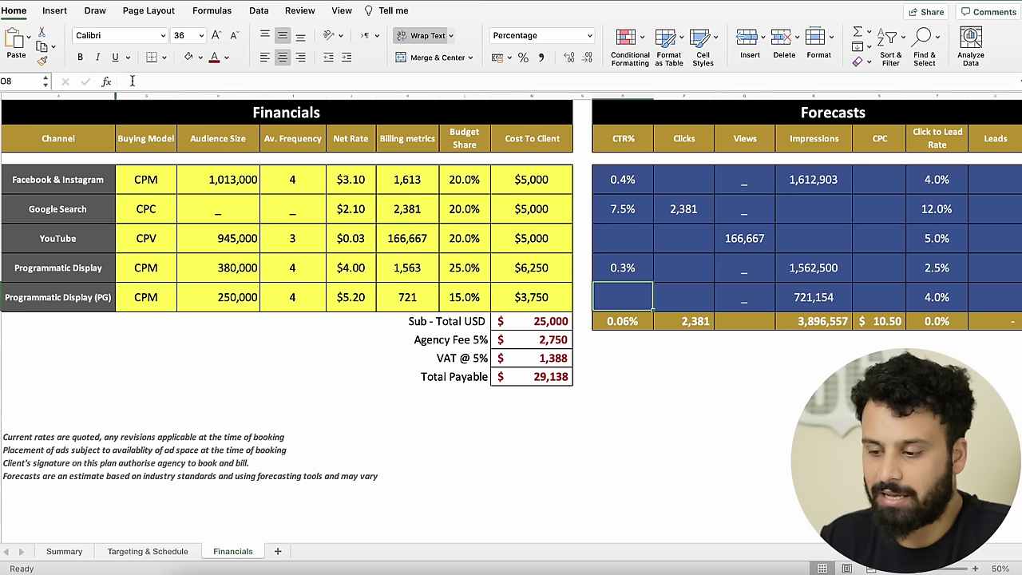
text(.2)
key(Return)
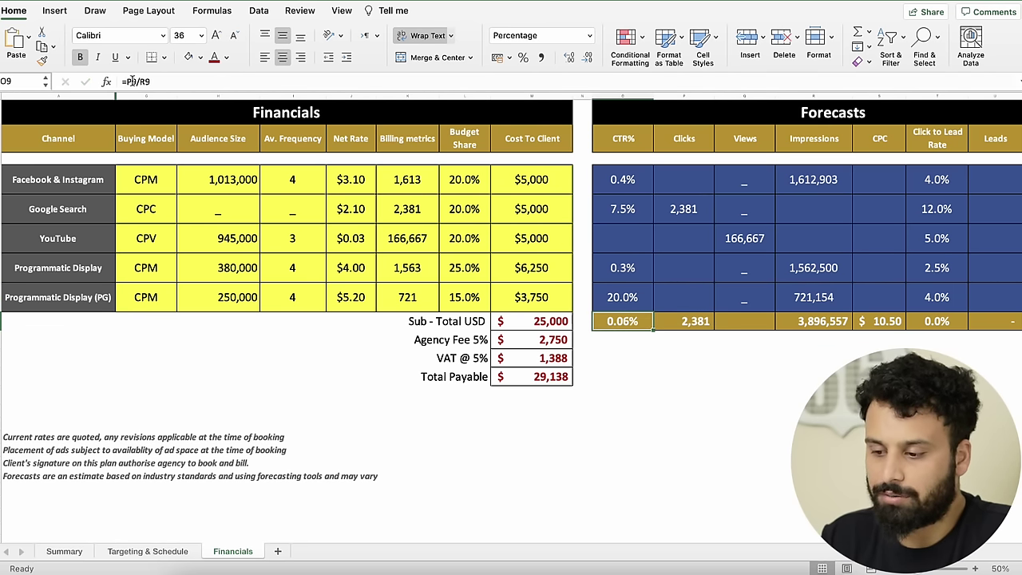
key(Up)
click(124, 81)
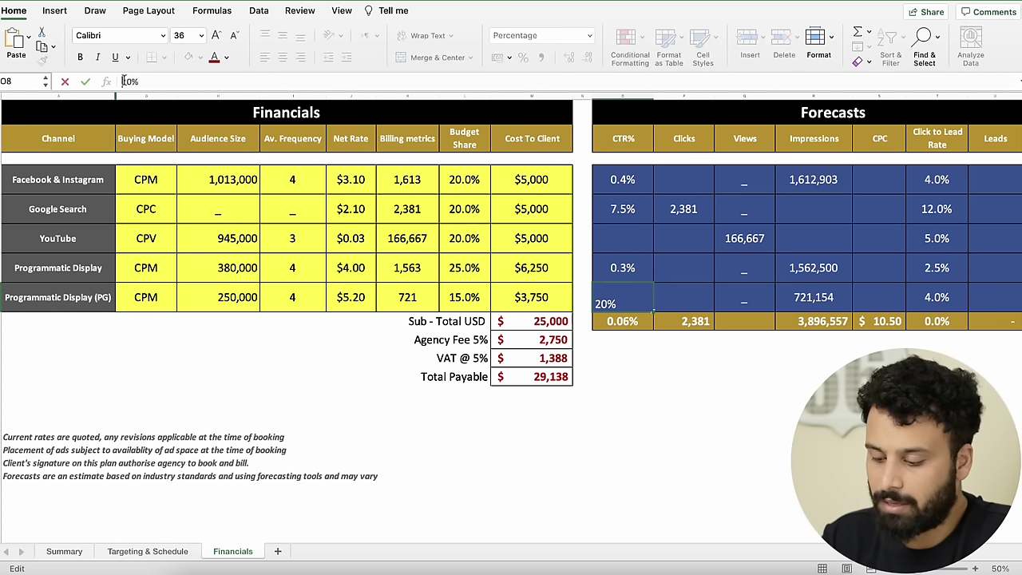
text(0.)
click(671, 411)
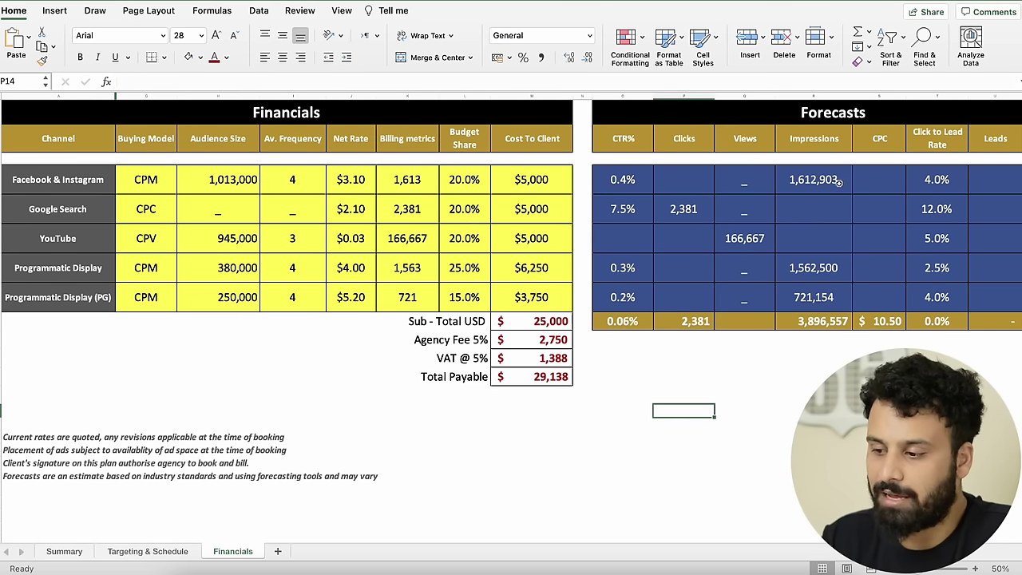
Step: Calculate the Facebook & Instagram Clicks forecast from its Impressions and CTR% with =R4*O4
click(682, 181)
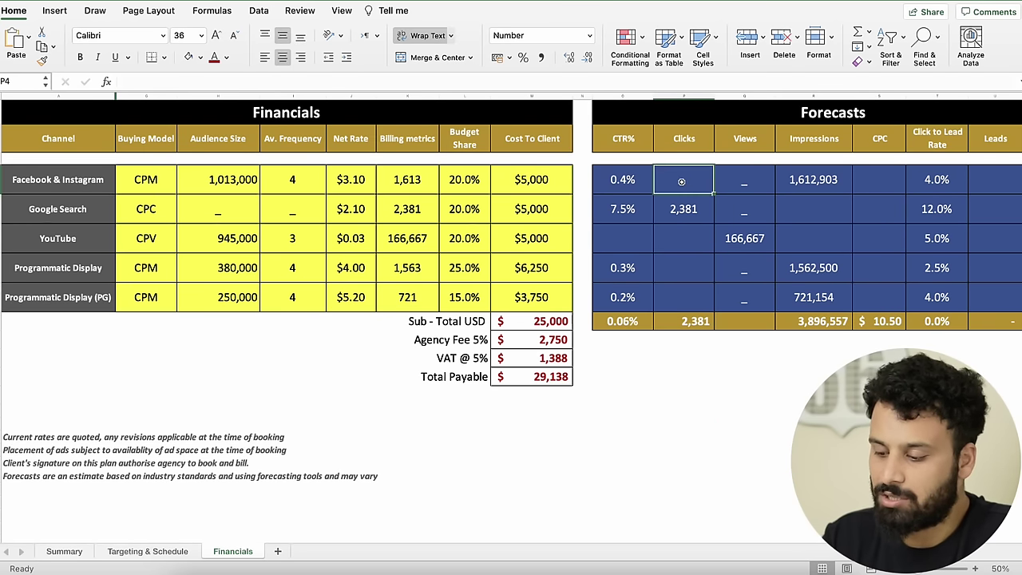
text(=)
click(826, 179)
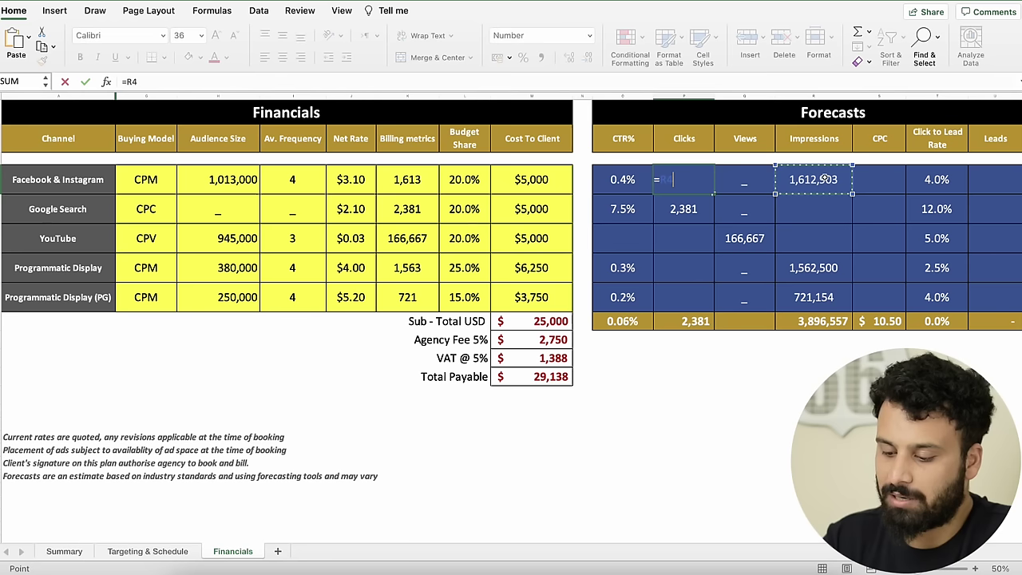
text(*)
click(625, 181)
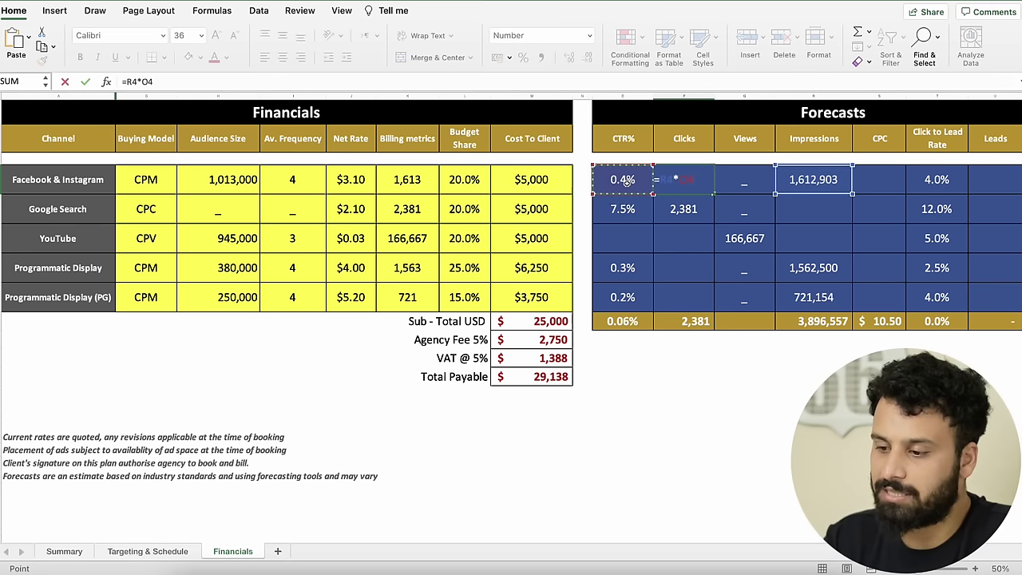
key(Return)
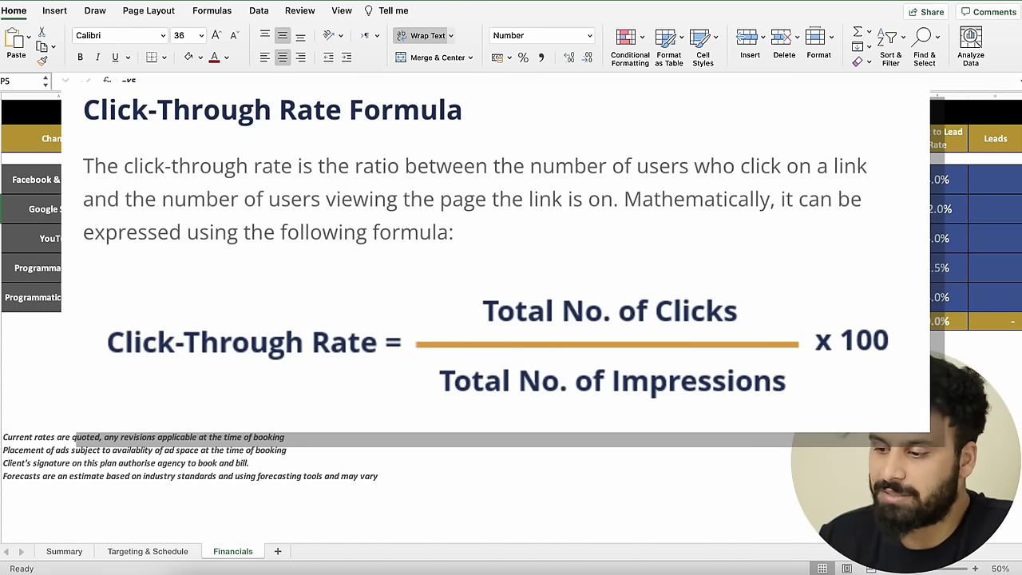
key(Up)
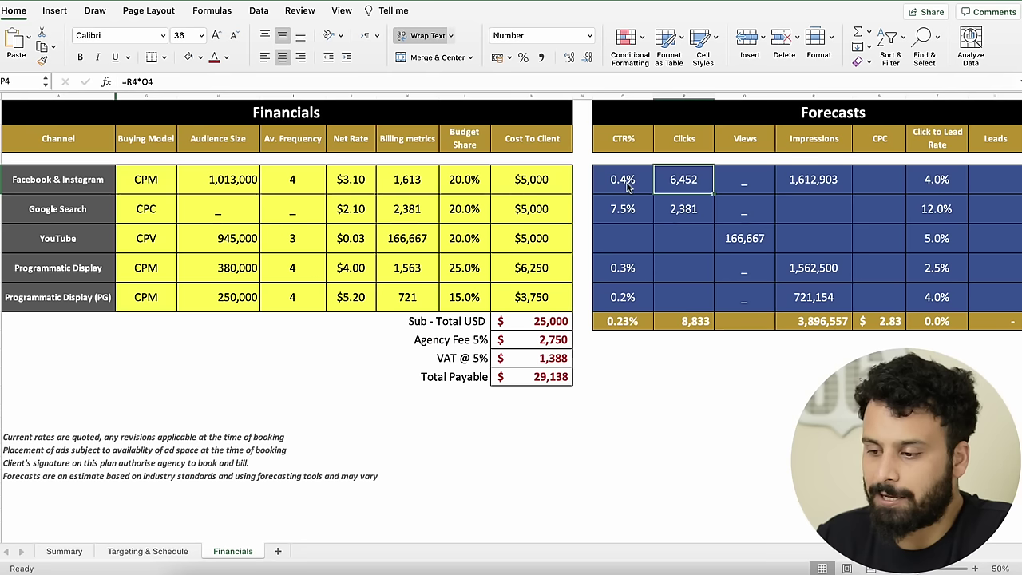
key(Right)
key(Right)
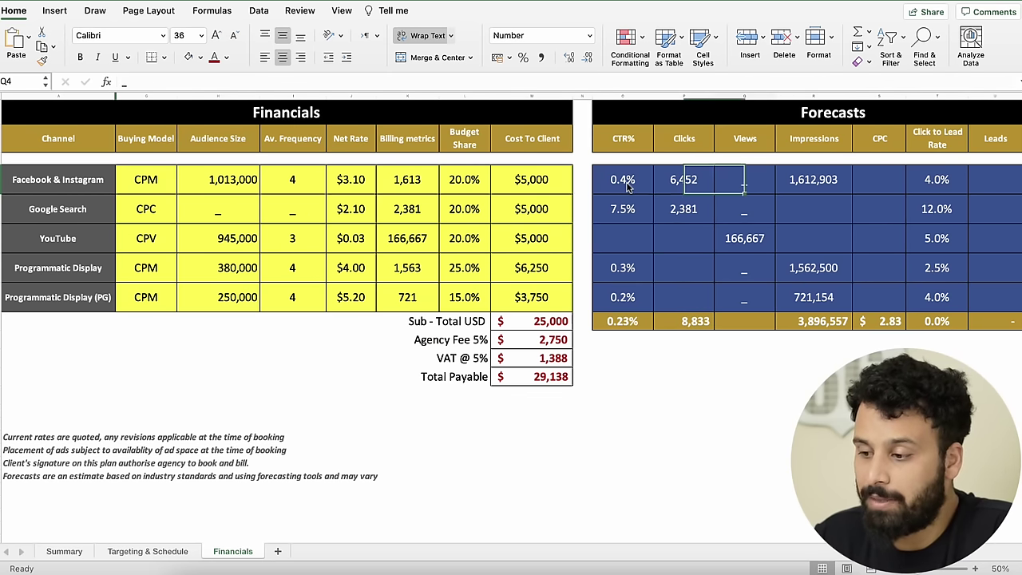
key(Left)
key(Left)
key(Down)
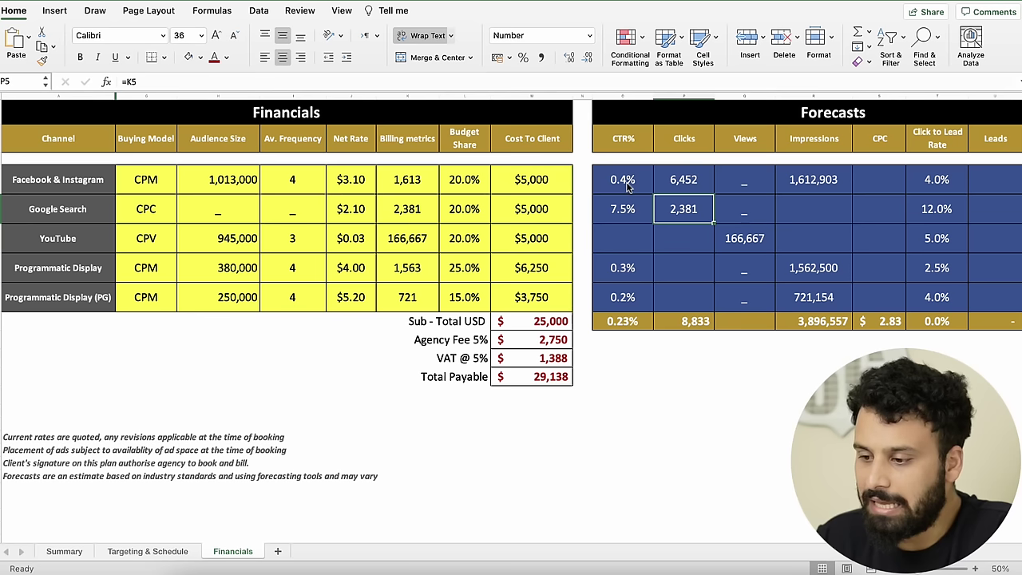
key(Down)
key(Up)
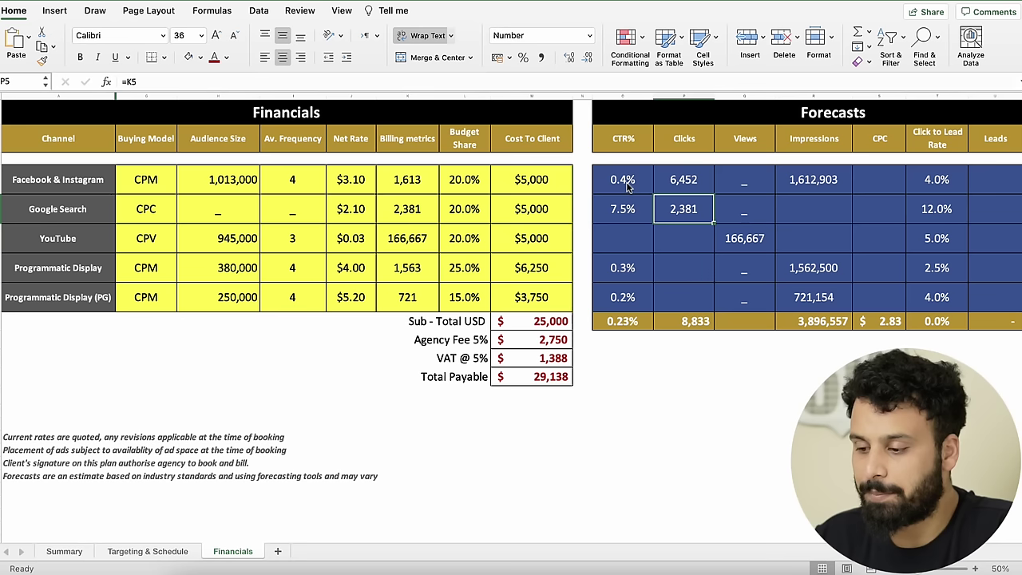
key(Down)
key(Up)
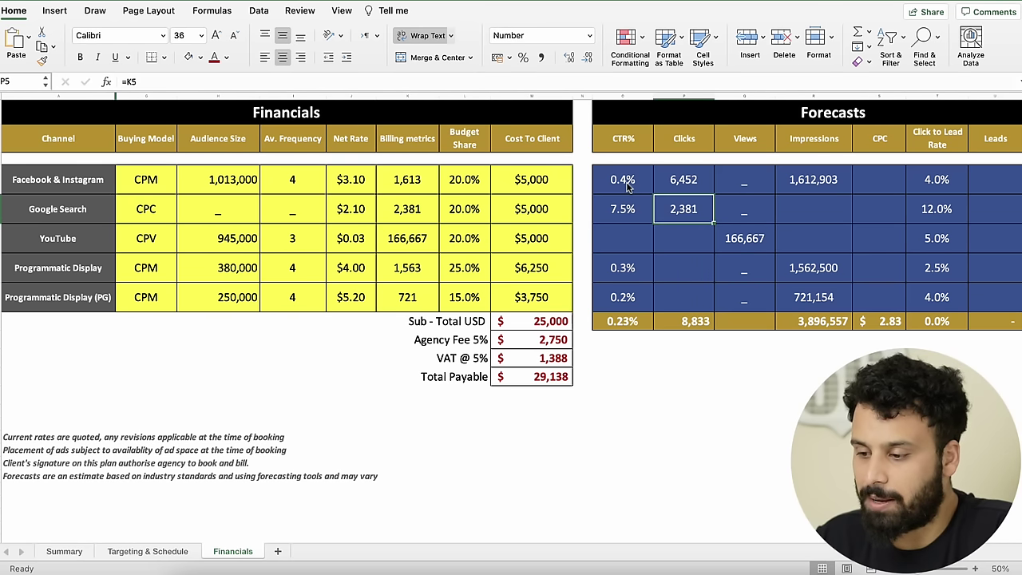
Step: Copy the Facebook & Instagram Clicks formula to the Programmatic Display and Programmatic Display (PG) rows, leaving YouTube's Clicks blank
key(Down)
key(Down)
key(Up)
key(Up)
key(Up)
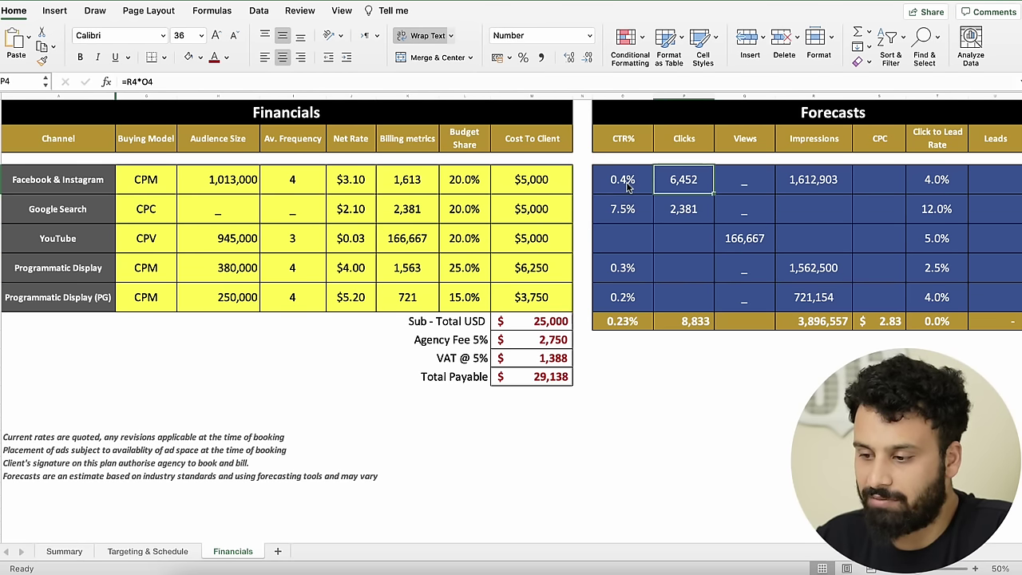
key(ctrl+c)
key(Down)
key(Down)
key(Down)
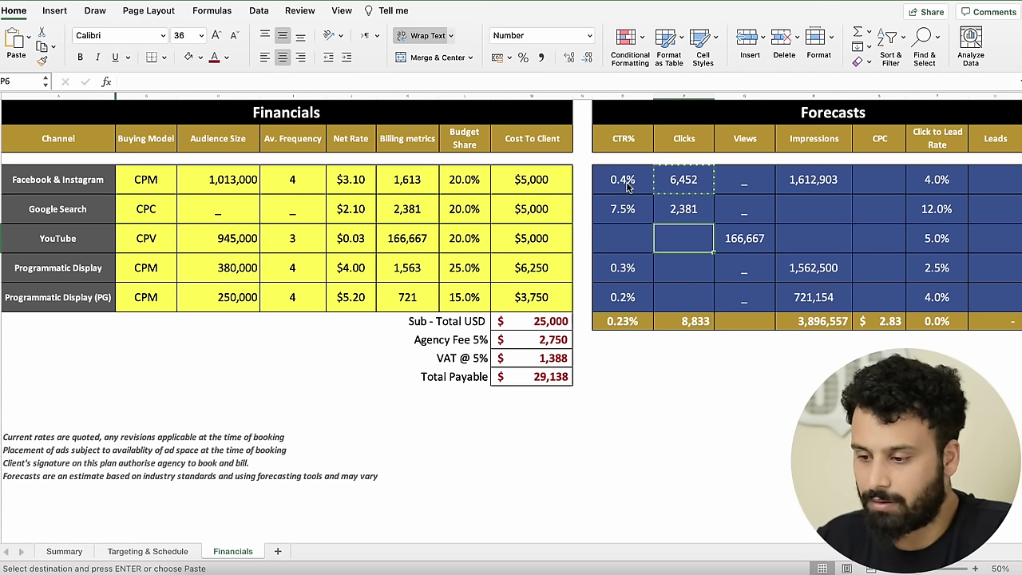
key(ctrl+v)
key(Down)
key(ctrl+v)
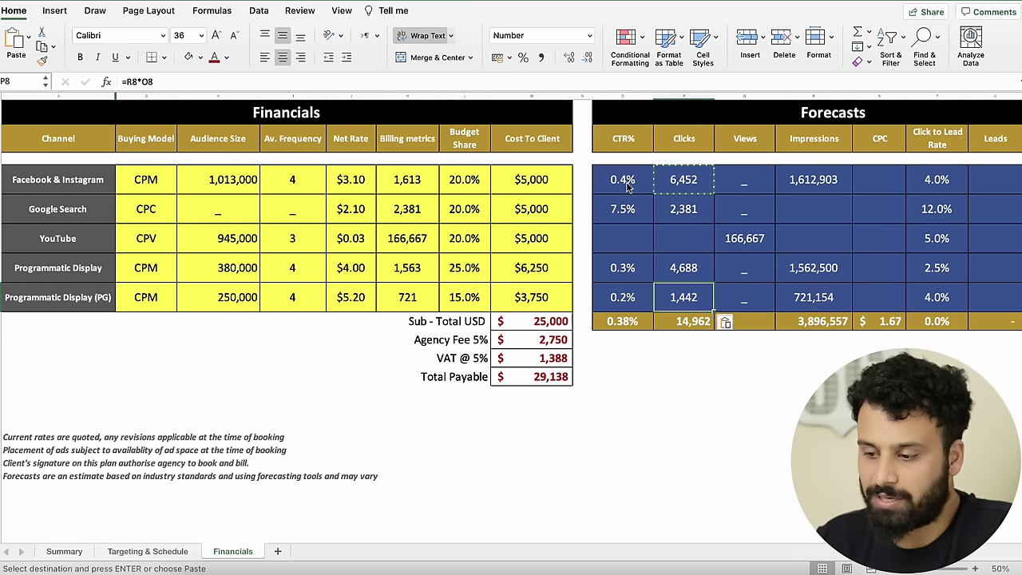
Step: Calculate the Google Search Impressions forecast by dividing its Clicks by its CTR% with =P5/O5
key(Up)
key(Up)
key(Up)
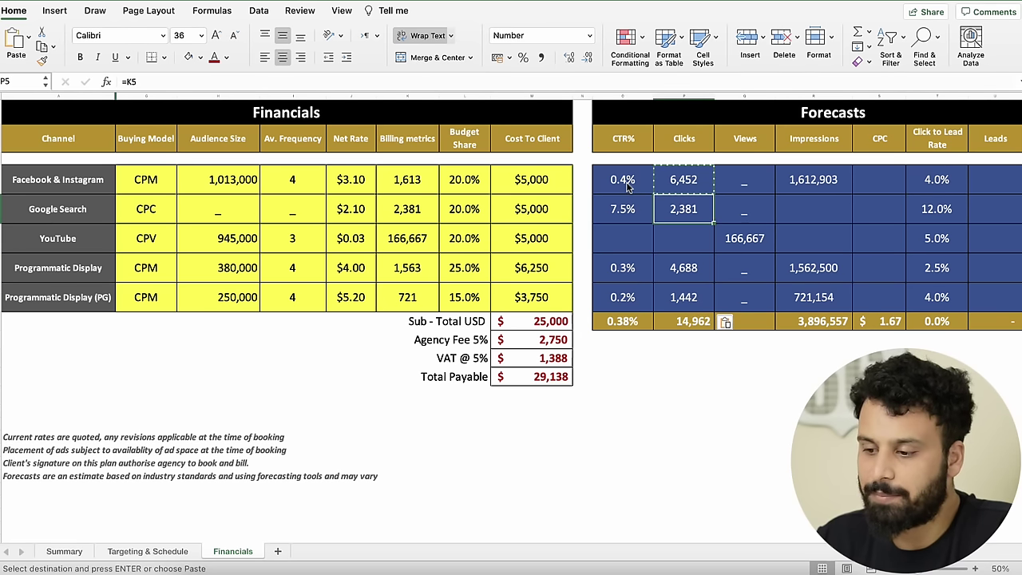
key(Left)
key(Right)
key(Right)
key(Right)
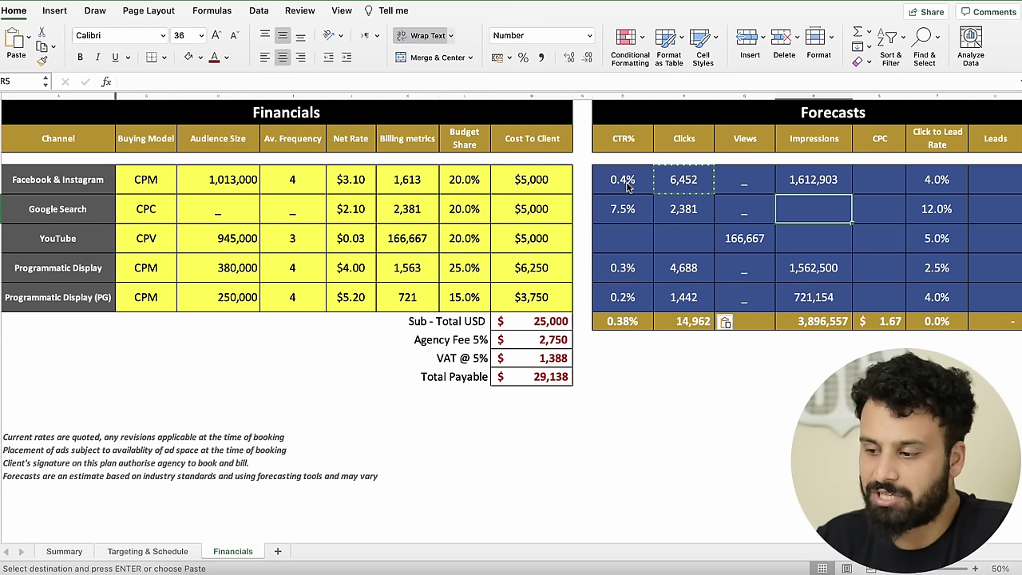
key(Left)
key(Left)
key(Left)
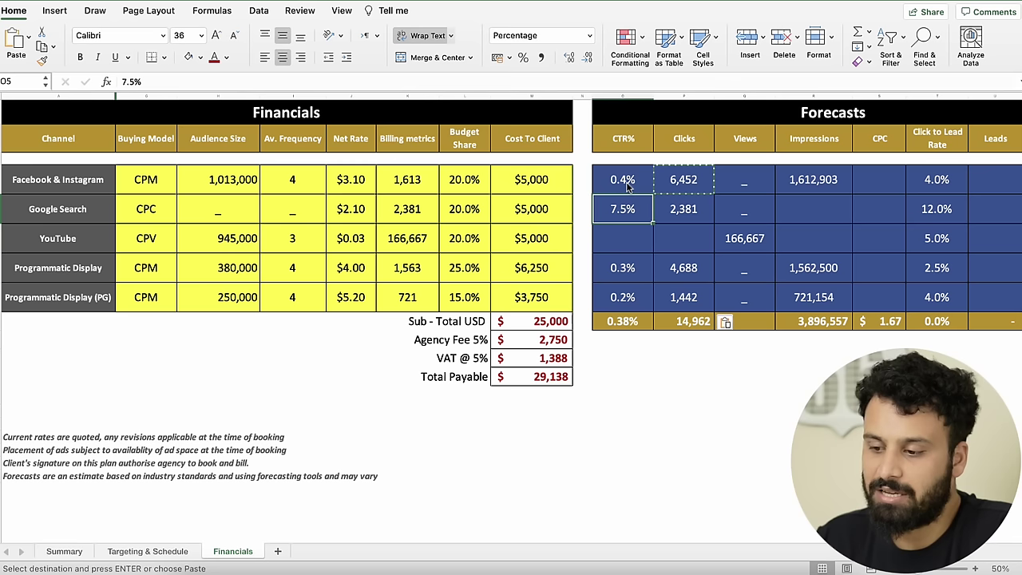
key(Right)
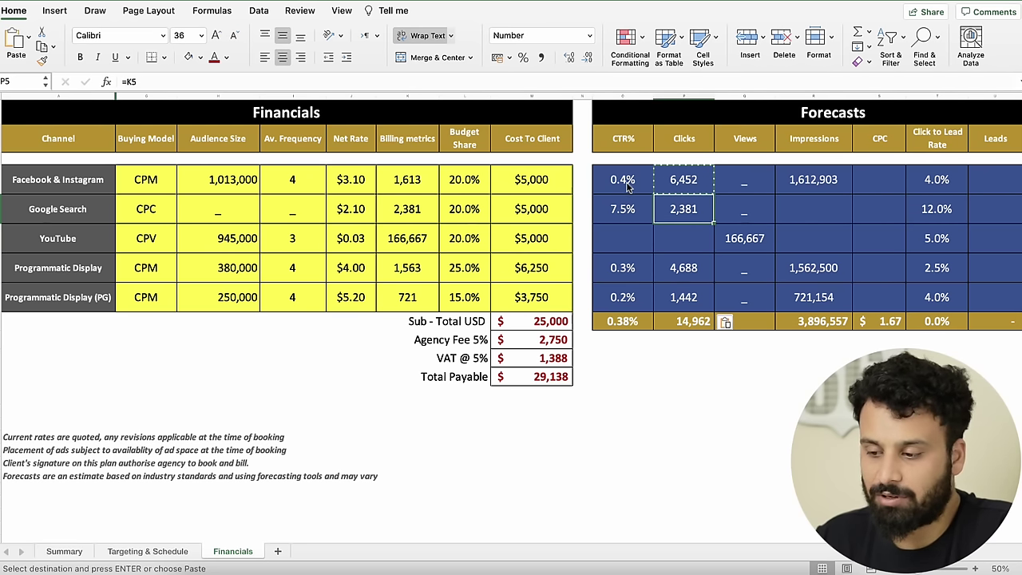
key(Right)
key(Right)
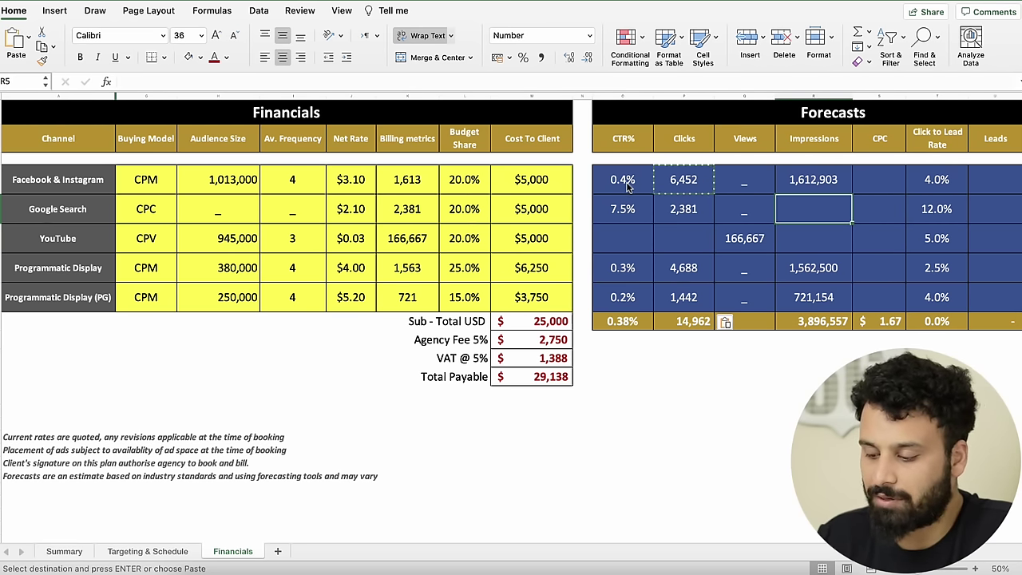
text(=)
key(Left)
key(Left)
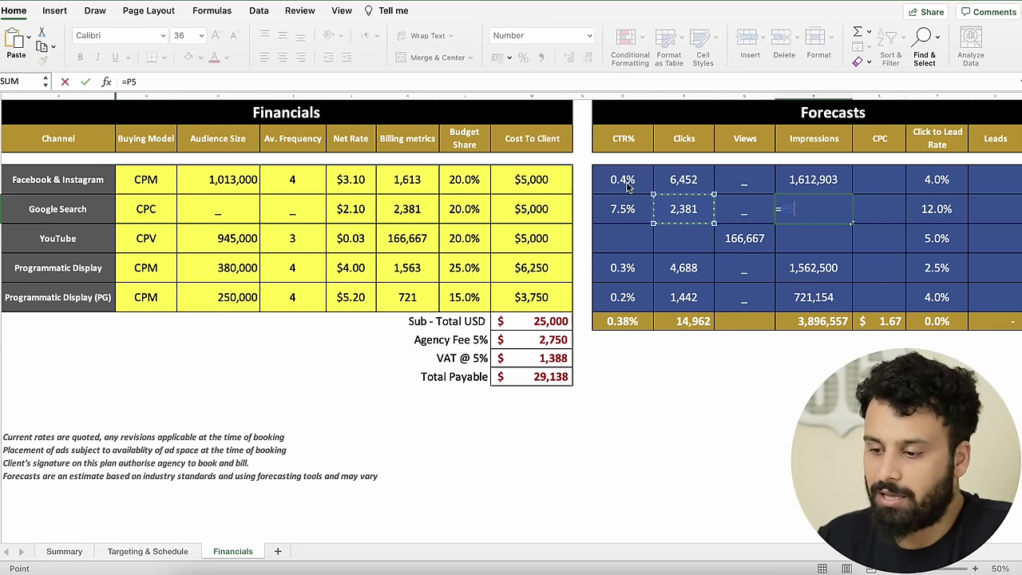
text(/)
key(Left)
key(Left)
key(Left)
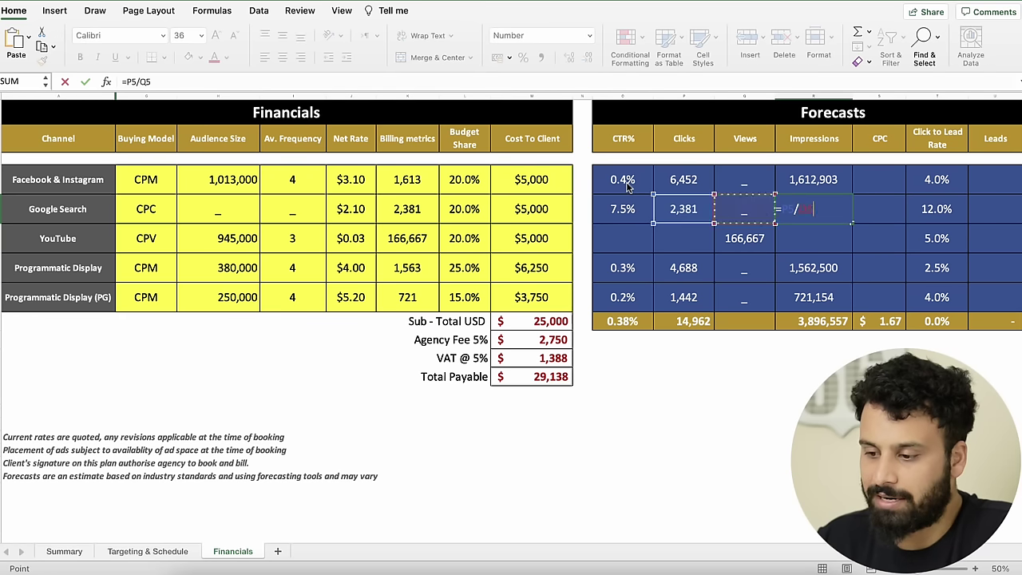
key(Return)
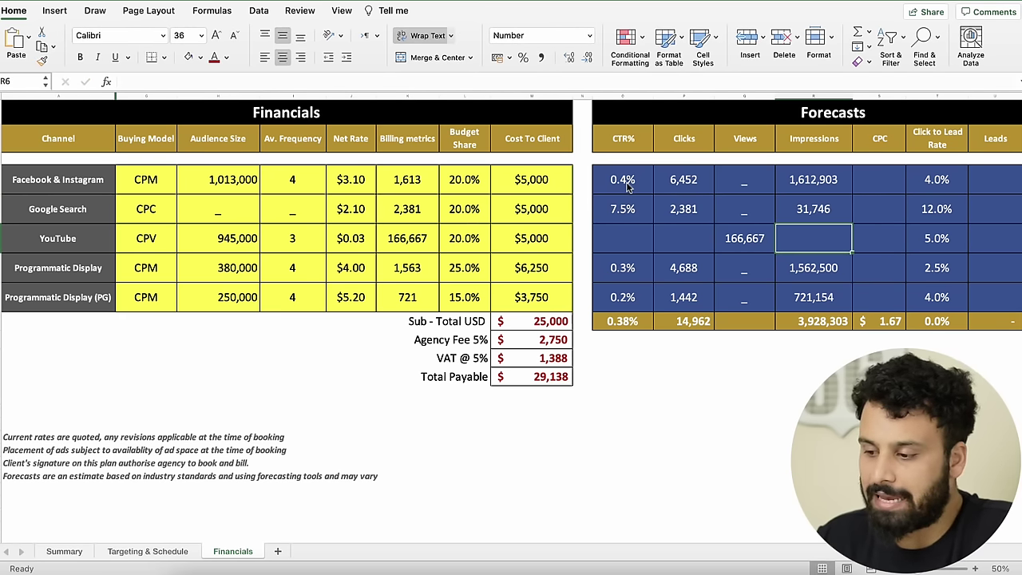
Step: Calculate the YouTube Impressions forecast by dividing its Views by a 27% rate with =Q6/27%
key(Left)
key(Right)
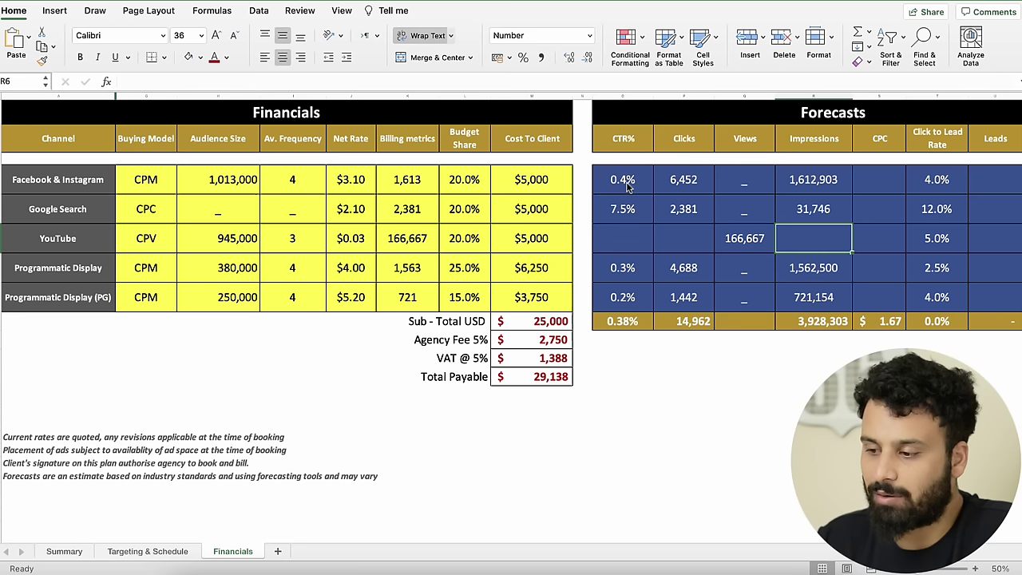
key(Left)
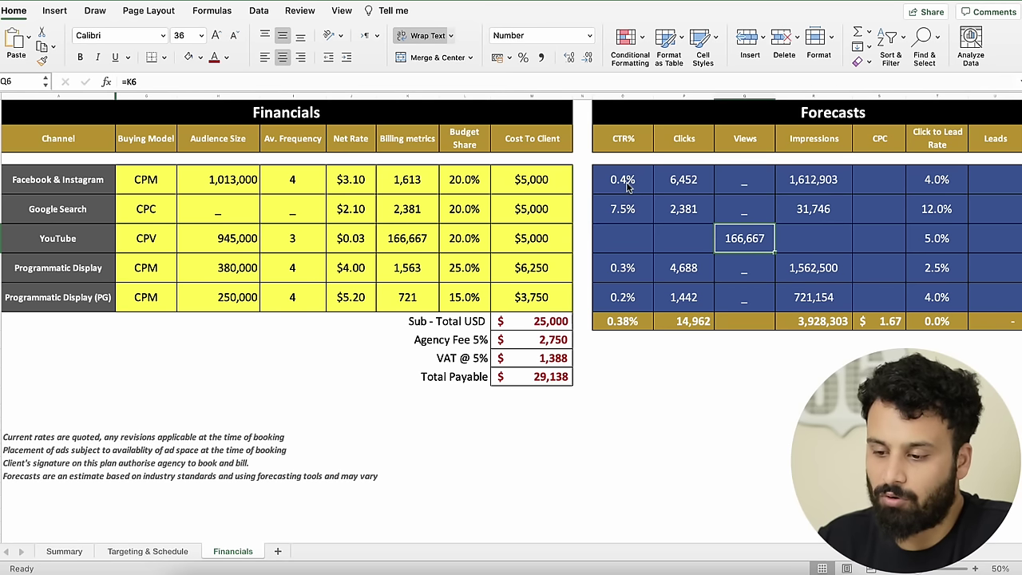
key(Left)
key(Left)
key(Right)
key(Right)
key(Right)
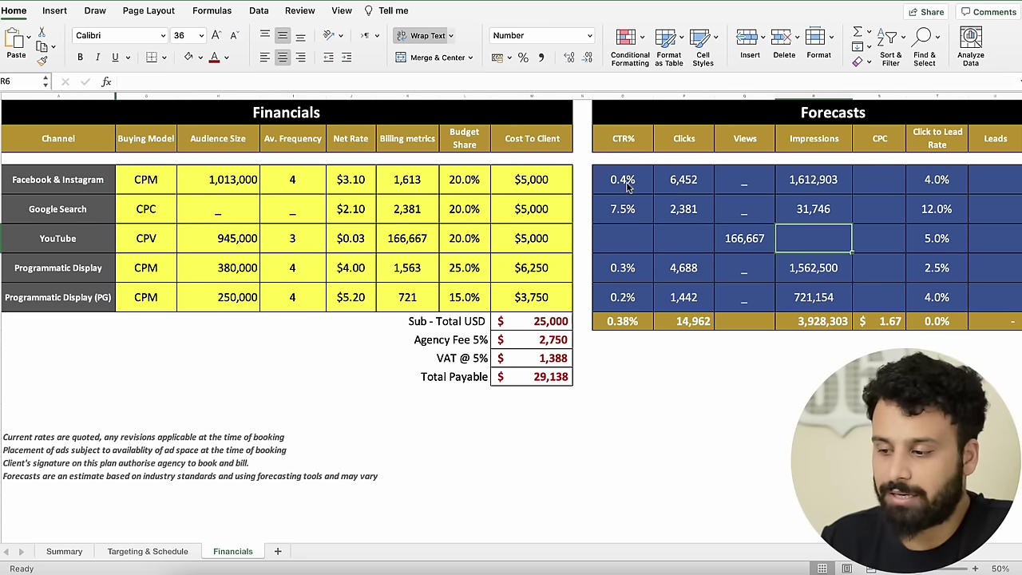
text(=)
click(739, 238)
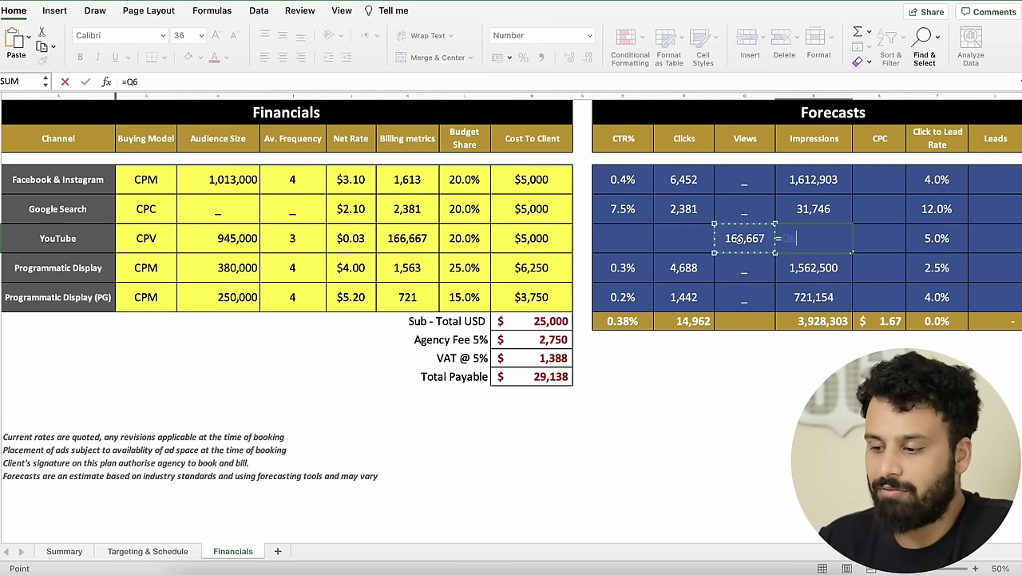
text(/)
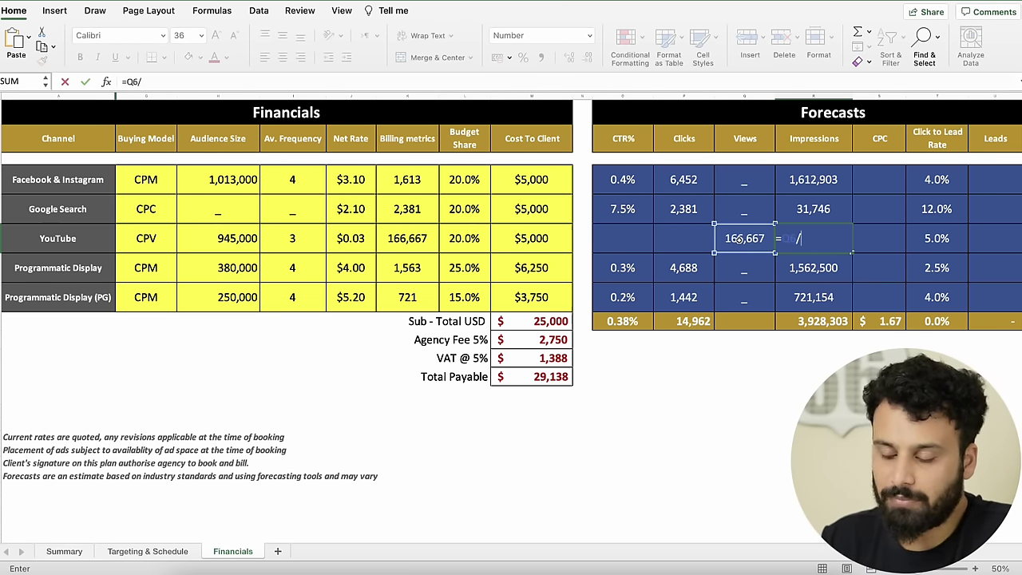
text(27)
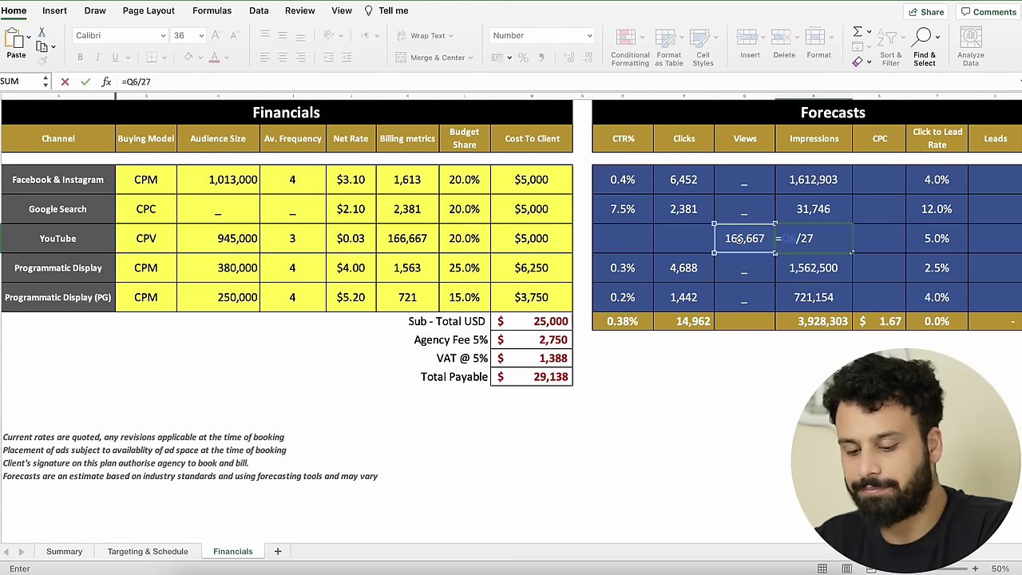
text(%)
key(Return)
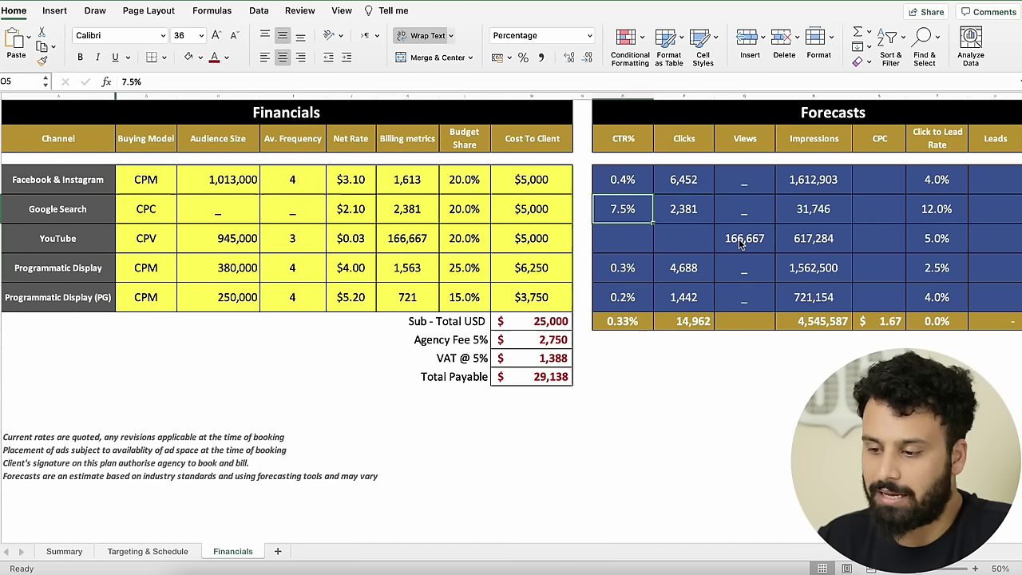
Step: Set the YouTube CTR% forecast to 0.29%
key(Down)
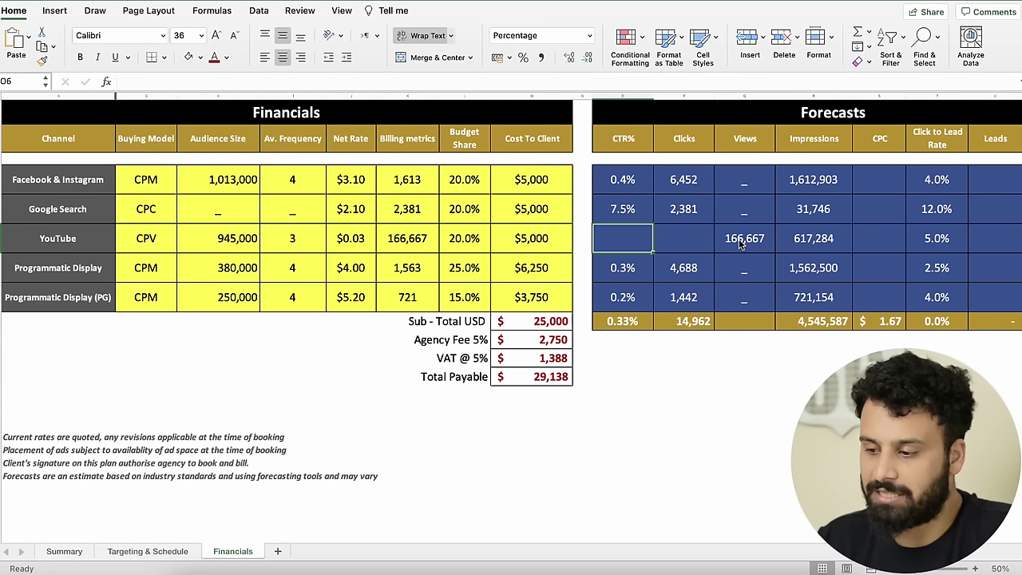
key(Right)
key(Up)
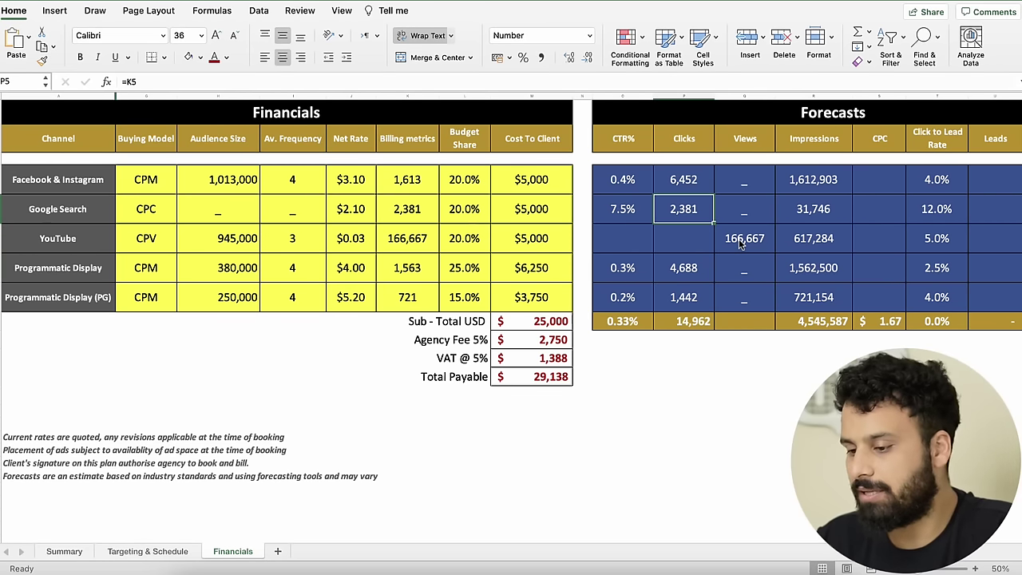
key(Down)
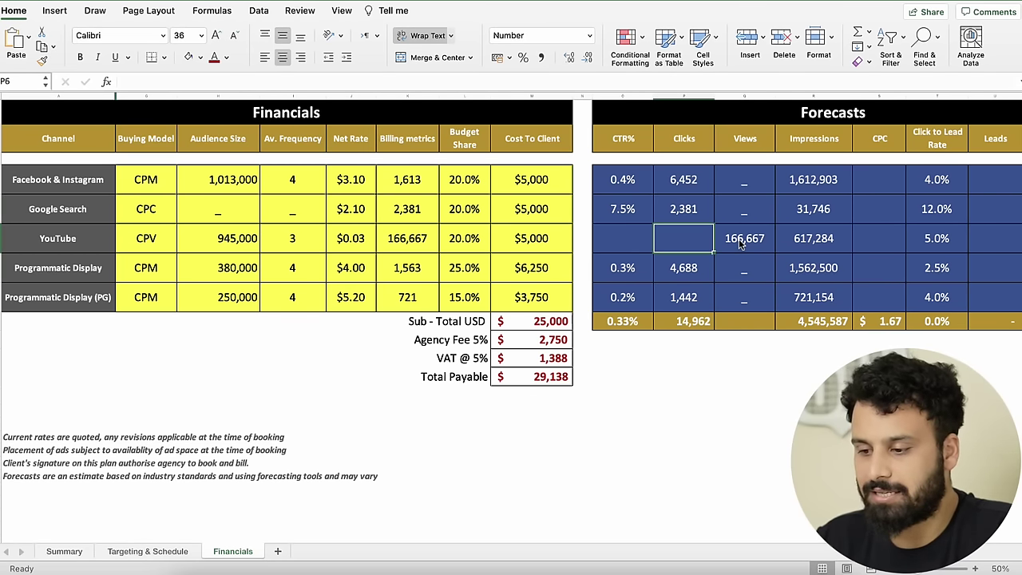
key(Left)
key(ctrl+shift+5)
text(.2)
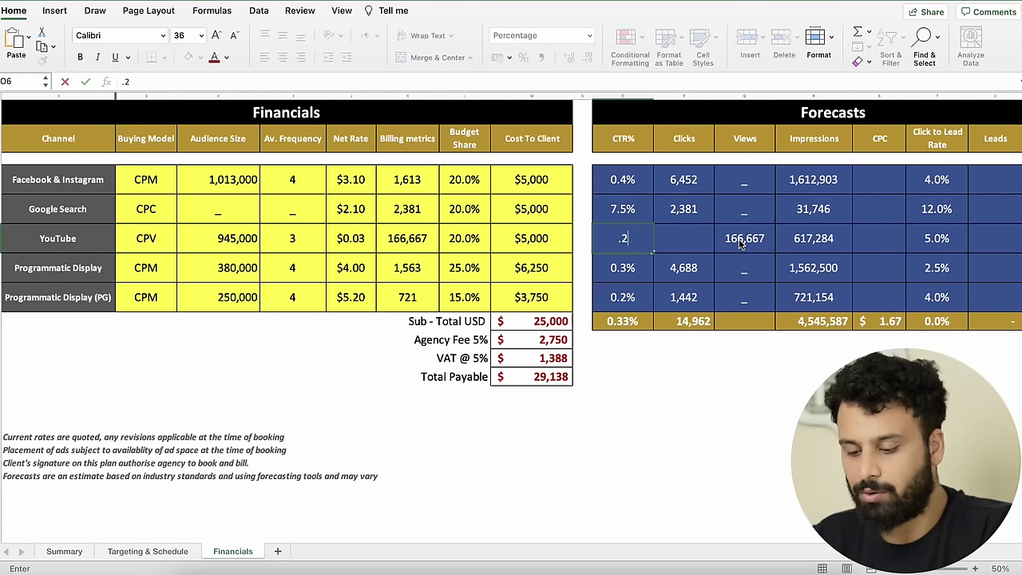
text(9)
key(Return)
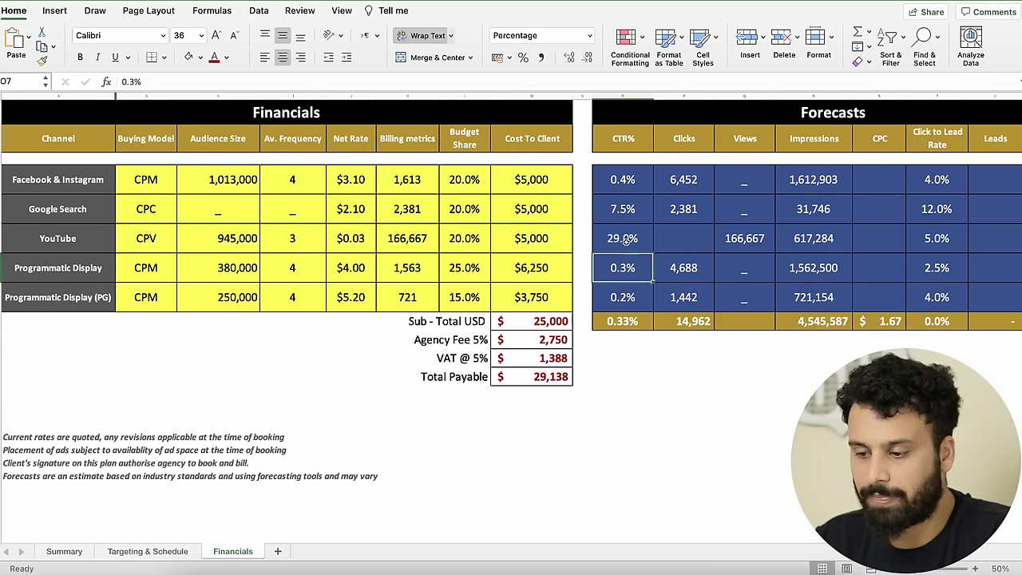
click(627, 240)
click(121, 81)
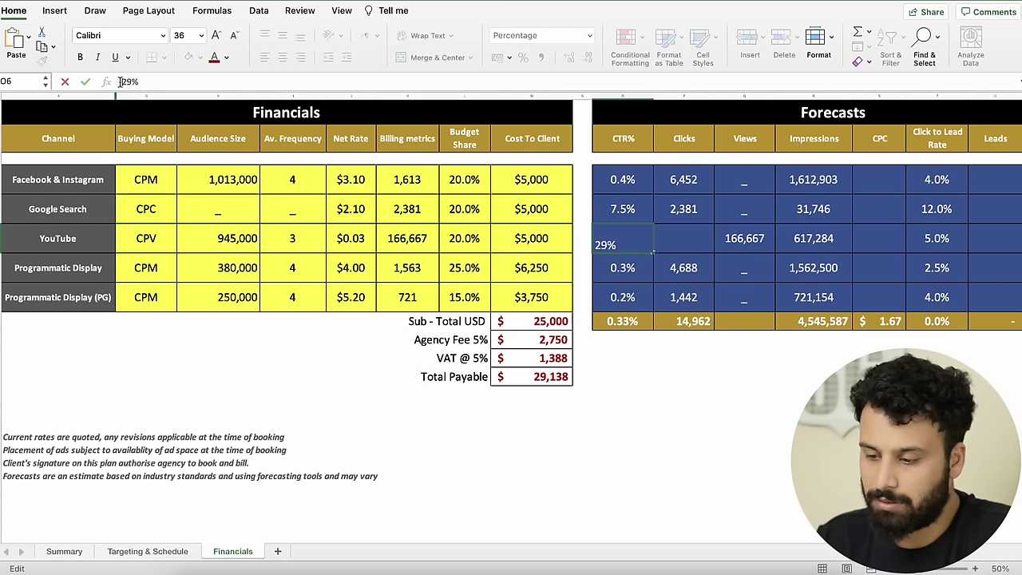
text(0.)
key(Return)
Step: Calculate the YouTube Clicks forecast from its Impressions and CTR% with =R6*O6
key(Up)
key(Right)
key(Right)
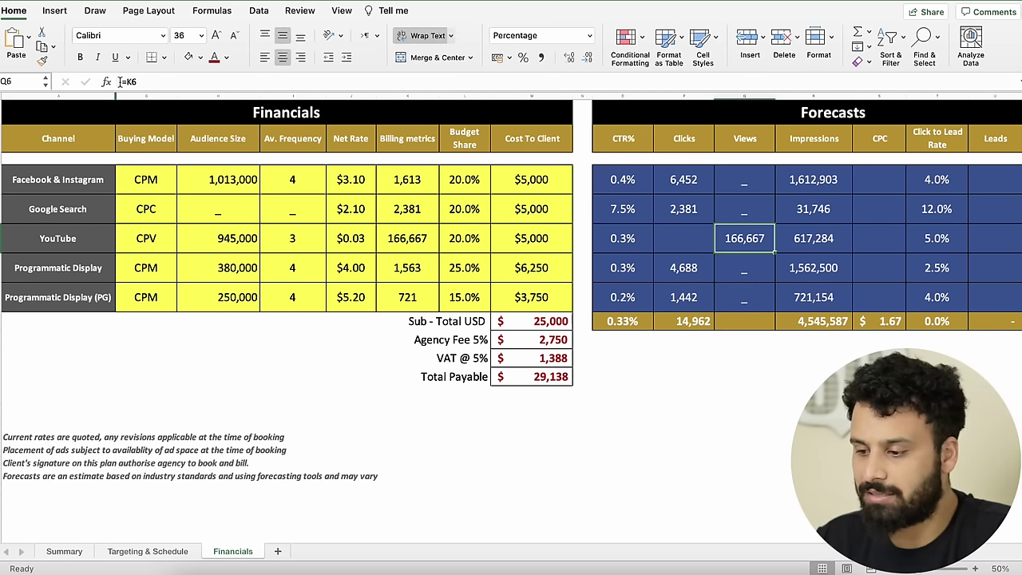
key(Left)
key(Right)
key(Left)
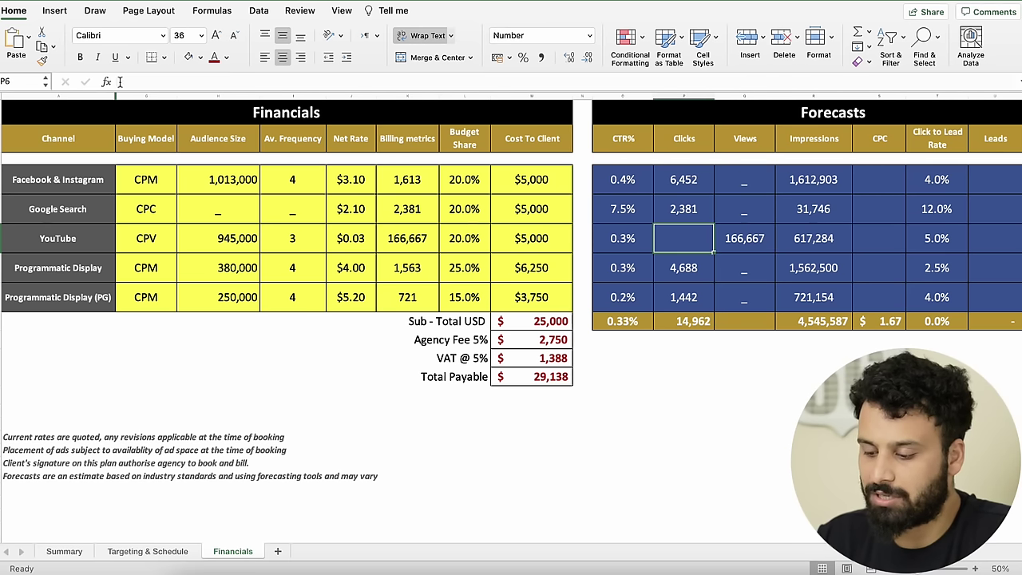
text(=)
key(Right)
key(Right)
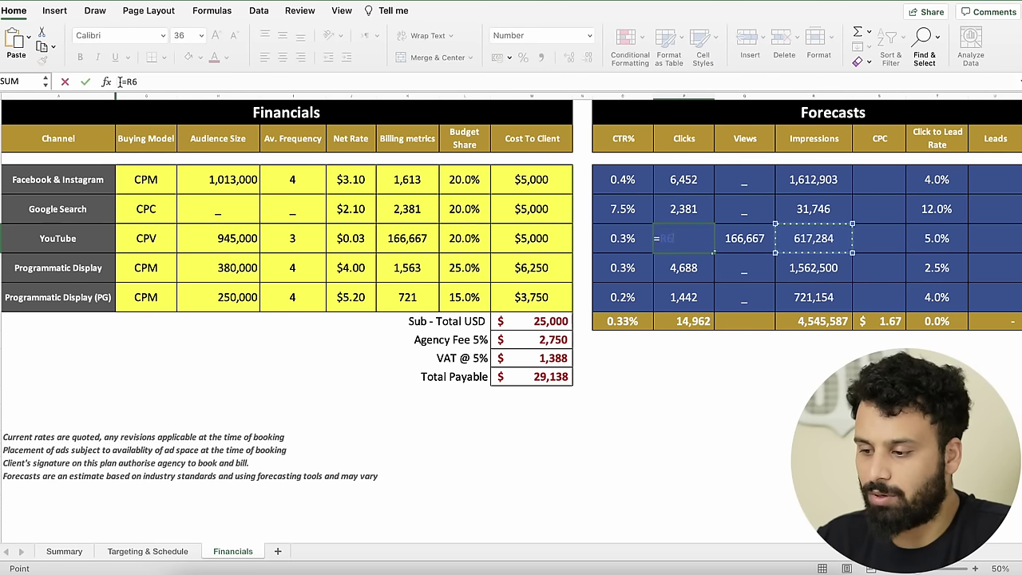
key(Left)
key(Right)
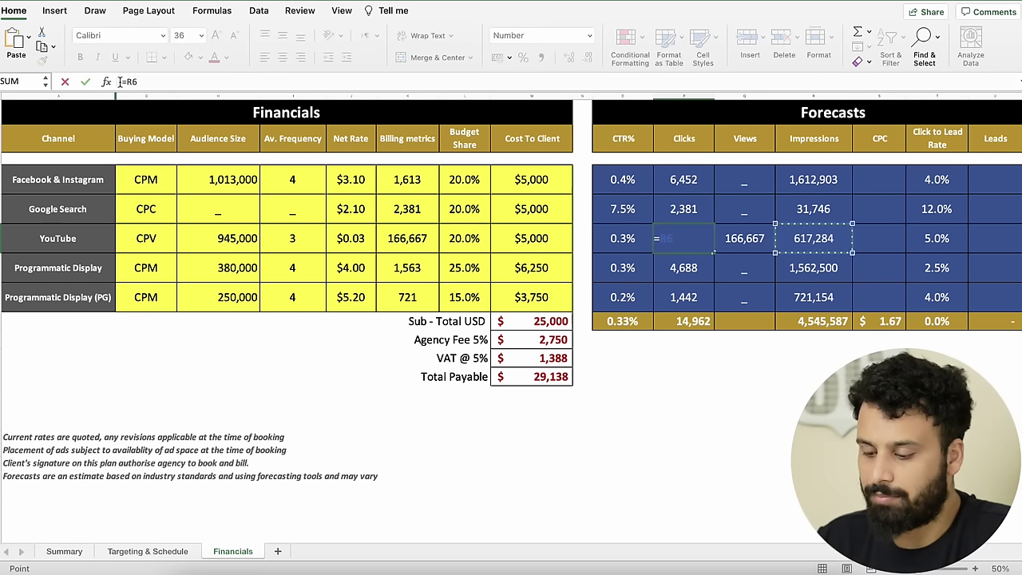
text(*)
key(Left)
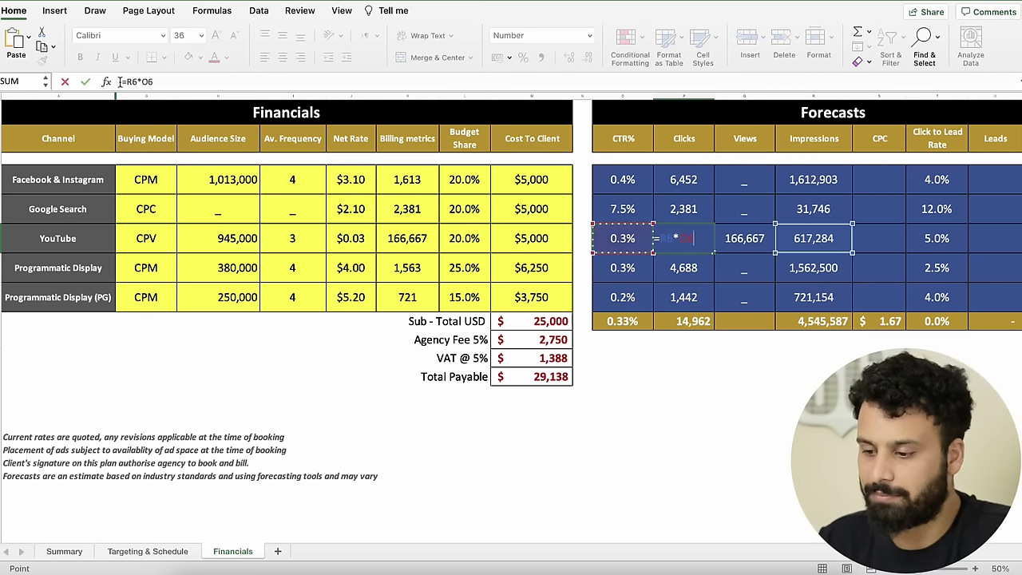
key(Return)
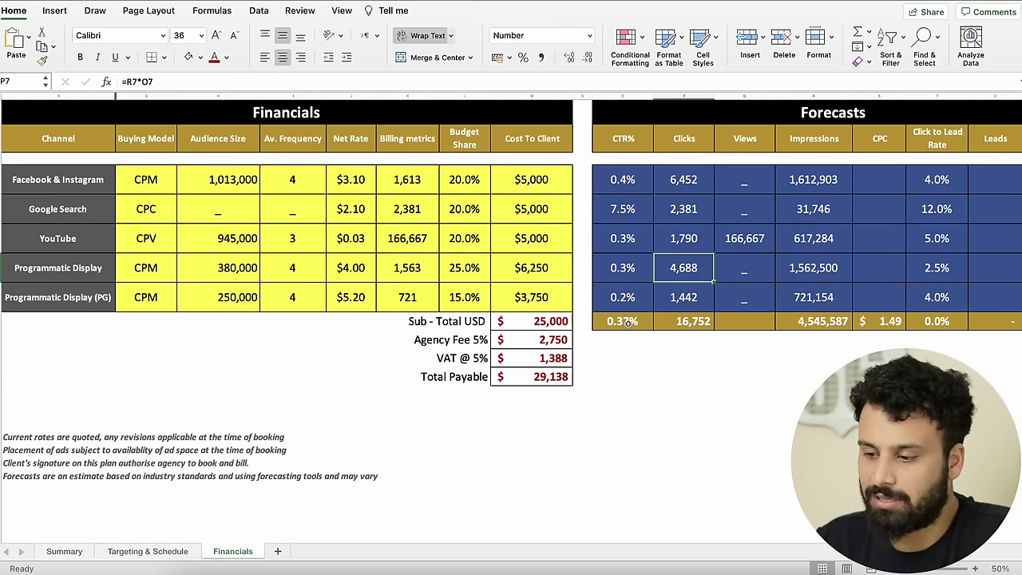
Step: Calculate the Facebook & Instagram CPC forecast by dividing its Cost To Client by its Clicks with =M4/P4
click(744, 423)
scroll(765, 267, right, 3)
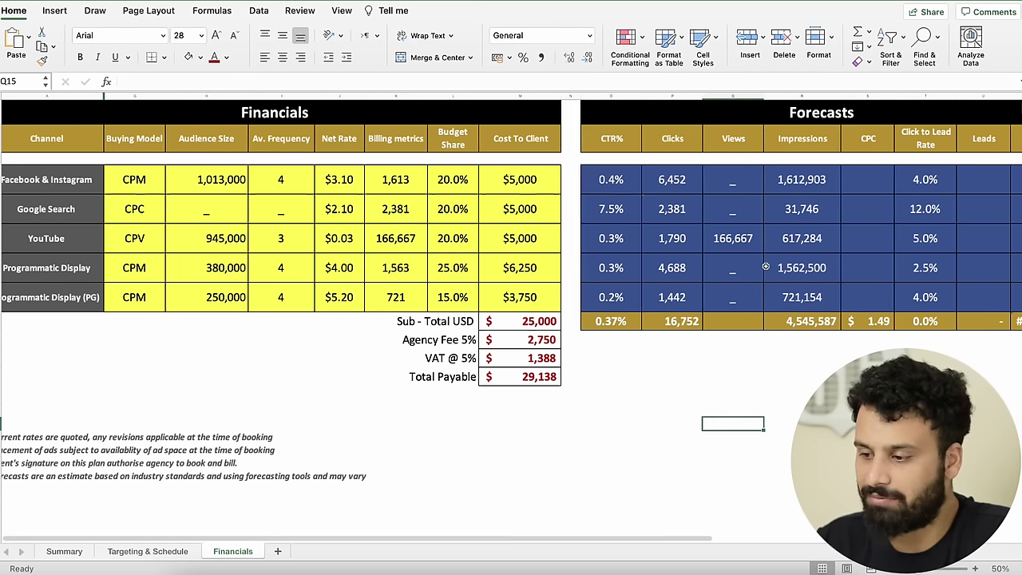
scroll(765, 267, right, 1)
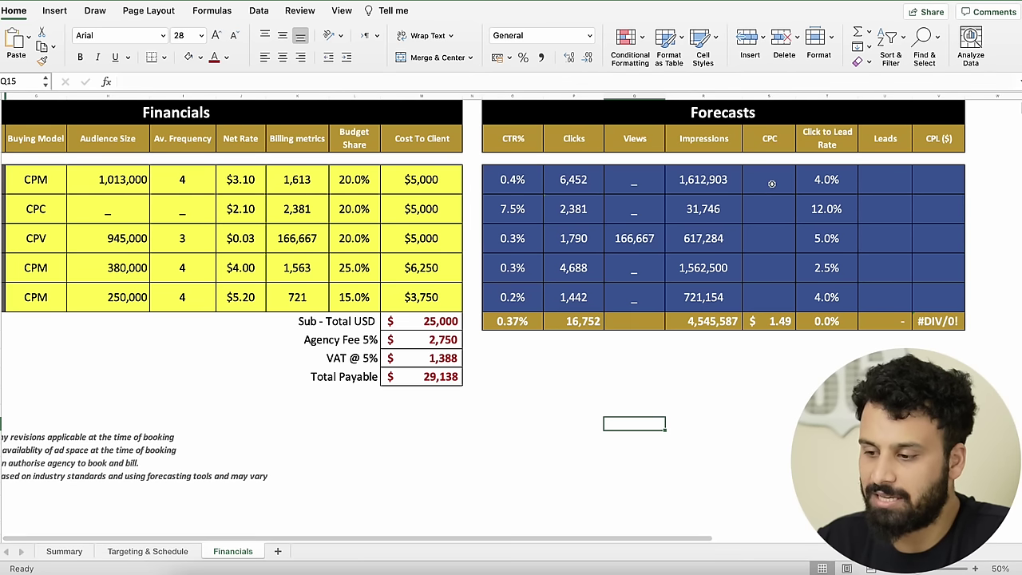
click(769, 182)
text(=)
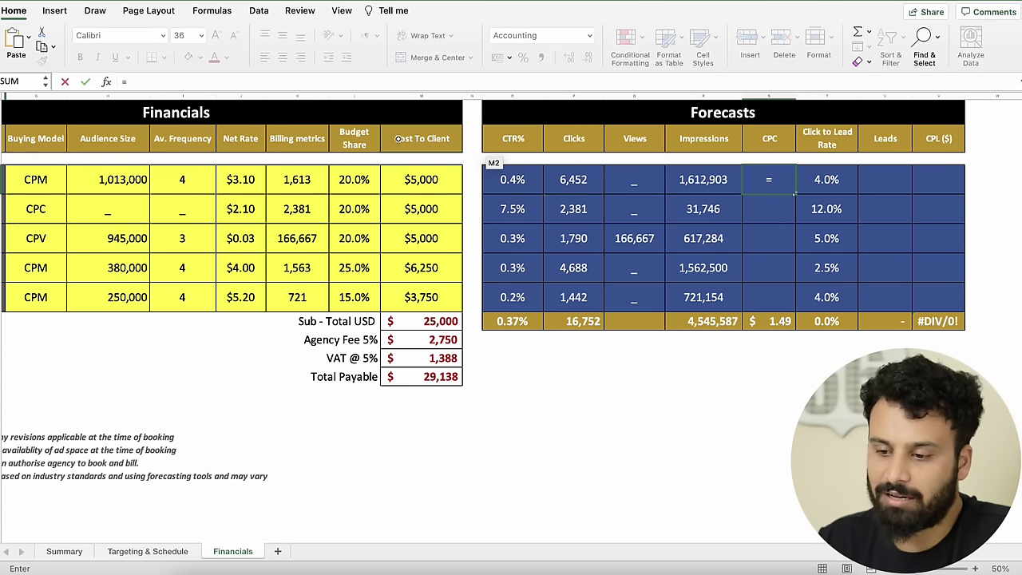
click(411, 180)
text(/)
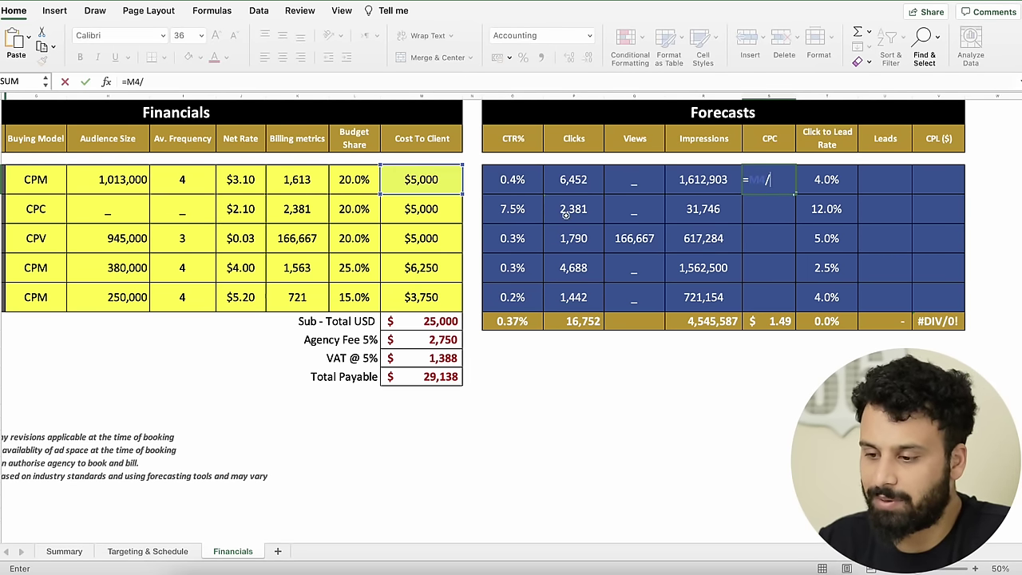
click(580, 179)
key(Return)
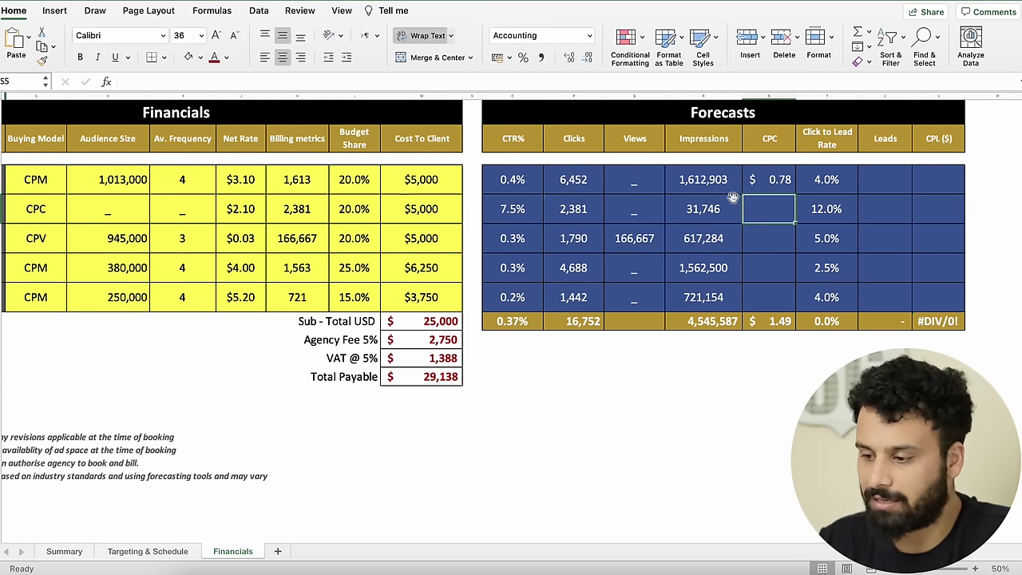
Step: Fill the Facebook & Instagram CPC formula down to the other four channels through Programmatic Display (PG)
click(770, 180)
drag(796, 193, 787, 306)
click(770, 395)
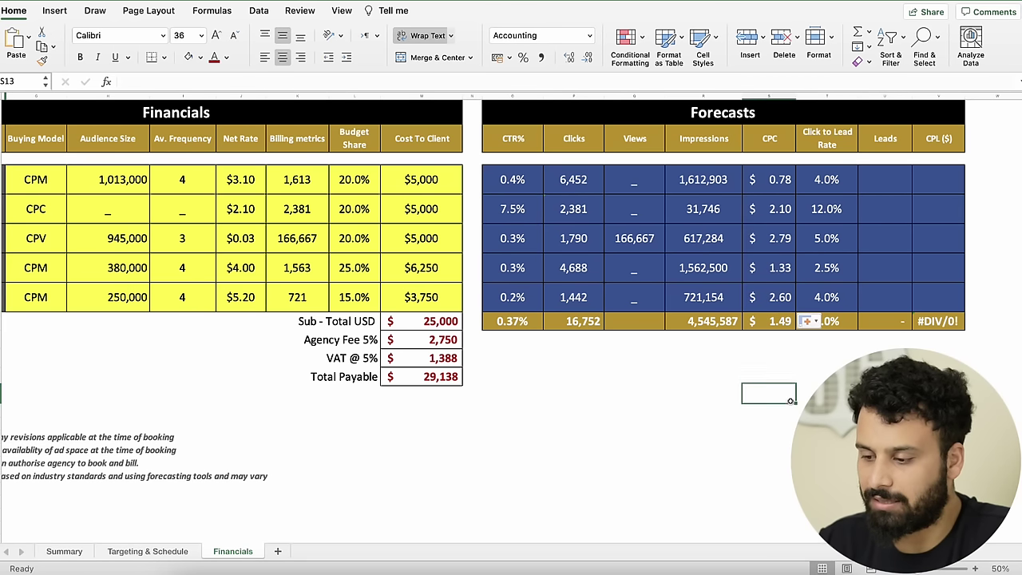
Step: Calculate the Facebook & Instagram Leads forecast by multiplying its Clicks by its Click to Lead Rate with =P4*T4
scroll(879, 302, right, 3)
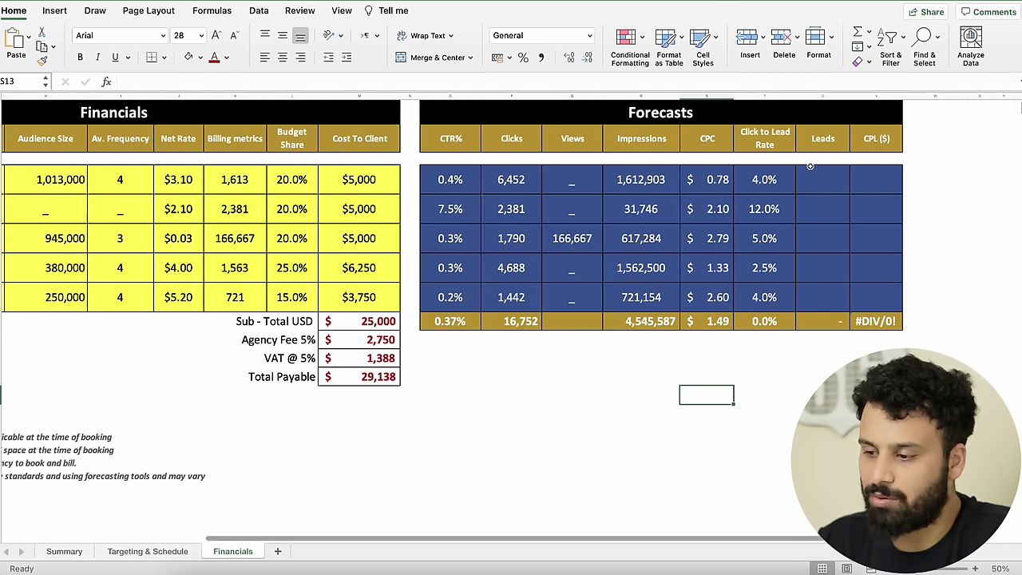
click(830, 181)
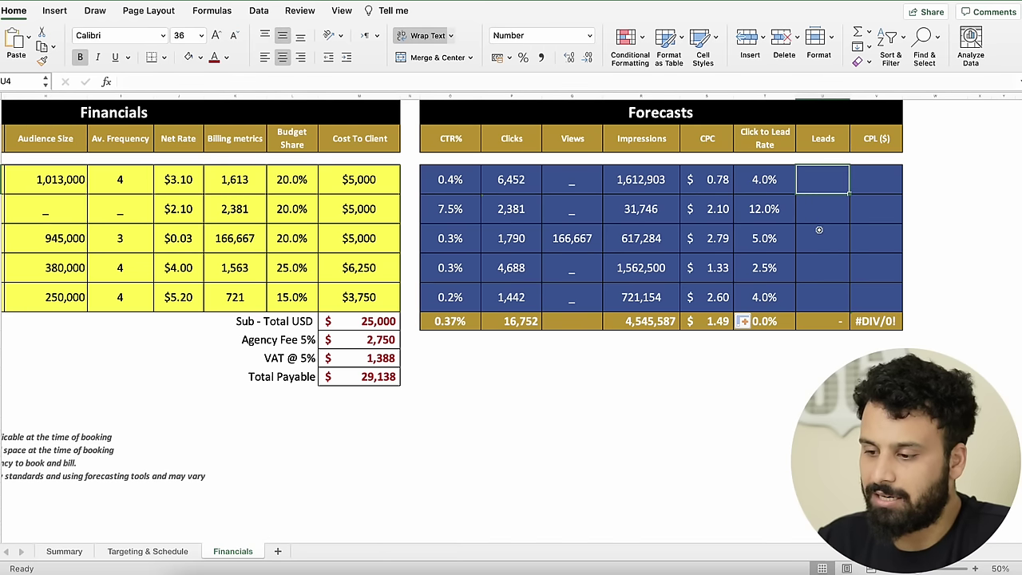
text(=)
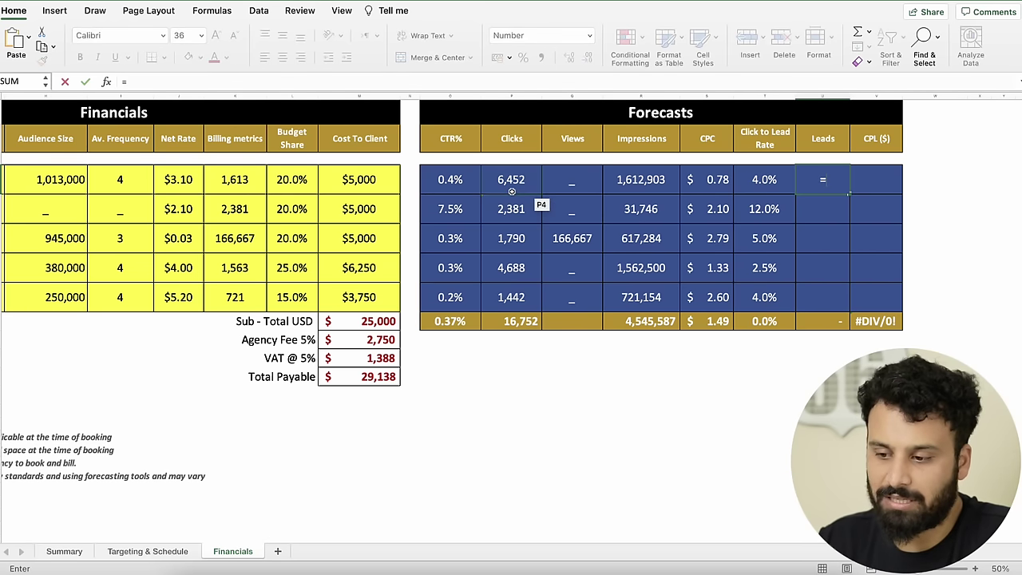
click(512, 183)
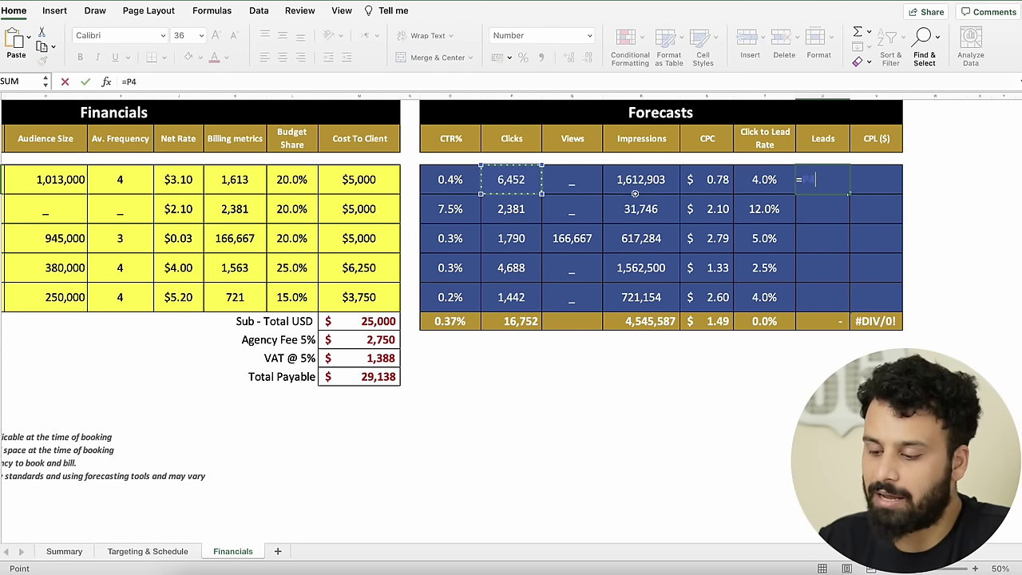
text(*)
click(765, 180)
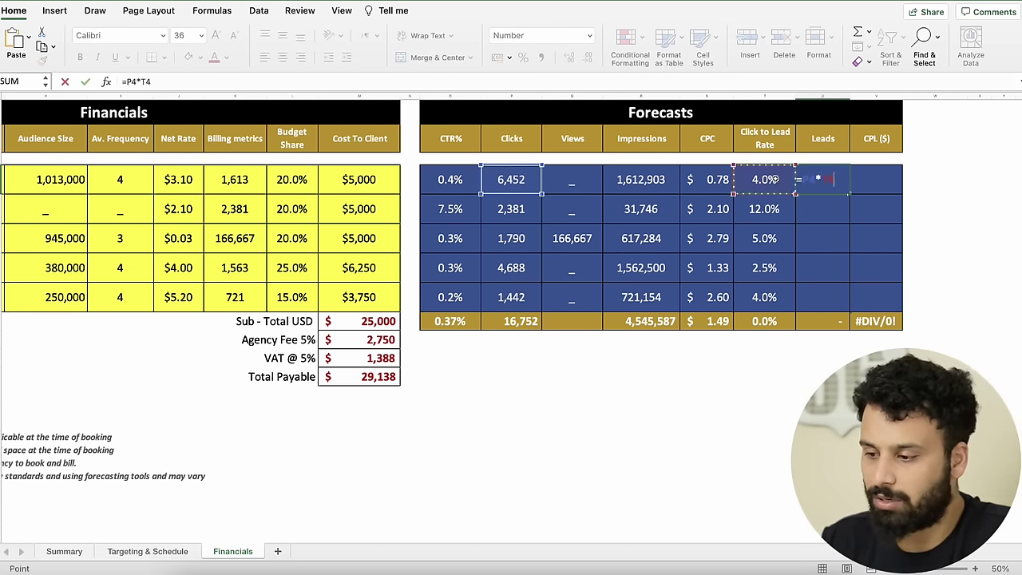
key(Return)
Step: Fill the Facebook & Instagram Leads formula down to the remaining channels through Programmatic Display (PG)
click(845, 188)
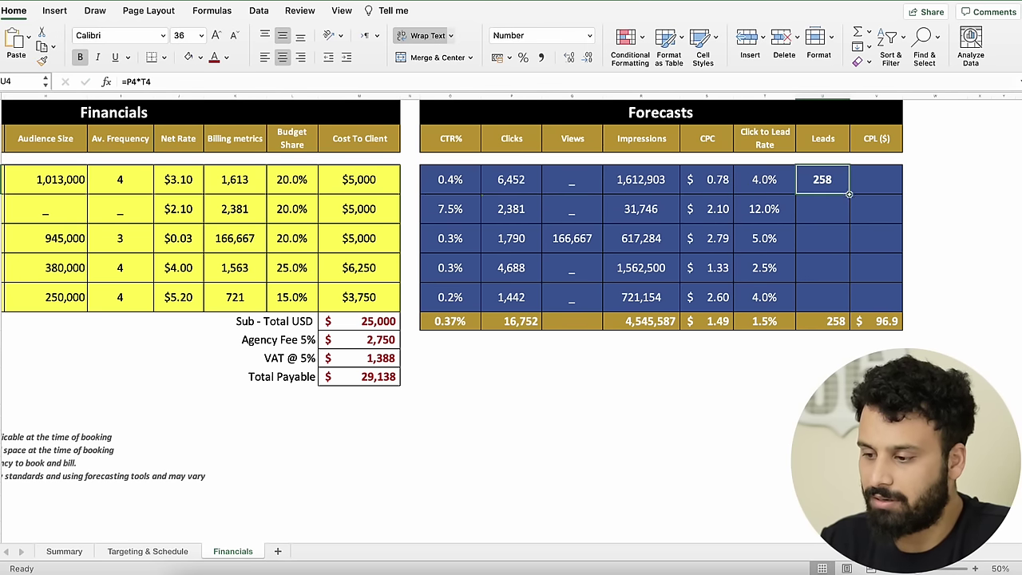
drag(848, 197, 846, 310)
click(839, 365)
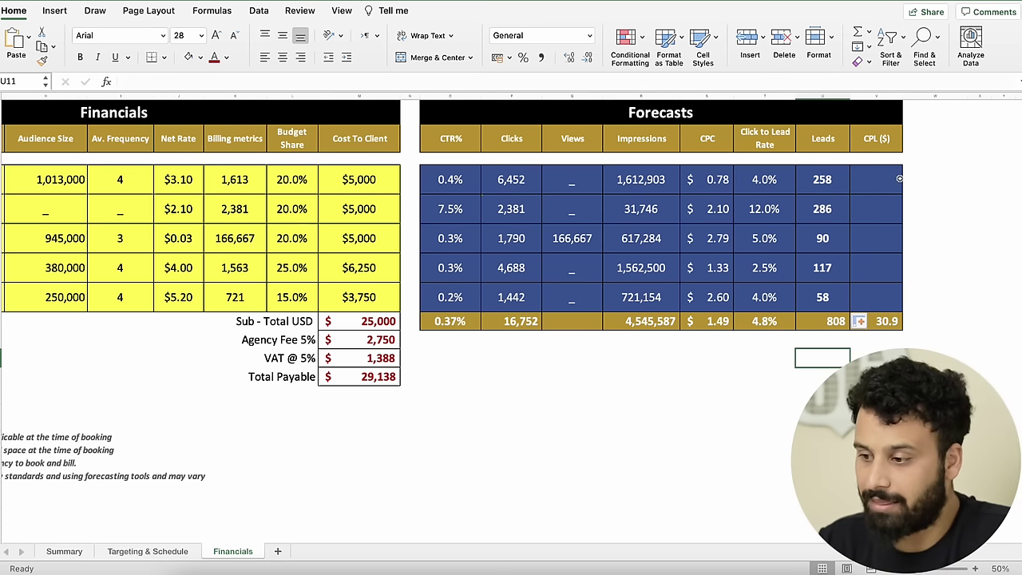
Step: Calculate the Facebook & Instagram CPL ($) by dividing its Cost To Client by its Leads with =M4/U4
click(880, 179)
text(=)
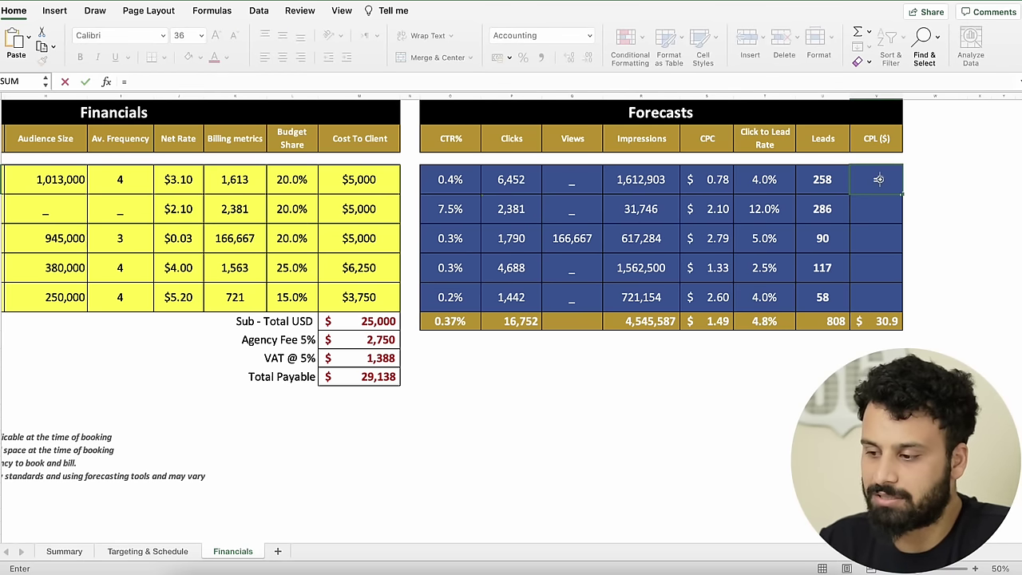
click(338, 172)
text(/)
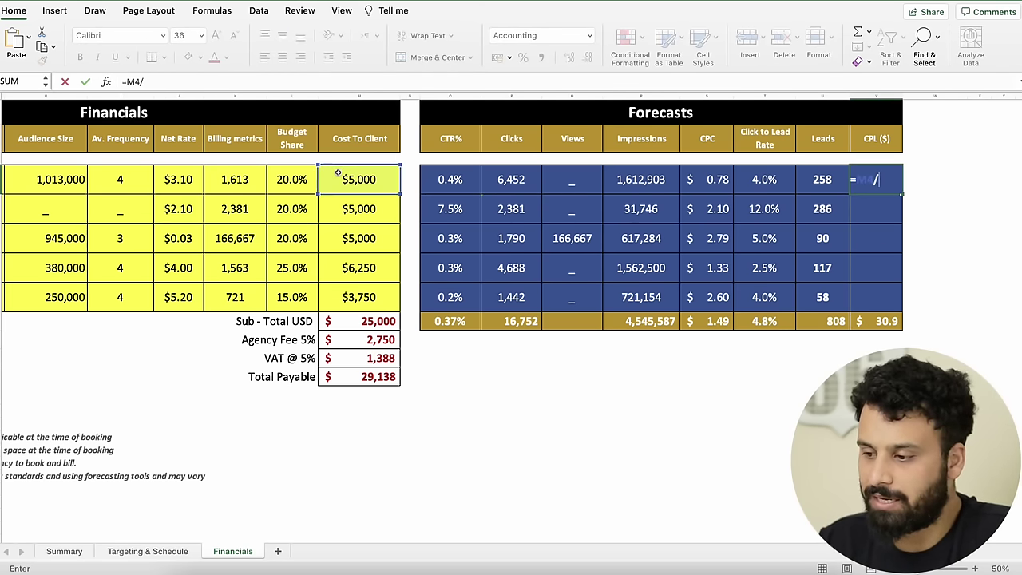
click(802, 174)
key(Return)
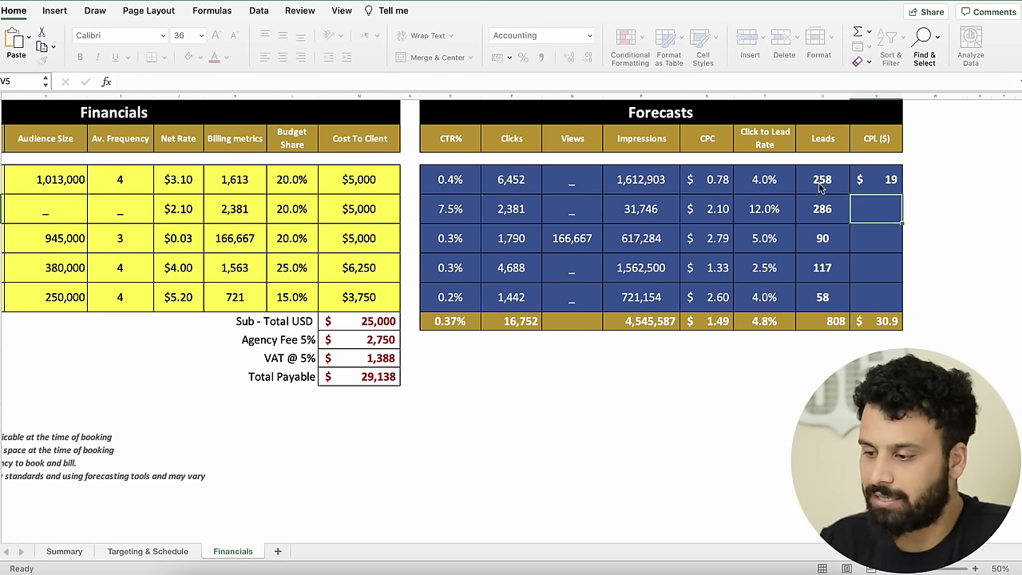
Step: Fill the Facebook & Instagram CPL ($) formula down to the remaining channels through Programmatic Display (PG)
click(901, 178)
drag(902, 192, 902, 212)
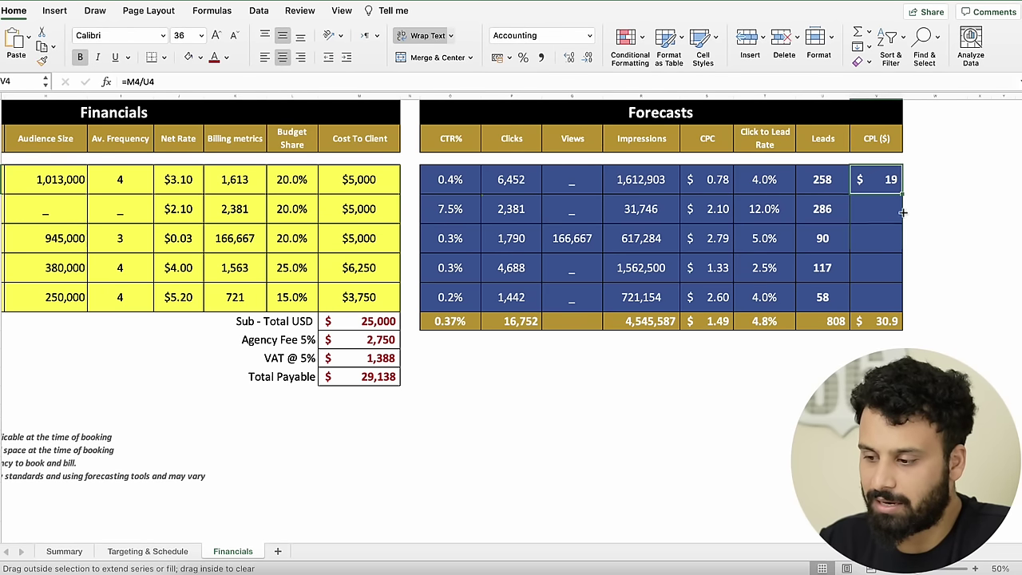
drag(893, 314, 893, 311)
click(895, 345)
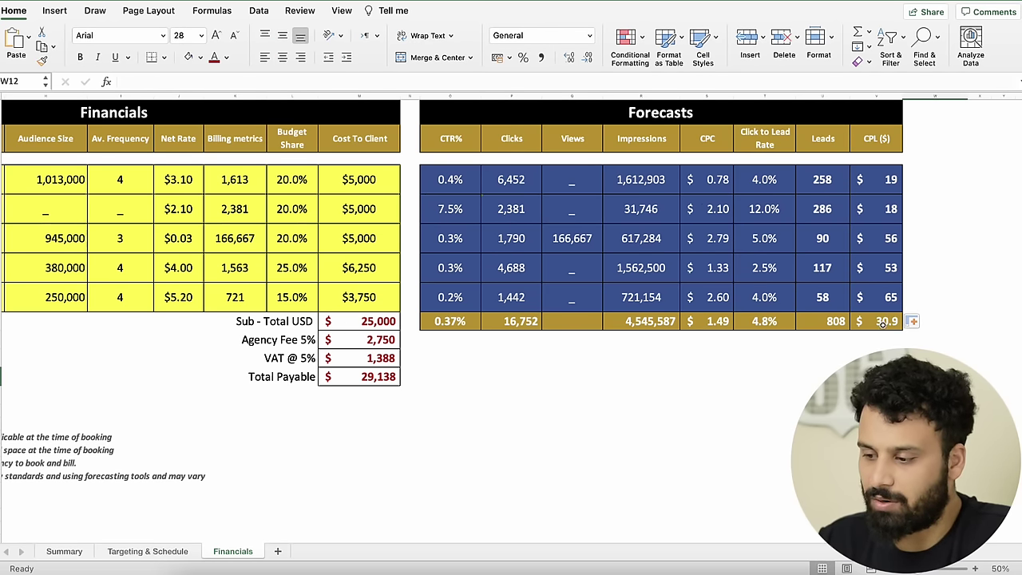
Step: Calculate the overall CTR% in the Forecasts totals row by dividing total Clicks by total Impressions with =P9/R9
click(883, 322)
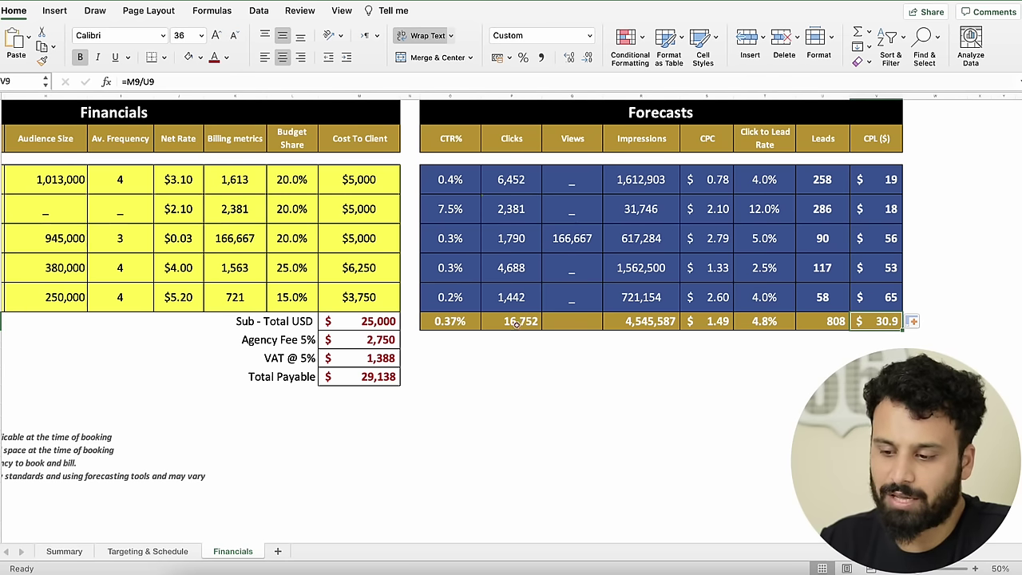
click(461, 319)
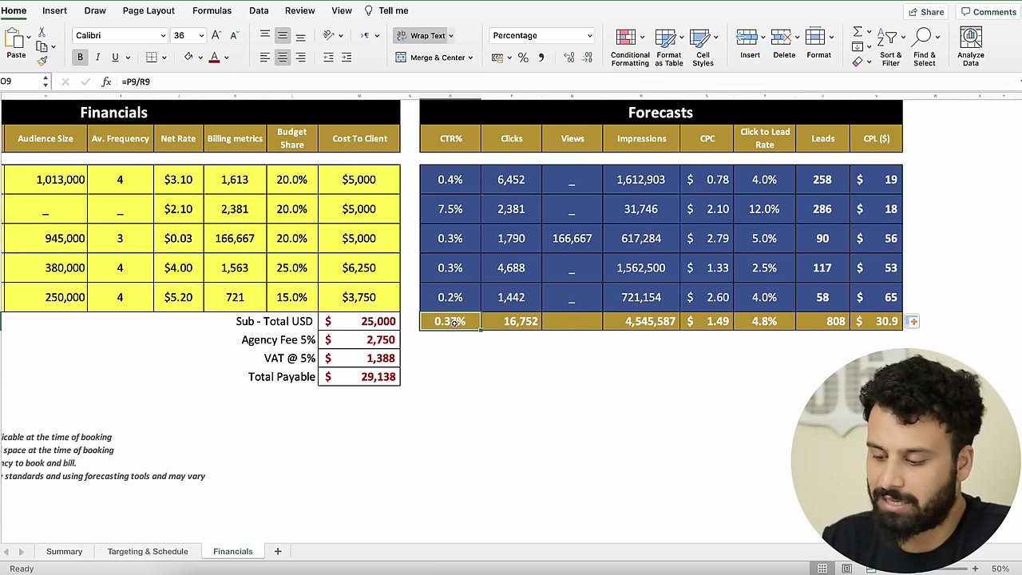
text(=)
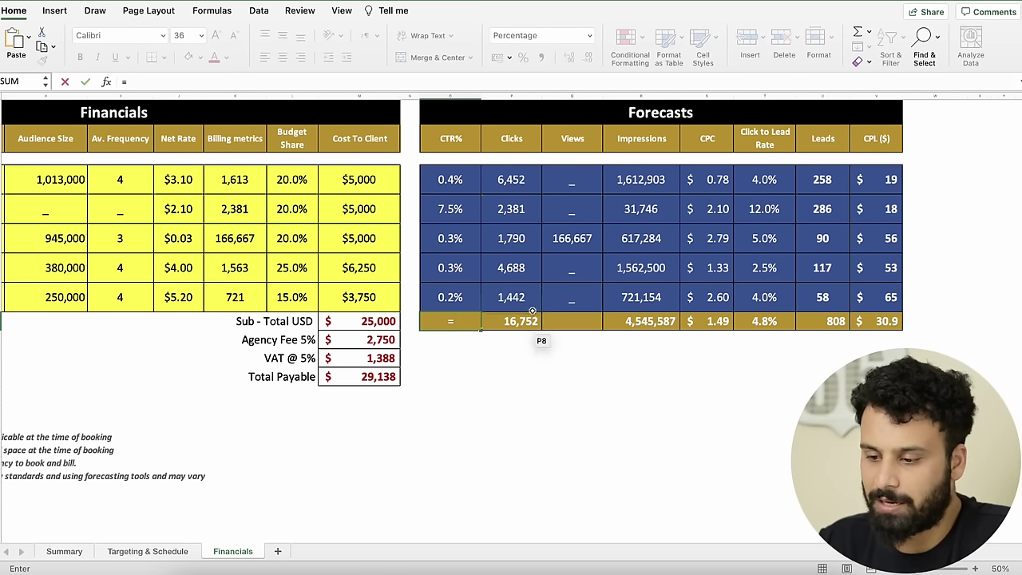
click(527, 320)
text(/)
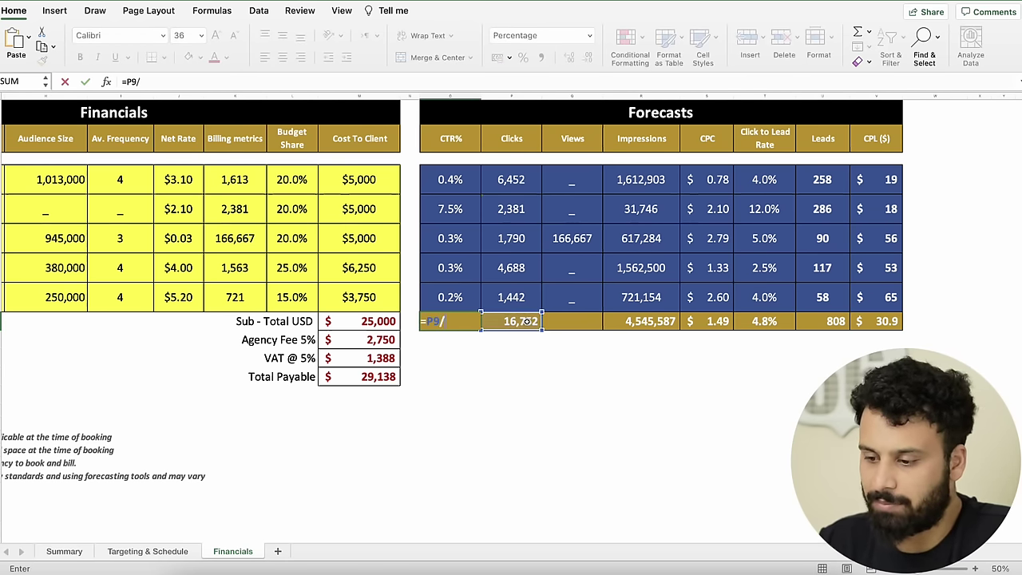
click(660, 320)
key(Return)
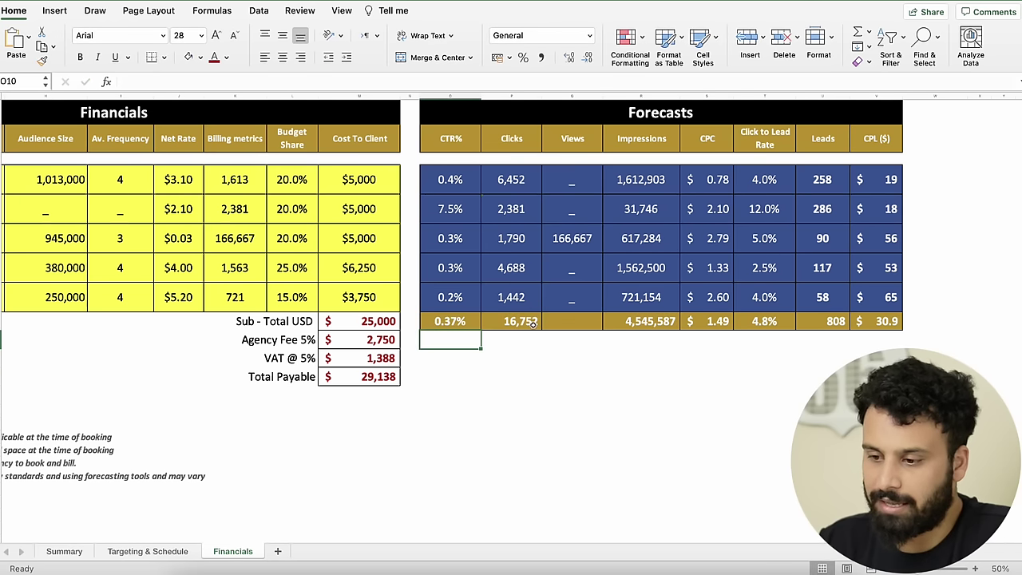
Step: Total the Clicks forecasts of all five channels in the totals row with =SUM(P4:P8)
click(533, 323)
text(=sum)
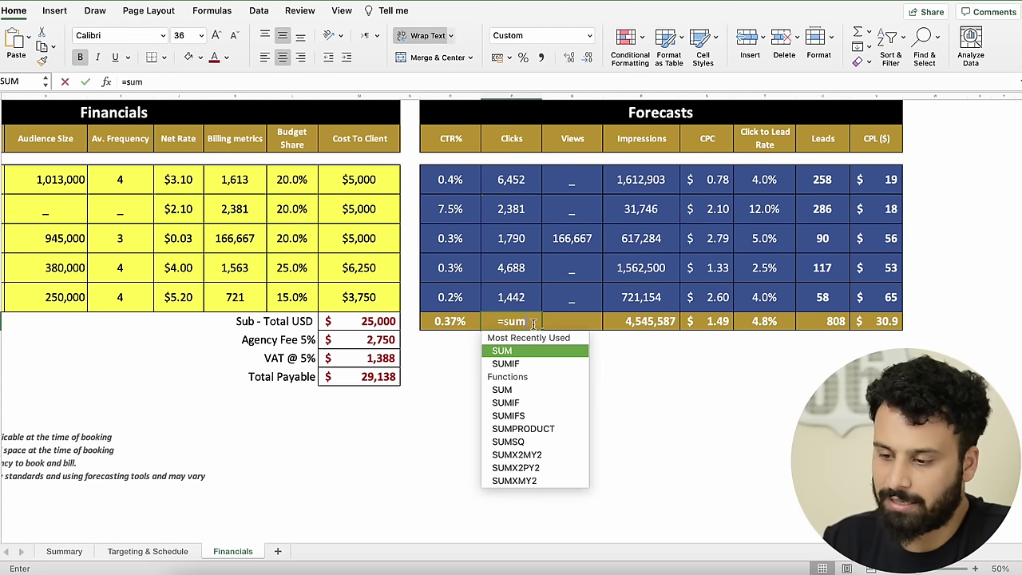
key(Tab)
drag(513, 180, 522, 326)
key(Return)
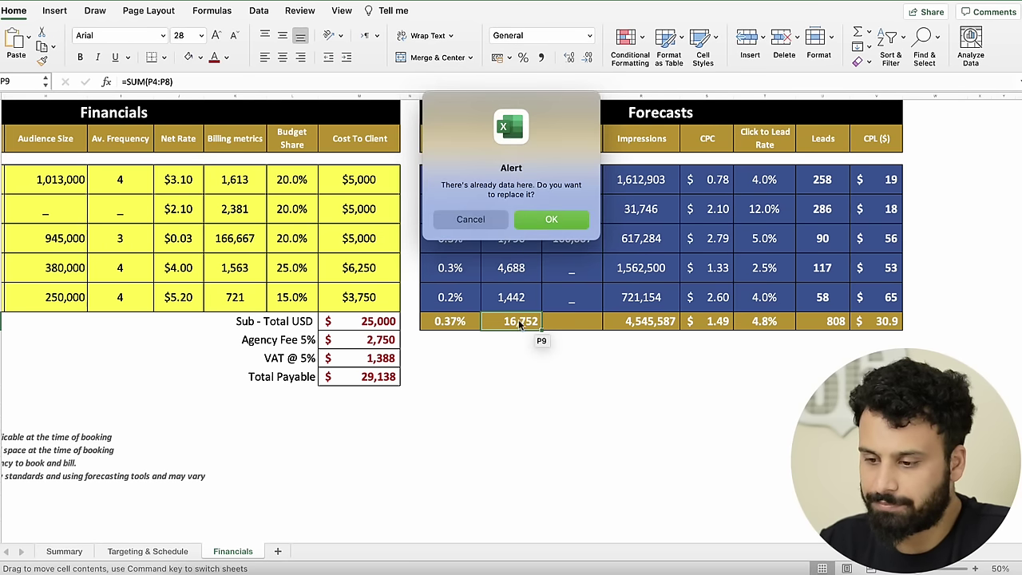
click(471, 219)
Step: Copy the Clicks total formula to the Views and Impressions cells of the totals row
key(super+c)
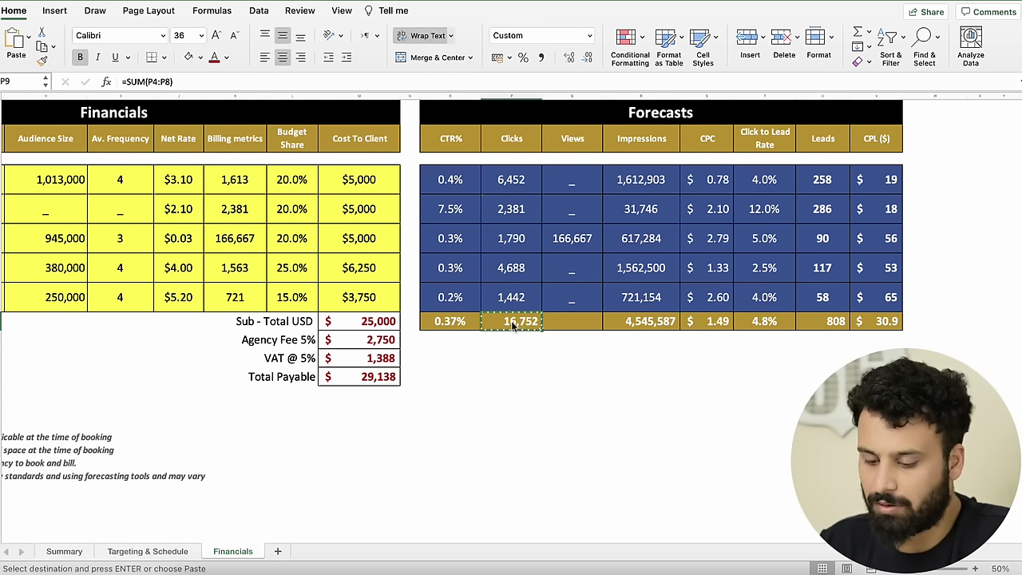
key(Right)
key(super+v)
key(Right)
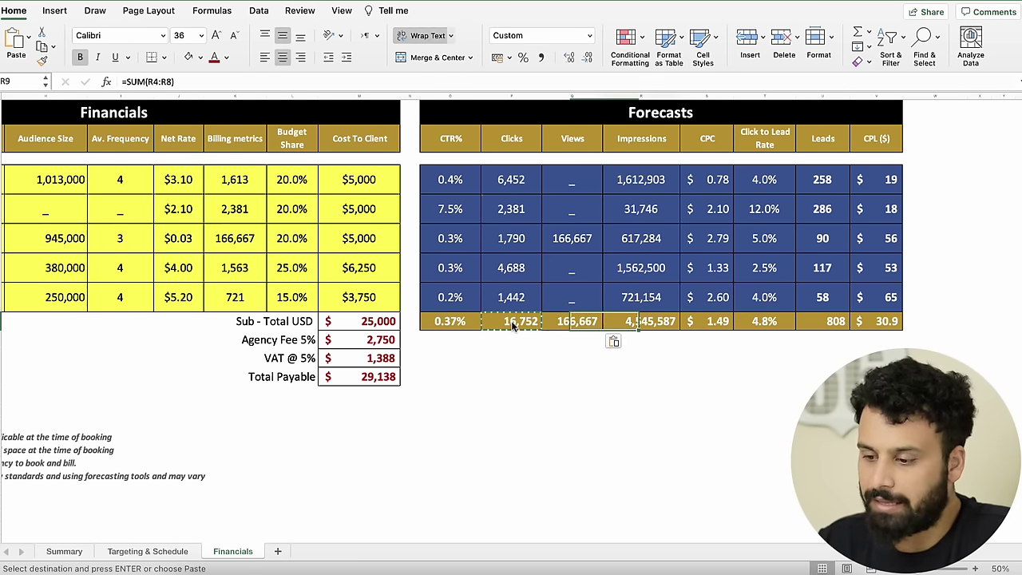
key(super+v)
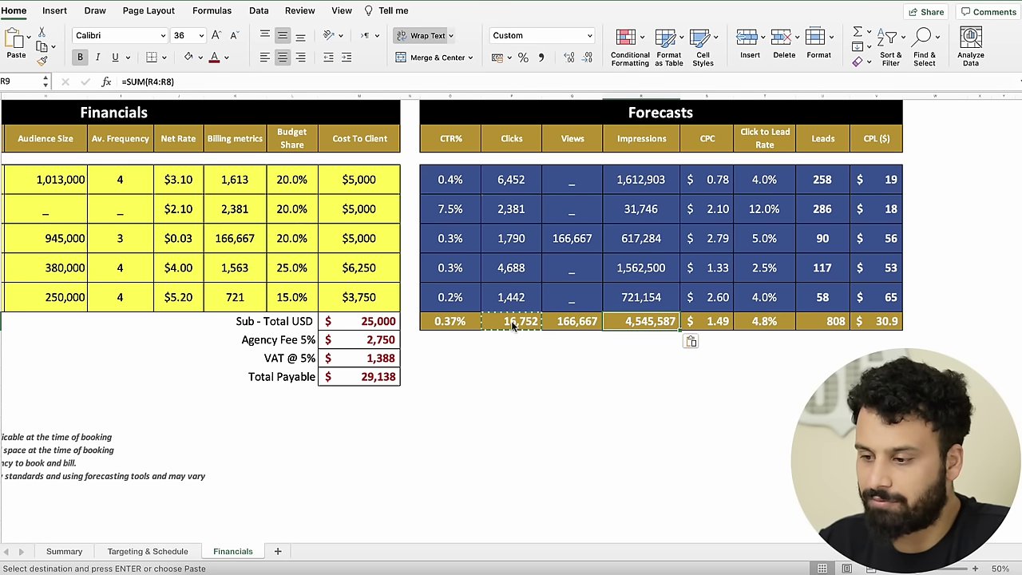
Step: Calculate the overall CPC in the totals row by dividing the Sub-Total USD by total Clicks with =M9/P9
key(Right)
text(=)
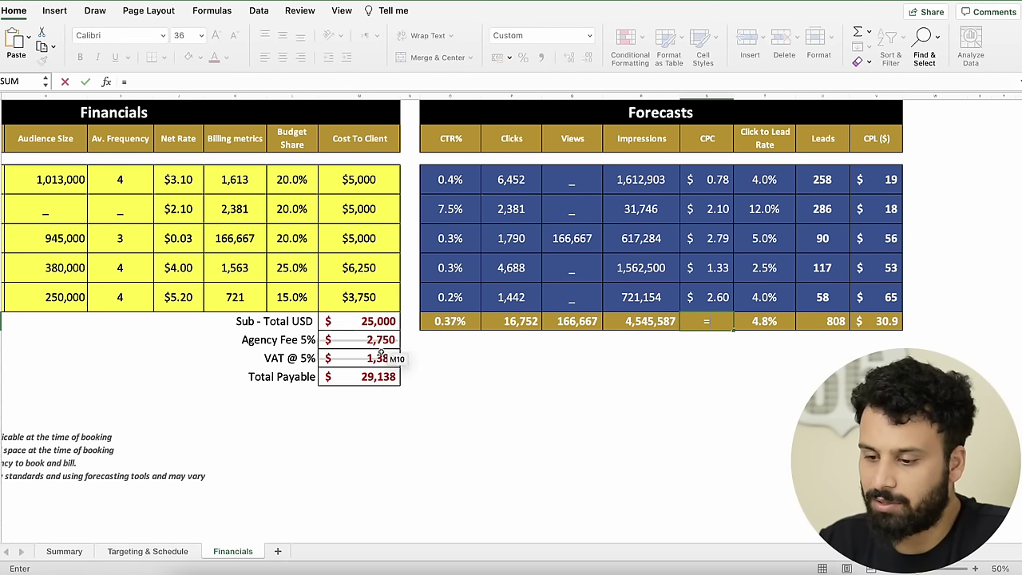
click(378, 321)
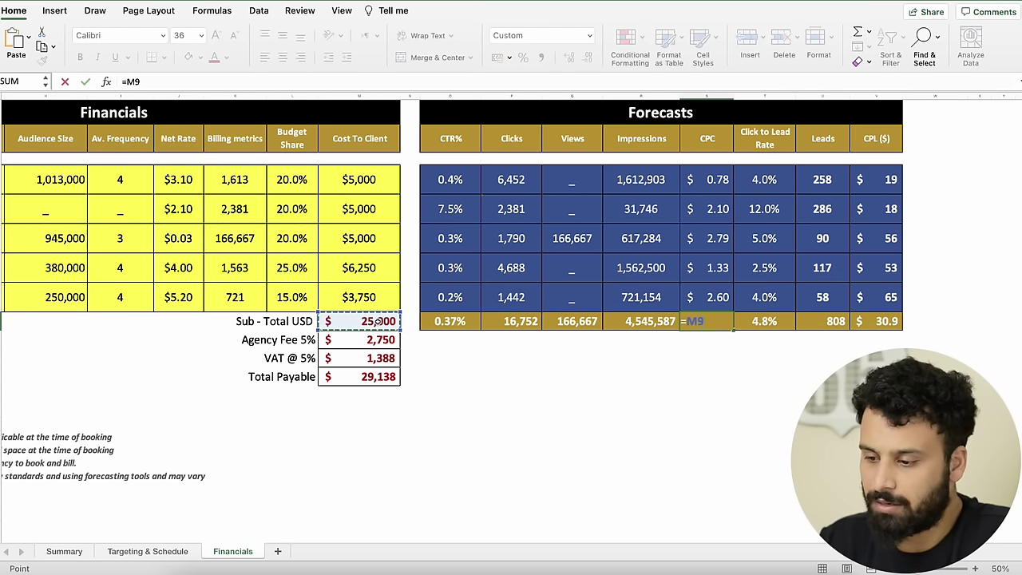
text(/)
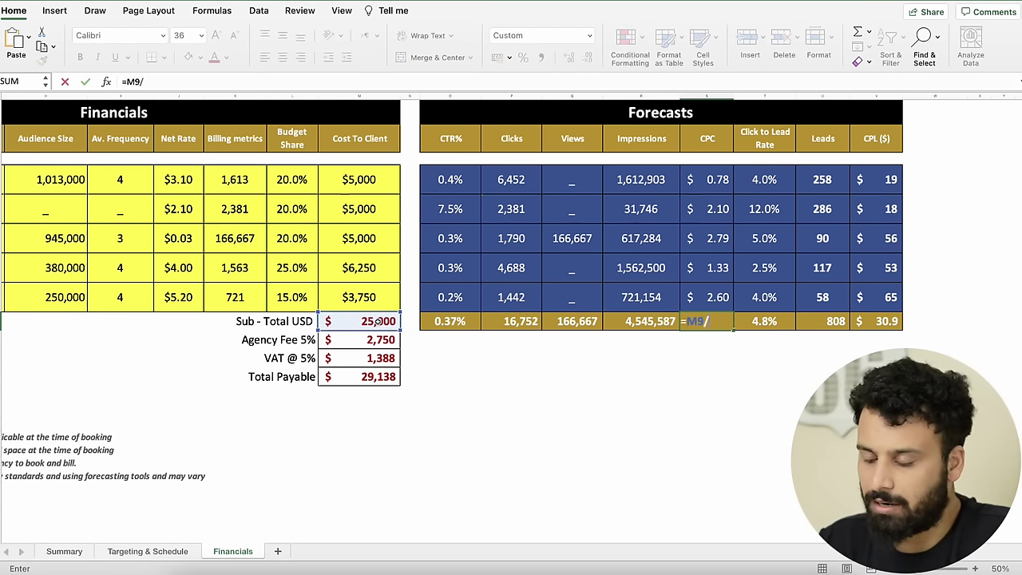
click(520, 322)
key(Return)
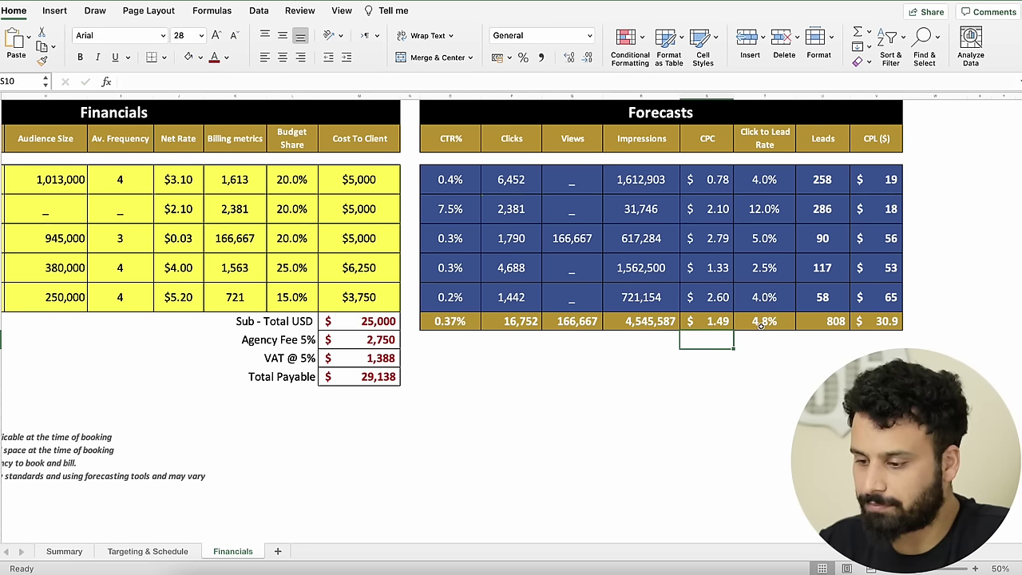
Step: Copy the Impressions total formula to the Leads cell of the totals row
click(823, 321)
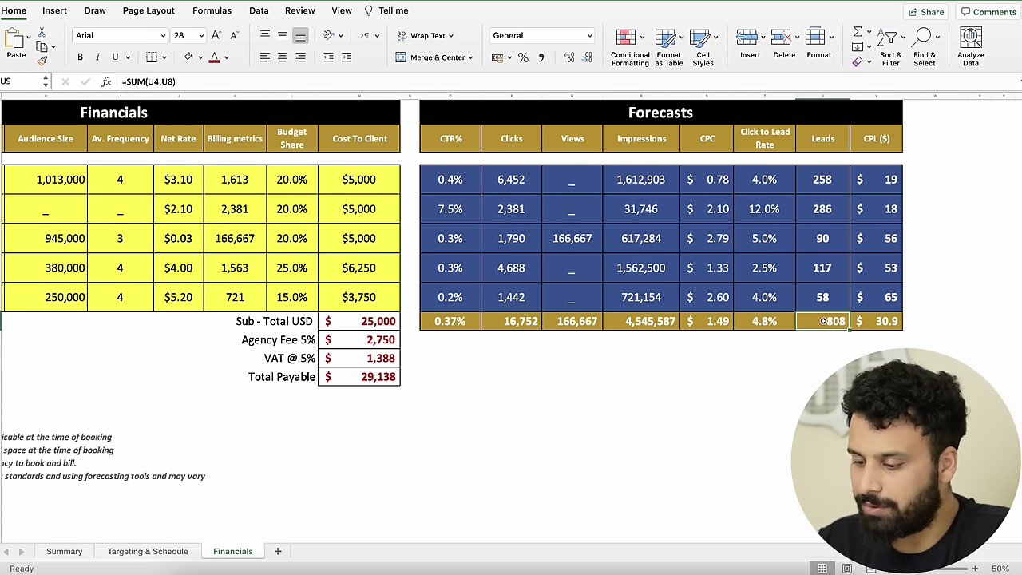
key(Left)
key(Left)
key(Left)
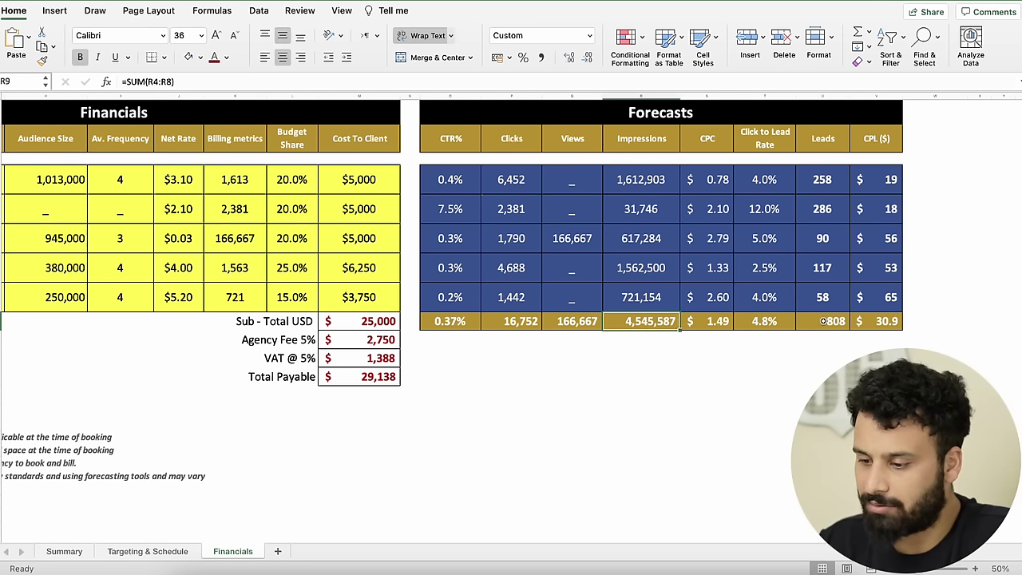
key(ctrl+c)
key(Right)
key(Right)
key(Right)
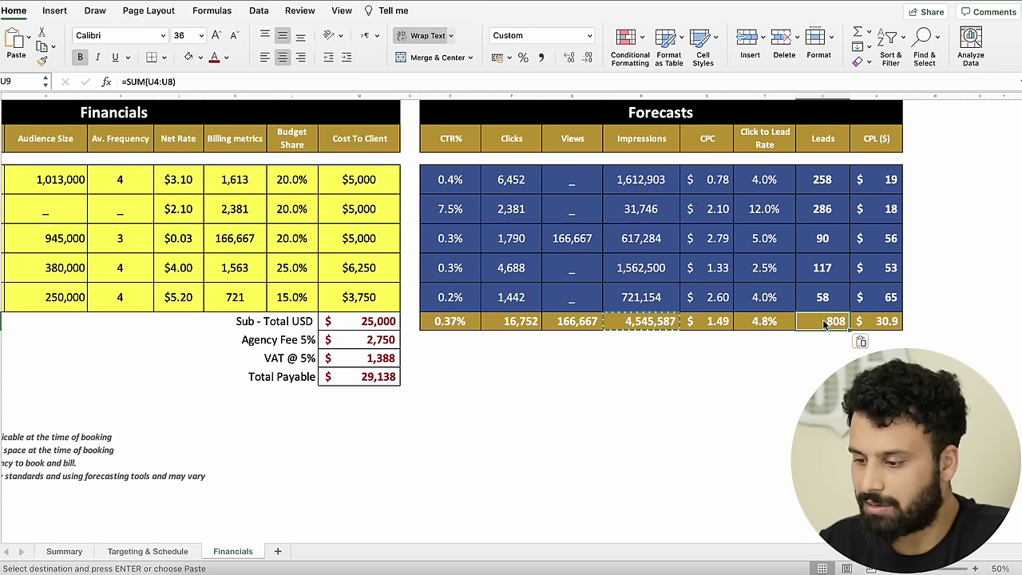
Step: Calculate the overall CPL in the totals row by dividing the Sub-Total USD by total Leads with =M9/U9
key(Right)
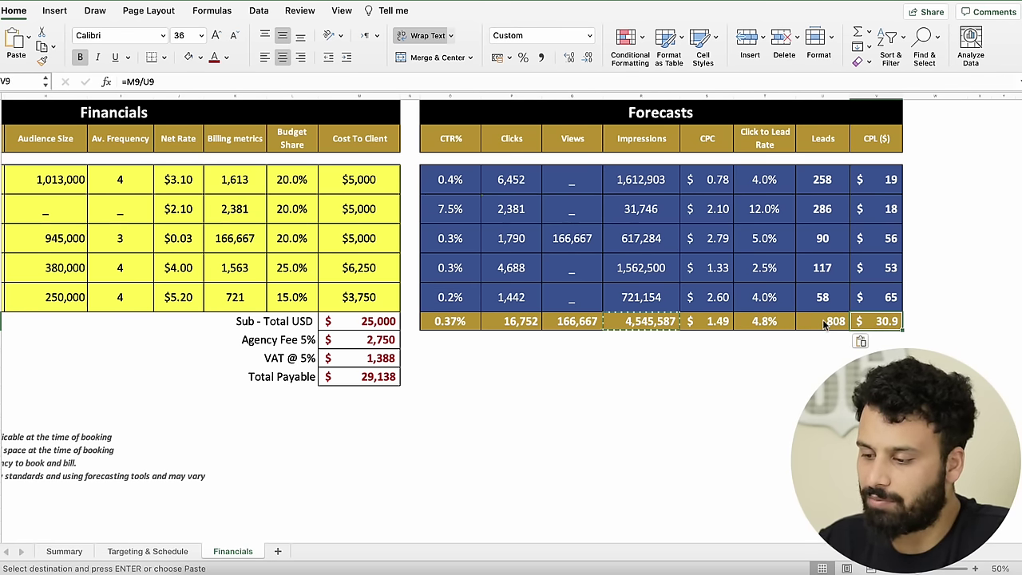
text(=)
click(361, 319)
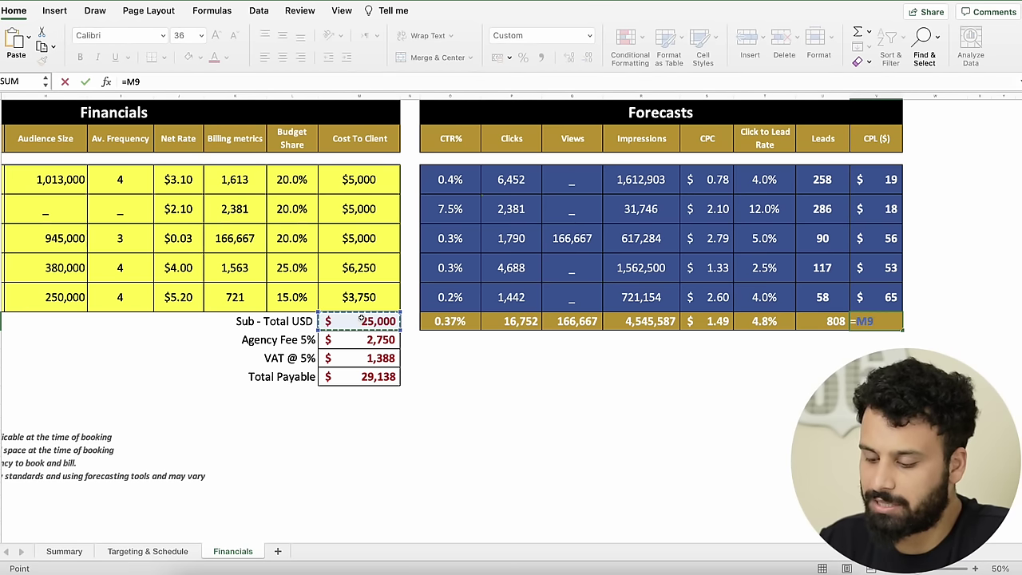
text(/)
click(833, 320)
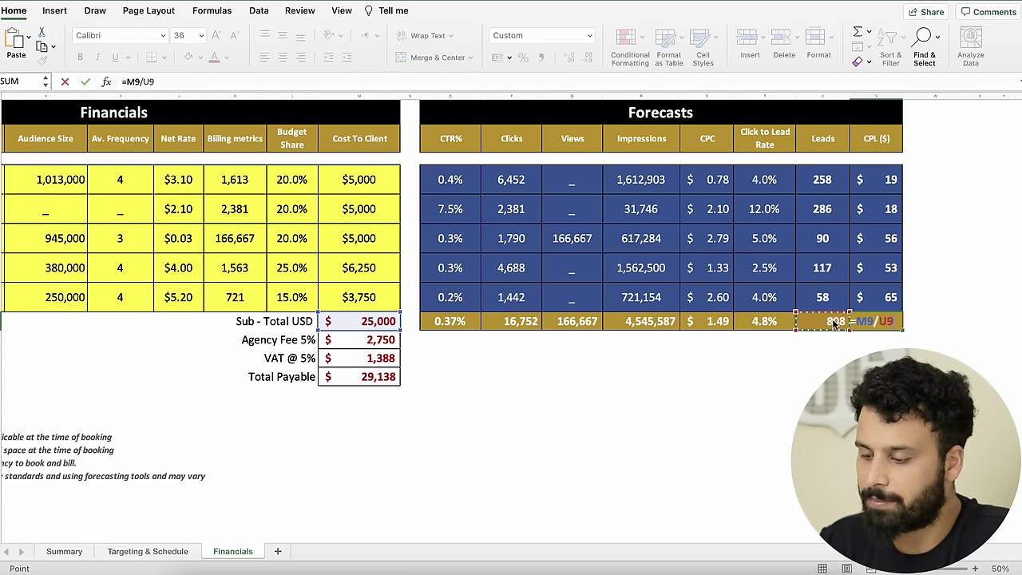
key(Return)
Step: Review the completed Financials sheet, then the Summary sheet's costs, allocations, estimated leads and CPL per channel
click(617, 439)
scroll(617, 438, left, 5)
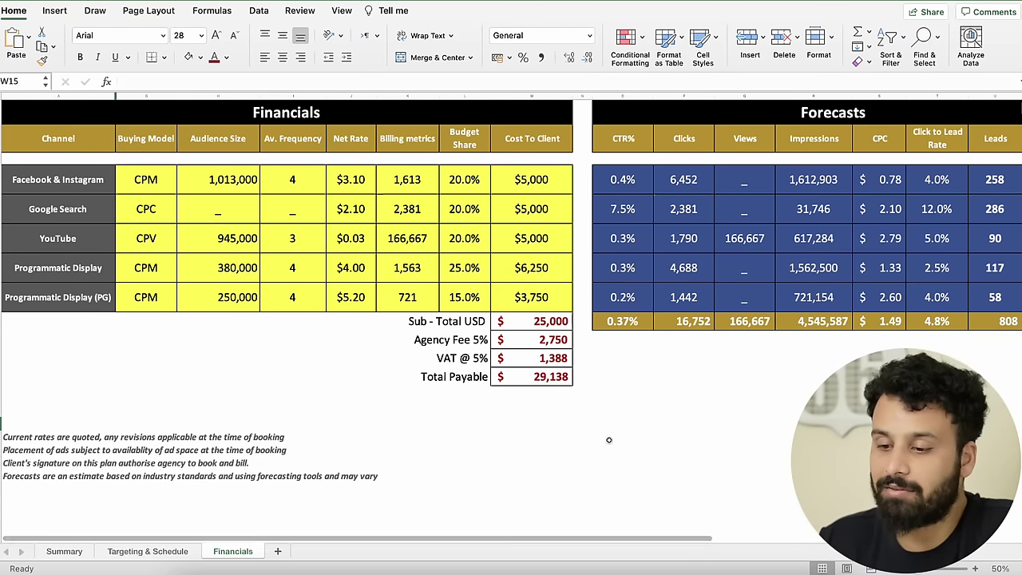
click(158, 553)
click(66, 552)
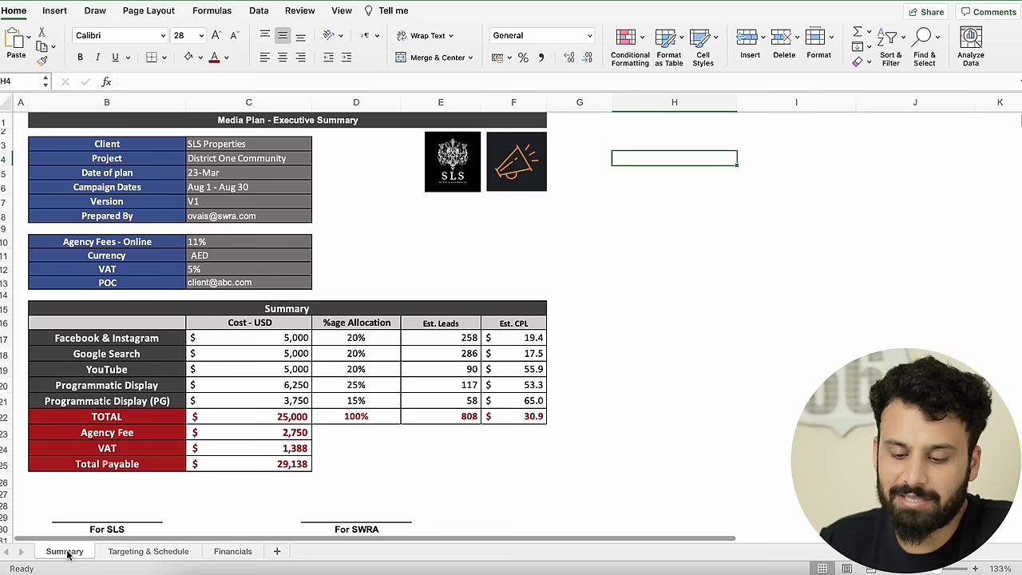
scroll(403, 350, down, 1)
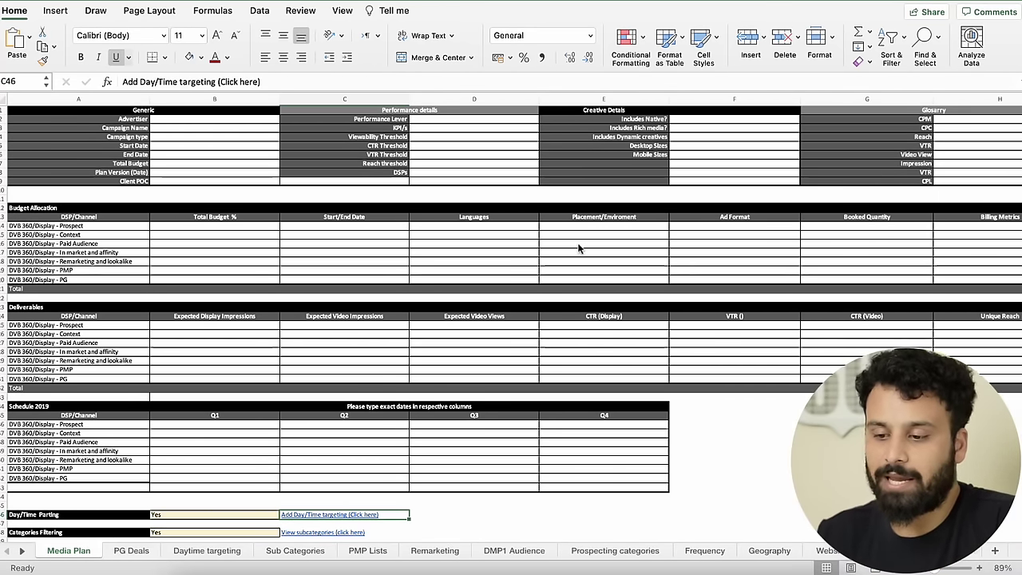
Step: Examine the blank programmatic media plan template's Generic, Performance details, Creative Details and Glossary sections
scroll(443, 292, down, 5)
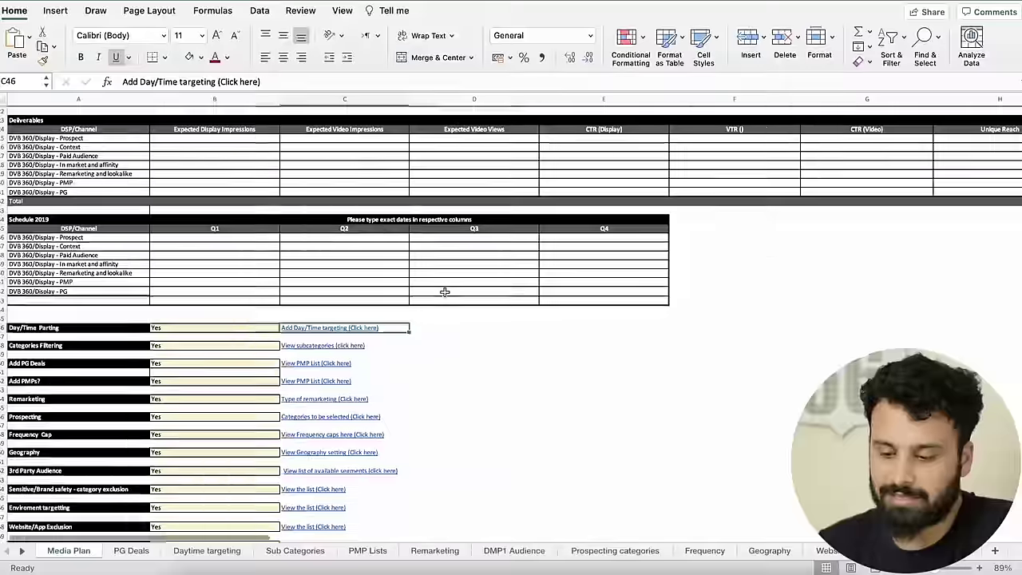
scroll(437, 293, up, 5)
scroll(438, 293, up, 5)
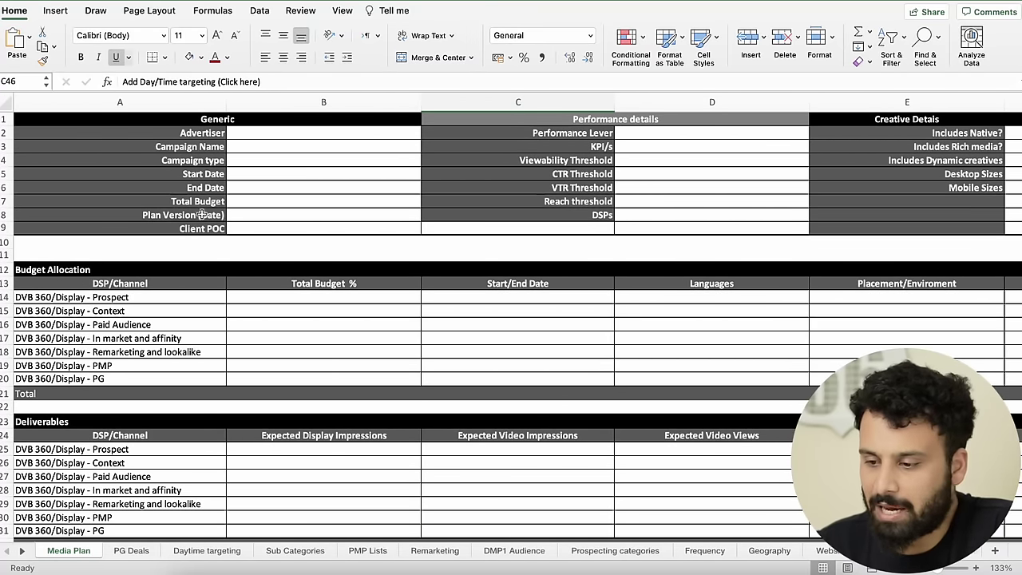
scroll(609, 168, right, 10)
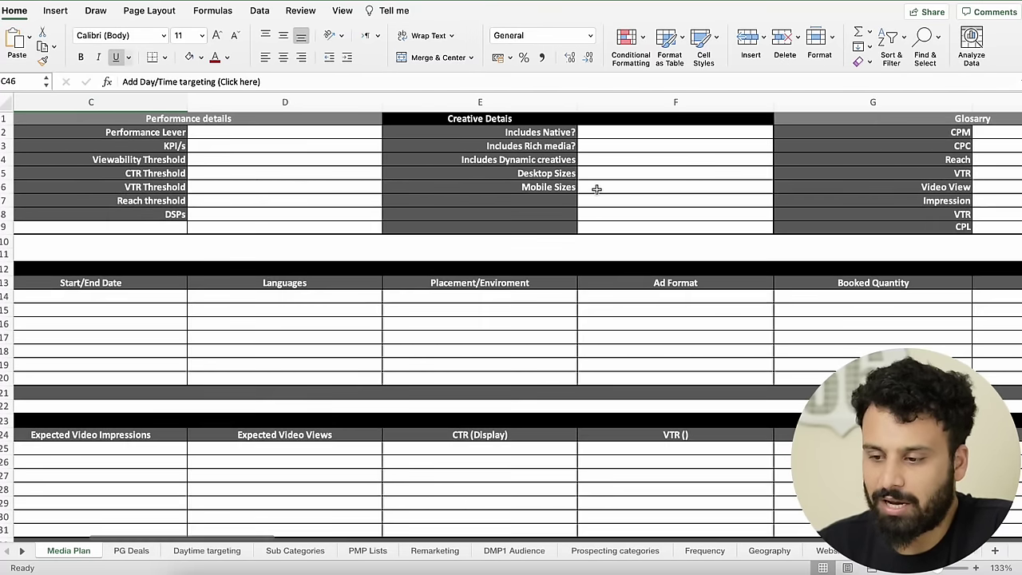
scroll(597, 189, right, 1)
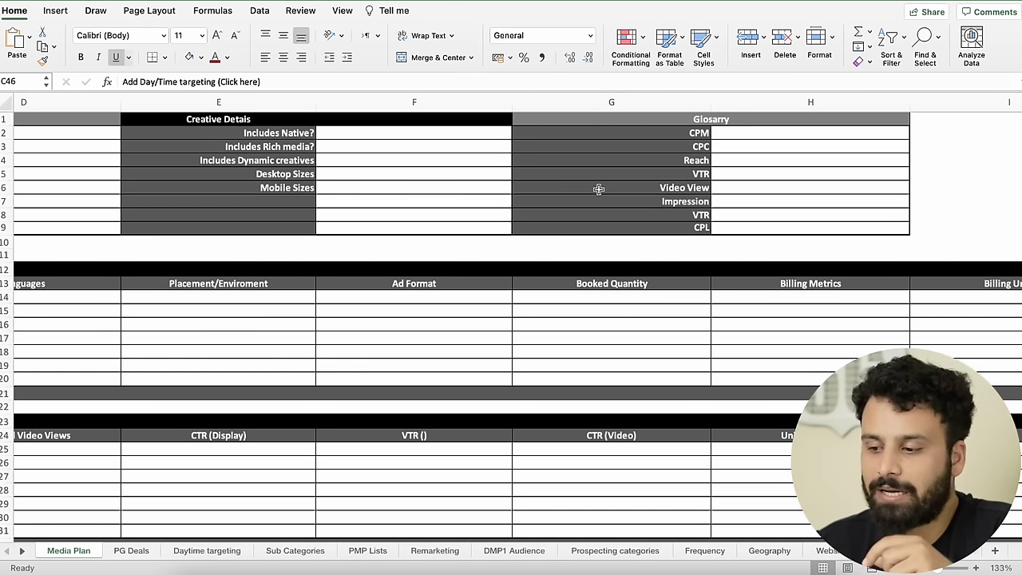
scroll(684, 210, left, 10)
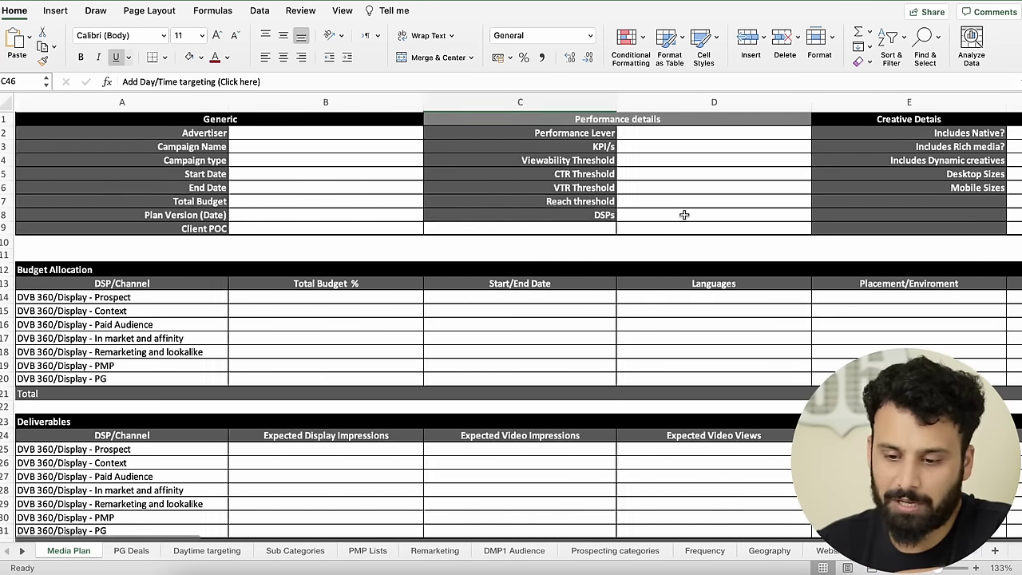
Step: Examine the Budget Allocation table's DSP/Channel rows and its columns from Total Budget % through Total Cost
scroll(270, 390, down, 3)
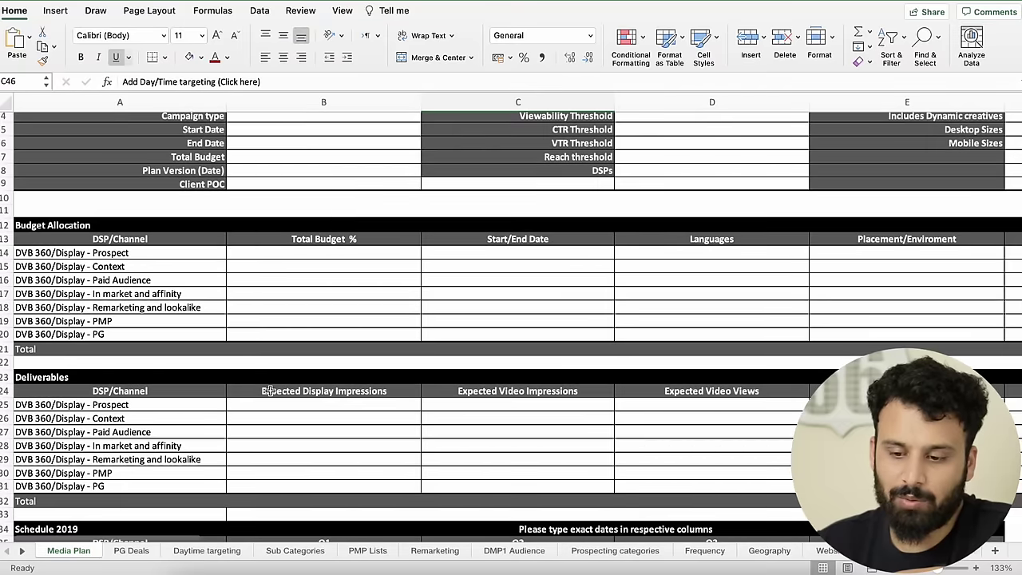
click(141, 251)
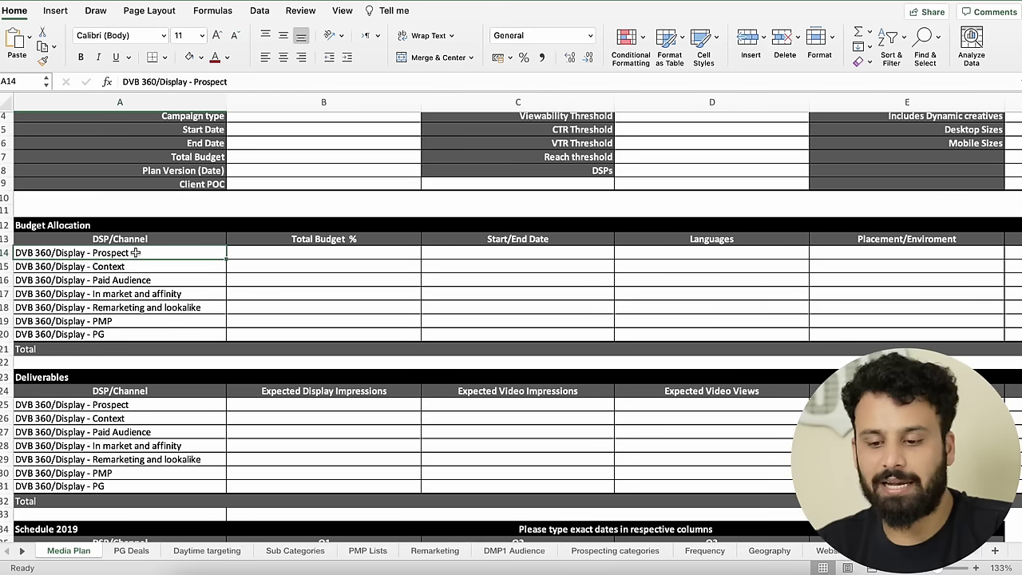
click(134, 268)
click(154, 283)
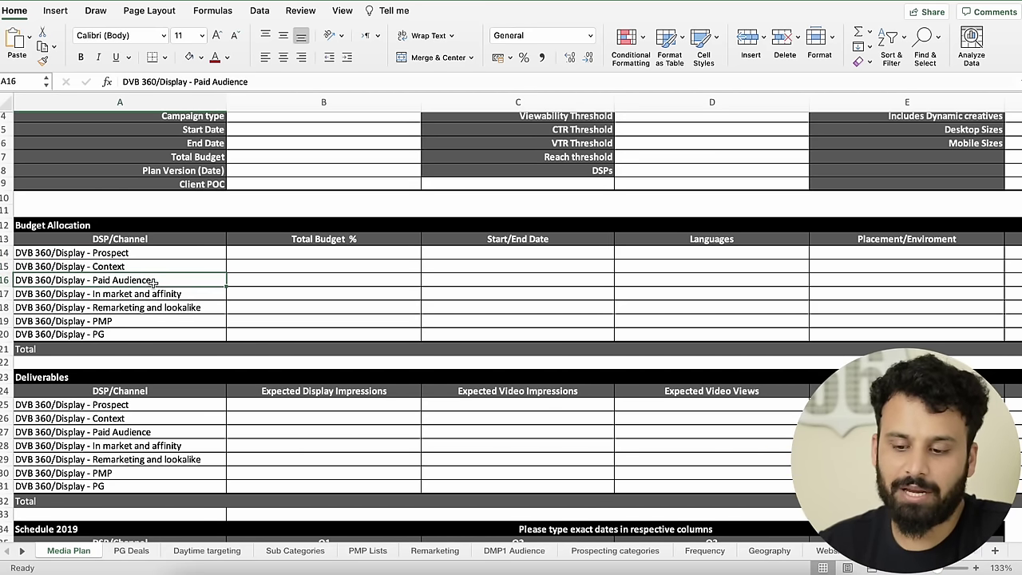
click(193, 297)
scroll(334, 293, up, 1)
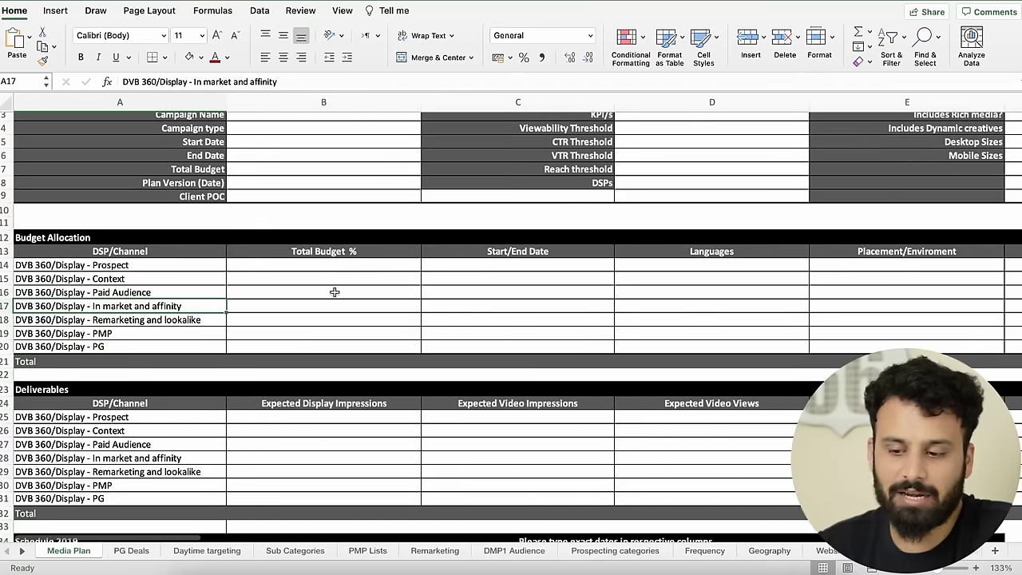
scroll(358, 314, right, 10)
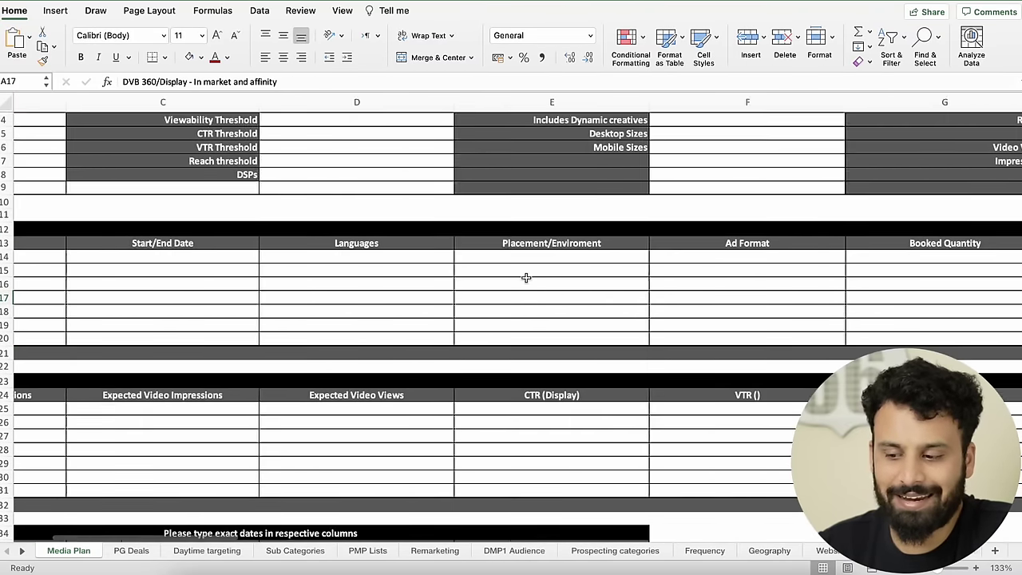
scroll(631, 272, right, 5)
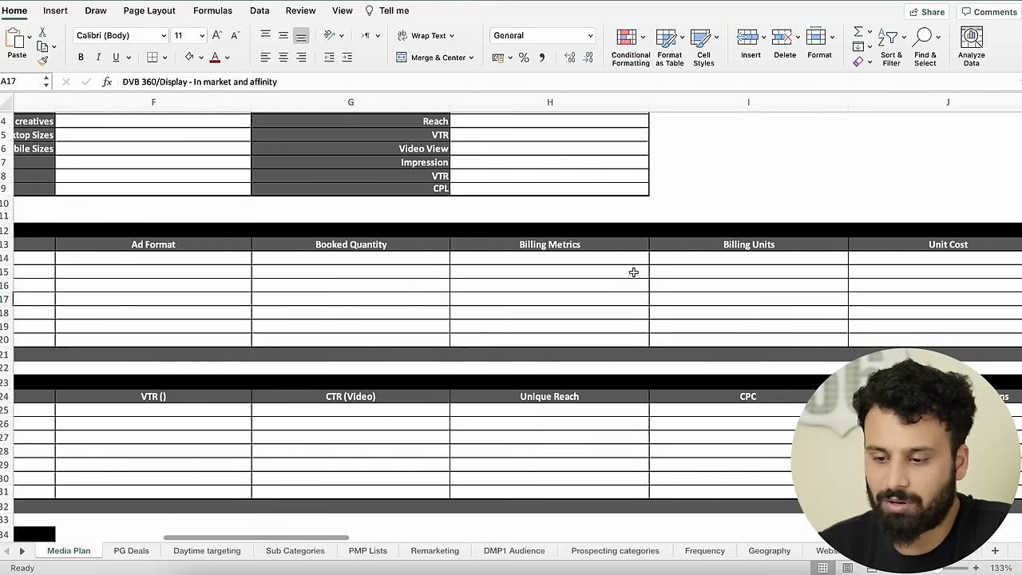
scroll(564, 280, right, 5)
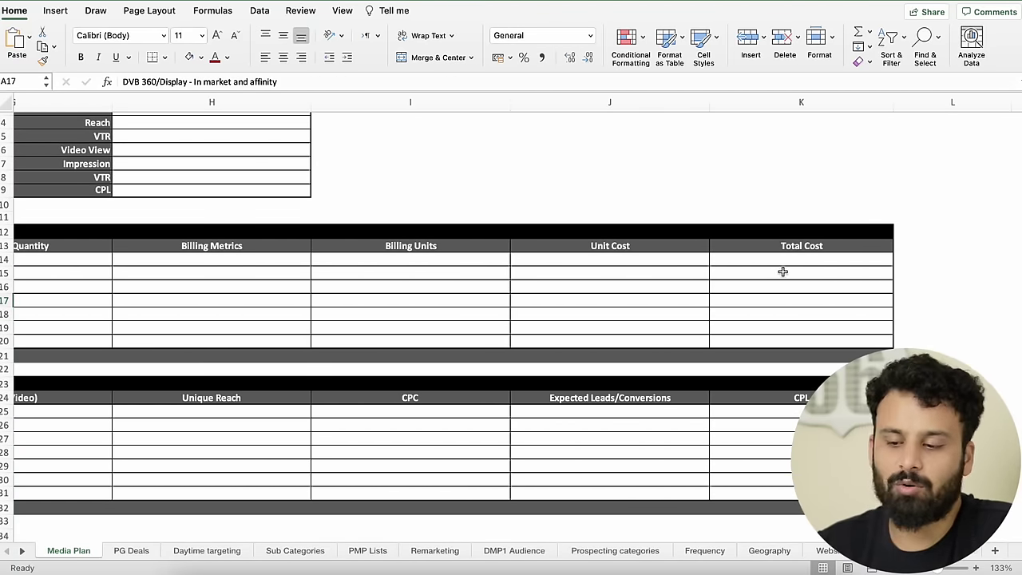
scroll(783, 271, left, 10)
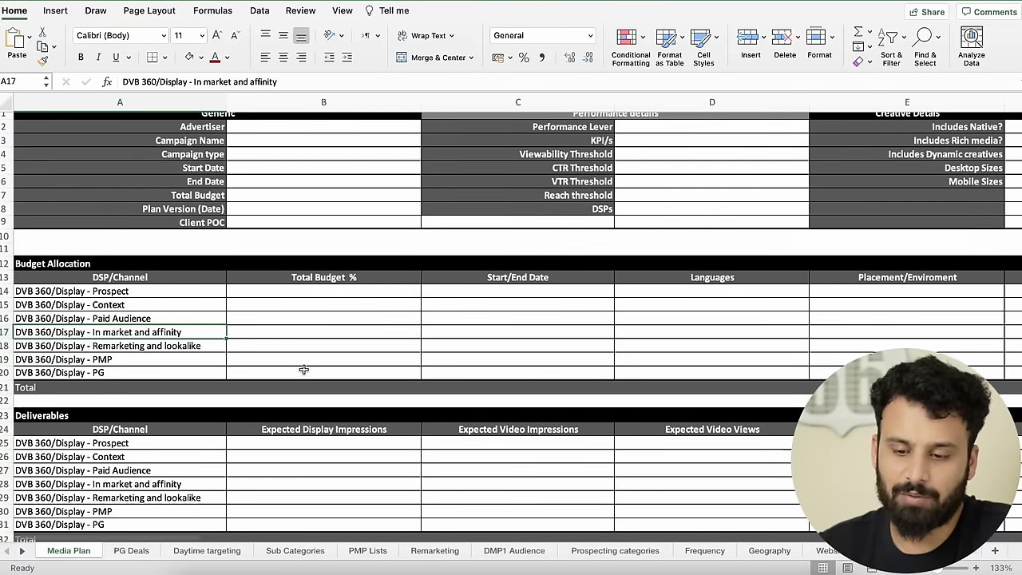
Step: Examine the Deliverables and quarterly Schedule tables and the targeting options with their links on the Media Plan sheet
scroll(303, 369, down, 3)
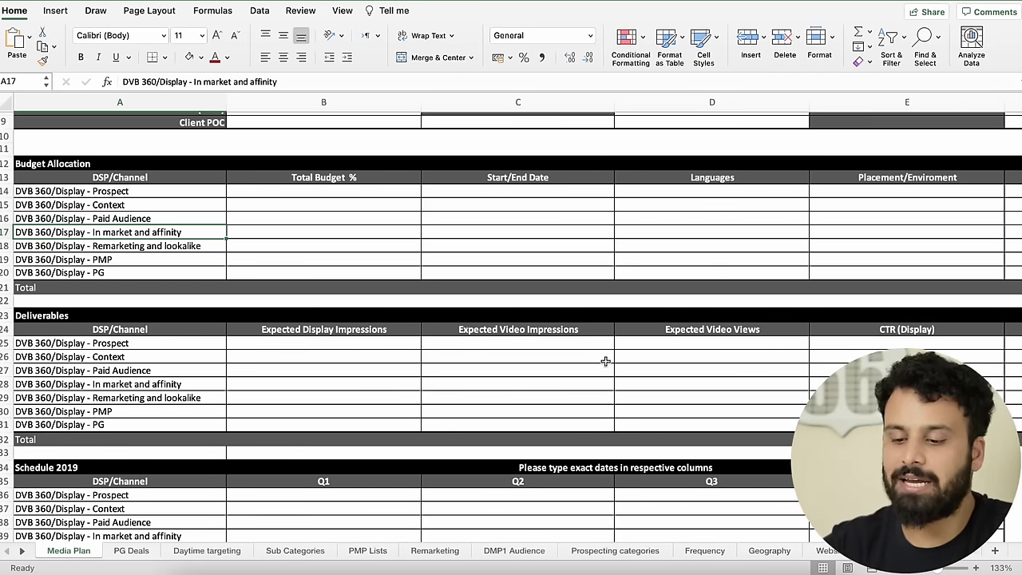
scroll(551, 389, down, 10)
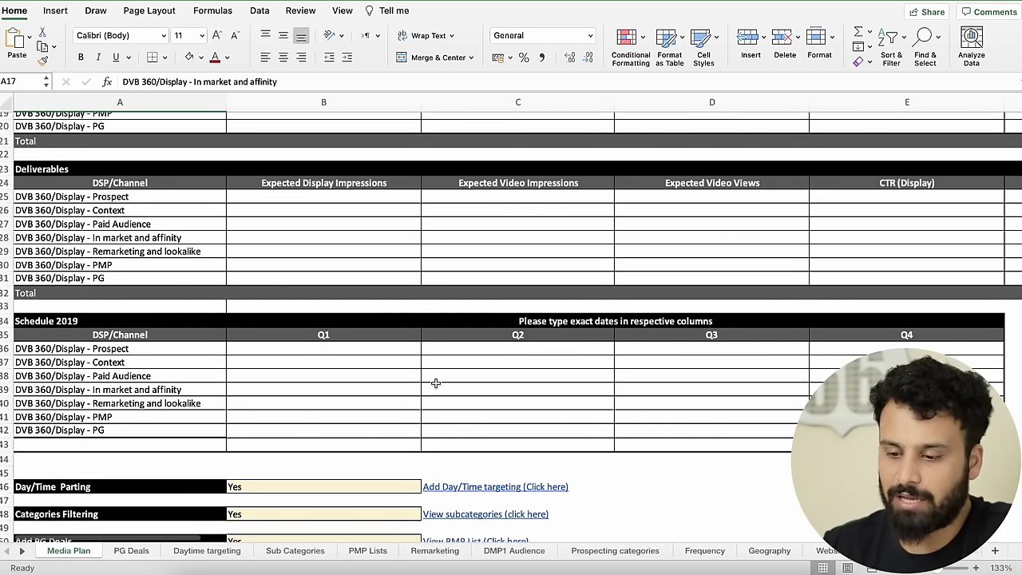
scroll(383, 381, down, 1)
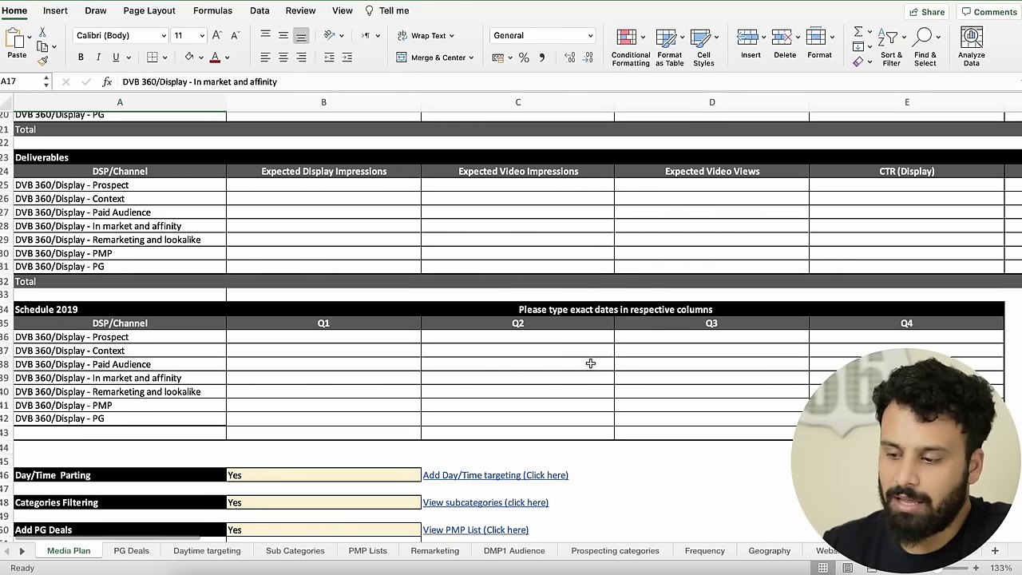
scroll(550, 399, down, 3)
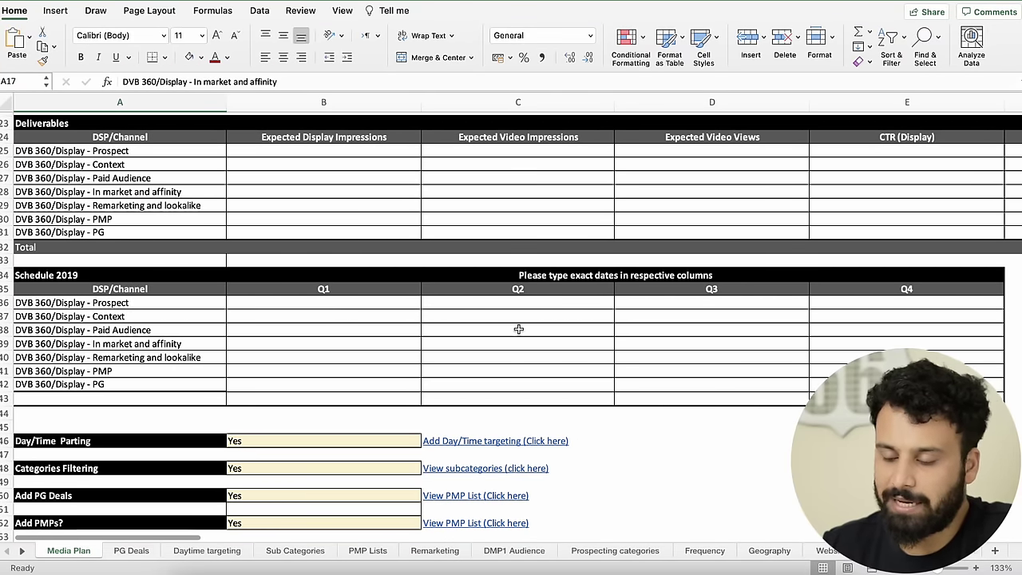
scroll(753, 441, down, 1)
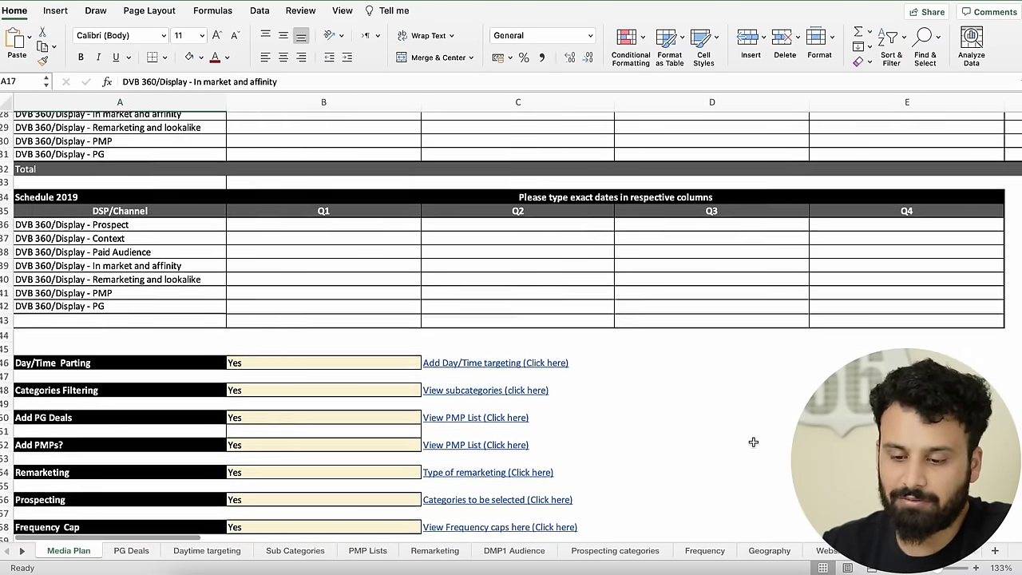
scroll(753, 442, up, 4)
scroll(753, 441, down, 8)
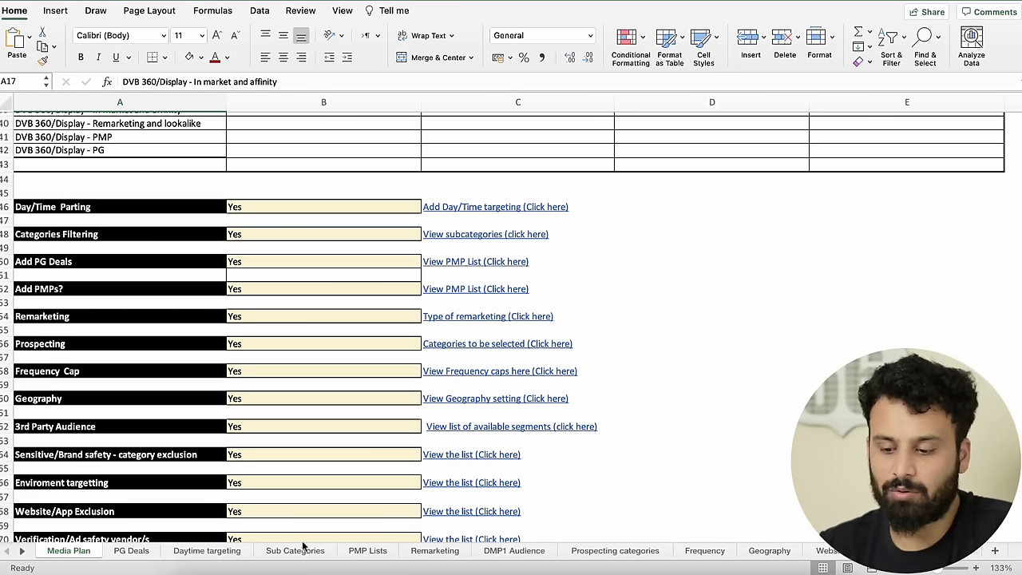
scroll(283, 442, up, 10)
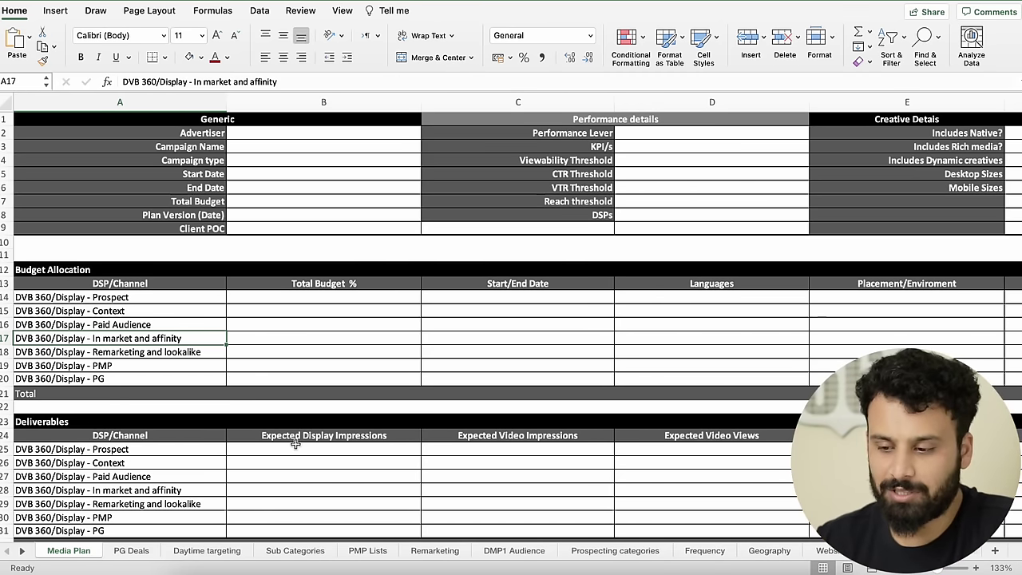
Step: Examine the PG Deals sheet, highlighting the blank Publisher/Network cells and referring back to the Media Plan sheet
click(132, 550)
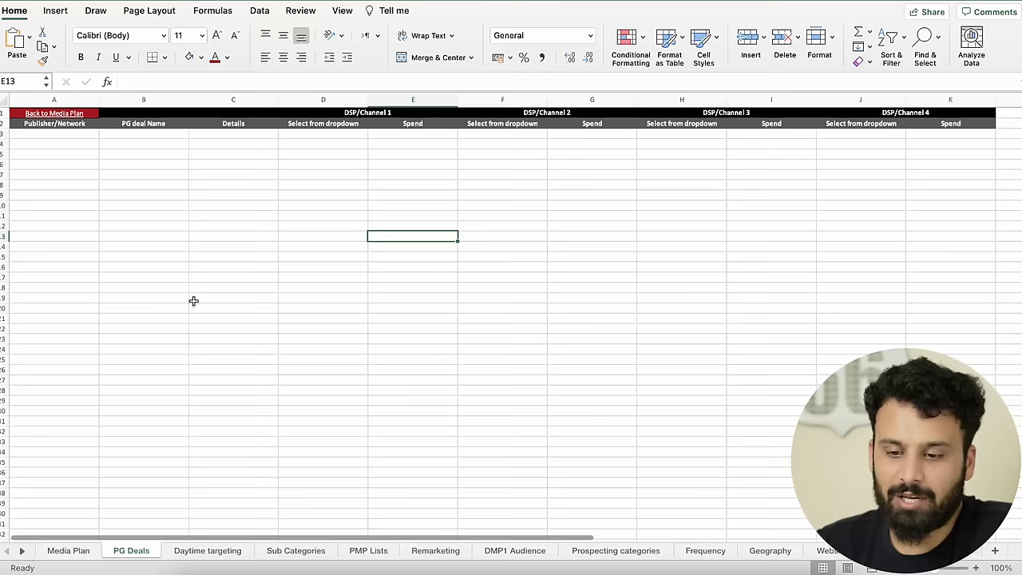
drag(65, 136, 50, 365)
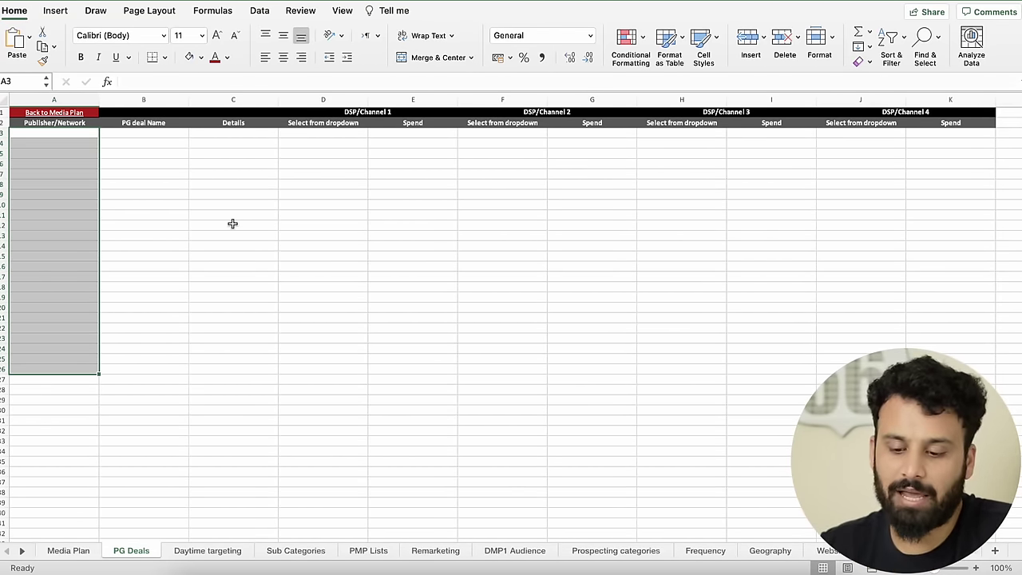
click(70, 551)
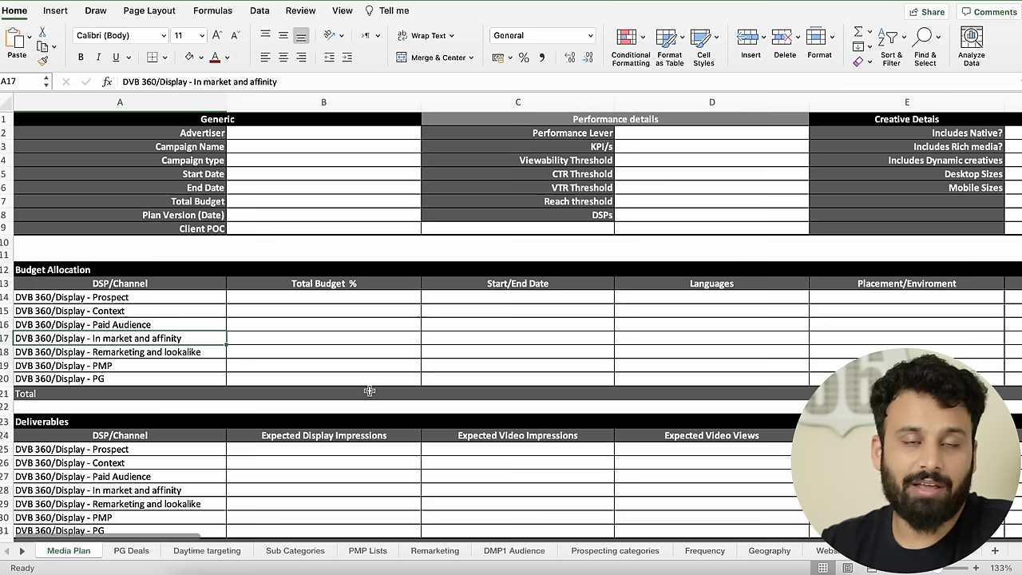
click(130, 548)
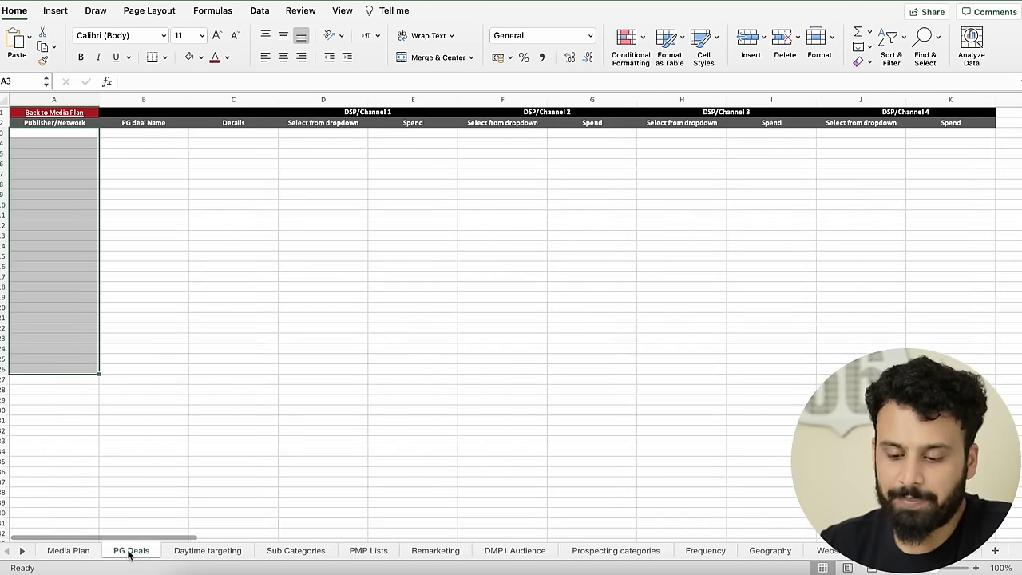
Step: Examine the weekday and hour grids for the four DSP/Channels on the Daytime targeting sheet
click(204, 551)
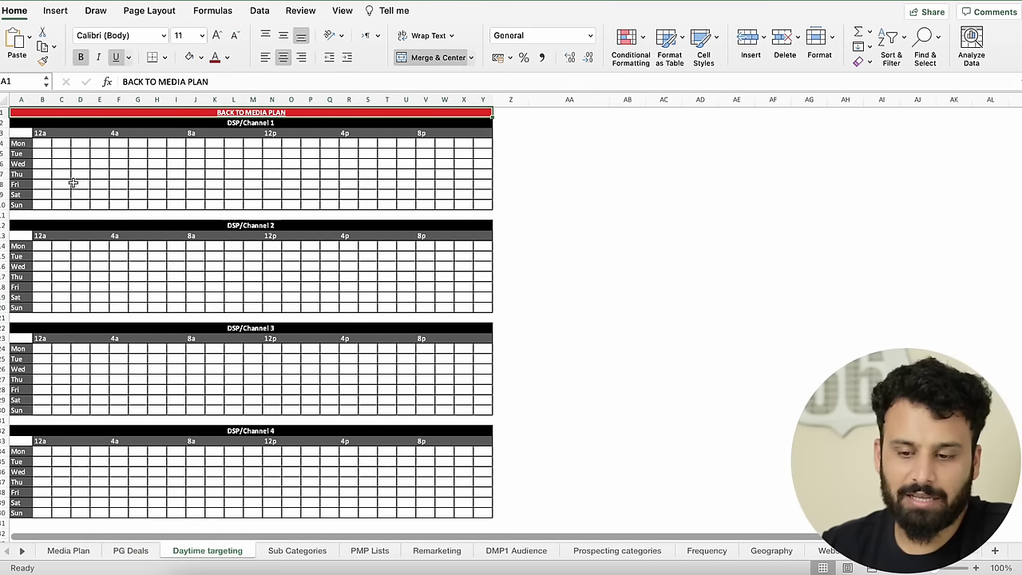
scroll(78, 227, down, 2)
scroll(79, 227, up, 3)
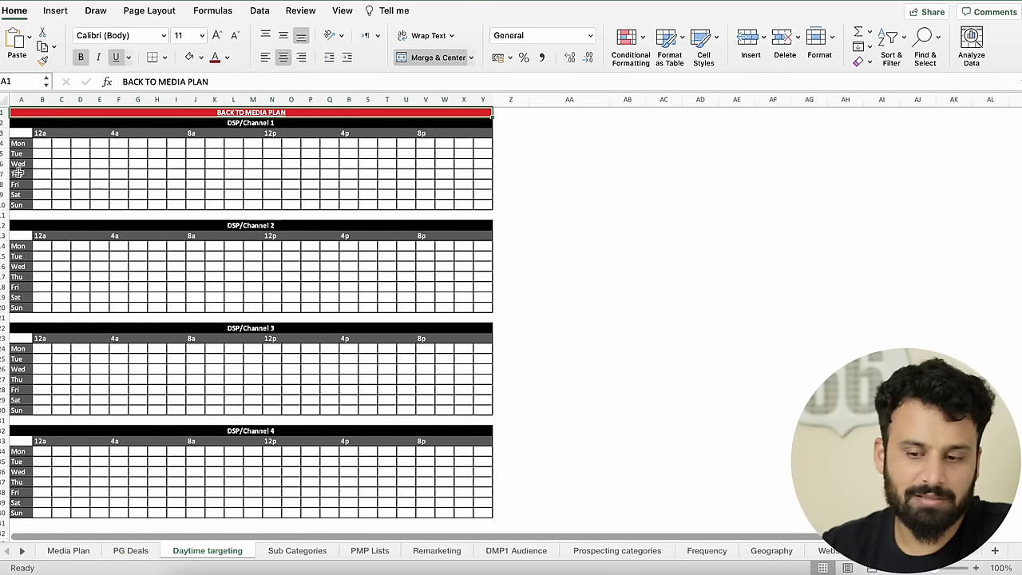
Step: Examine the app category list and the per-channel selection columns on the Sub Categories sheet
click(291, 547)
scroll(202, 279, up, 15)
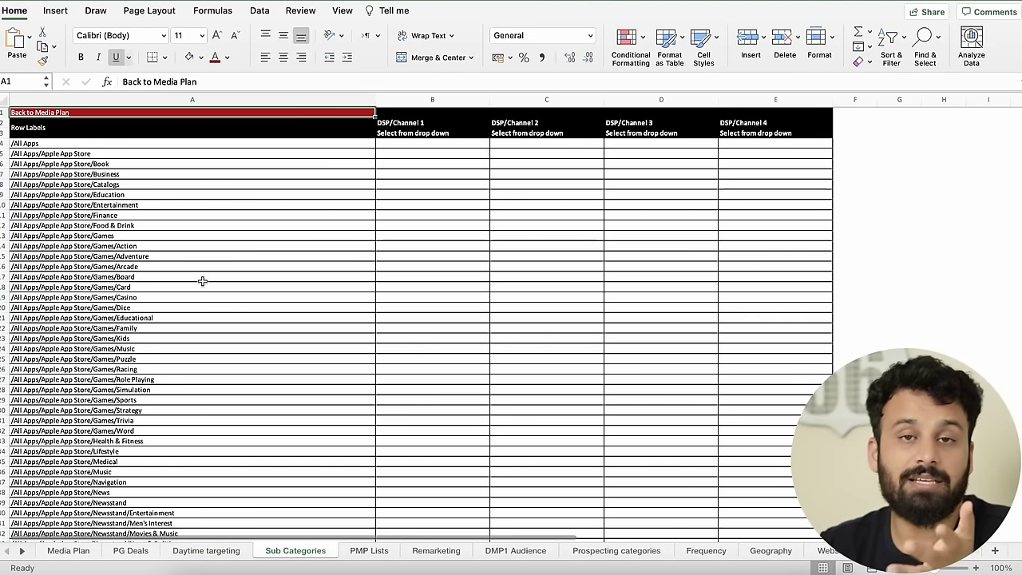
scroll(167, 278, down, 13)
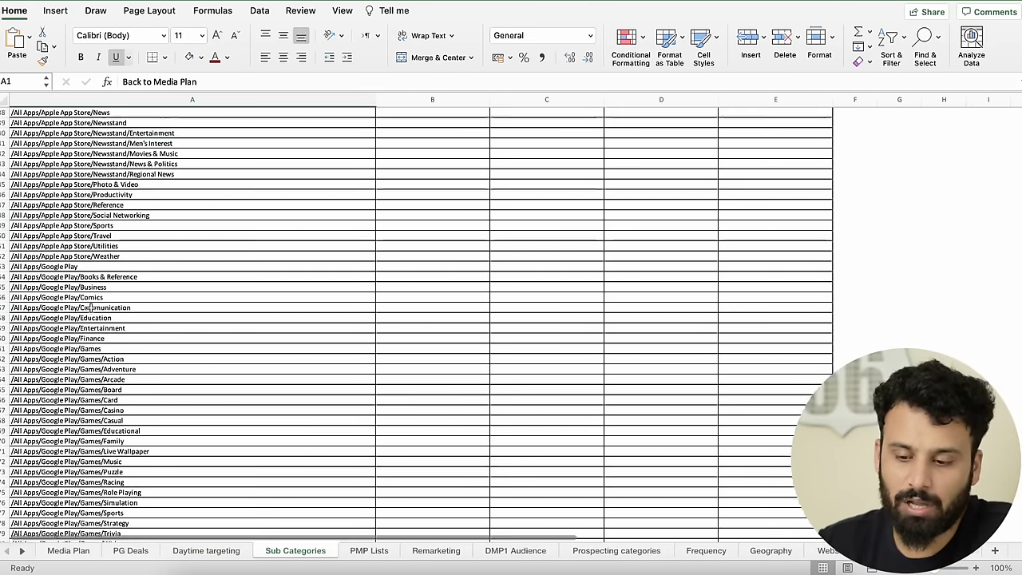
scroll(120, 295, up, 15)
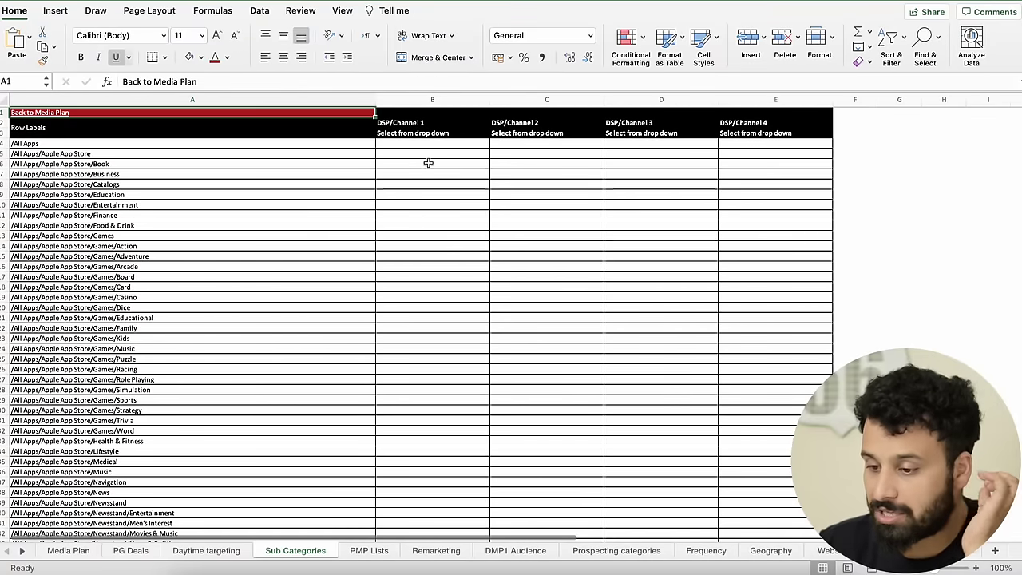
Step: Highlight some DSP/Channel 1 selection cells on the Sub Categories sheet and read on through the app, entertainment and vehicle categories
drag(429, 154, 420, 229)
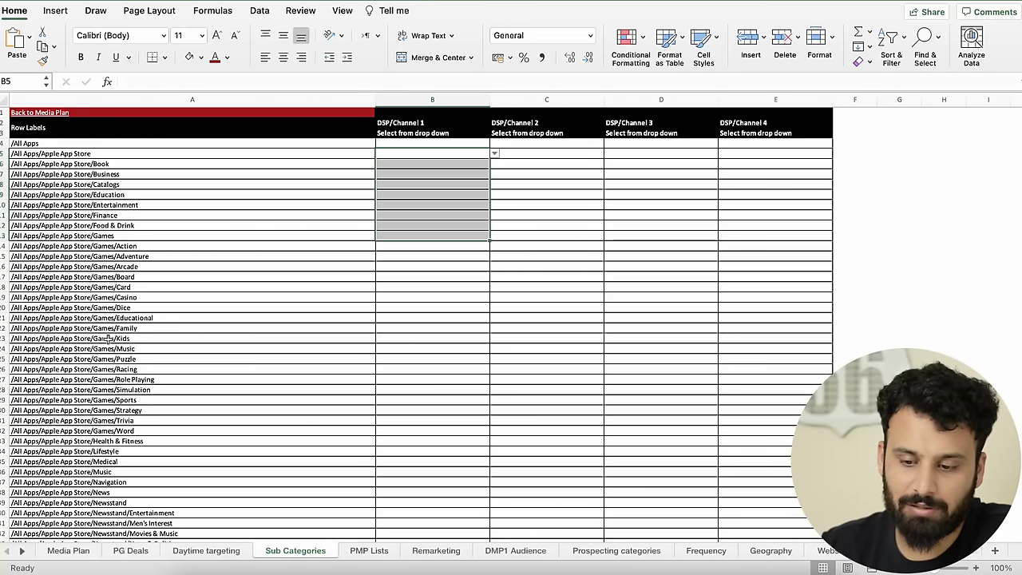
scroll(151, 343, down, 1)
scroll(151, 343, down, 20)
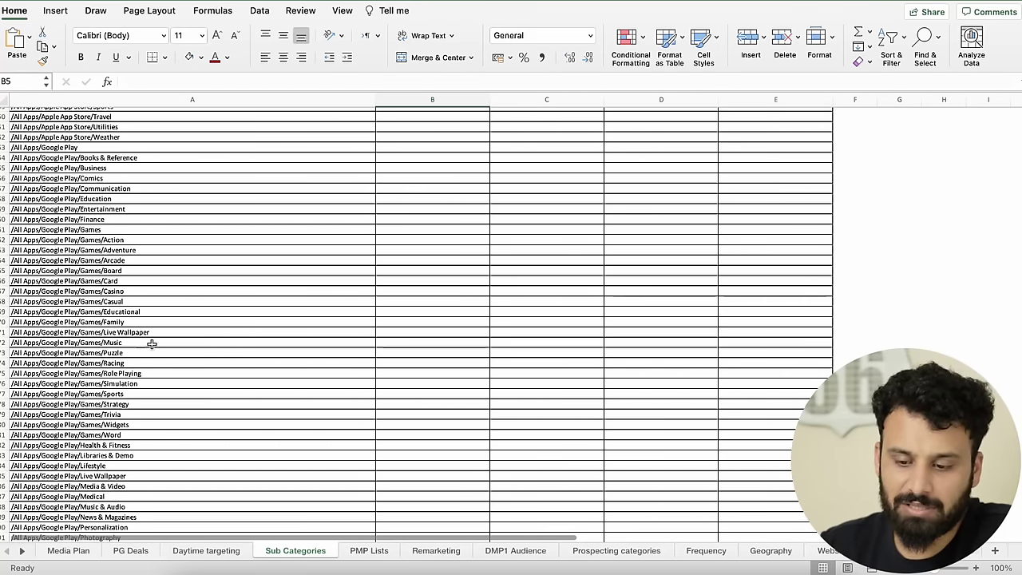
scroll(151, 343, down, 20)
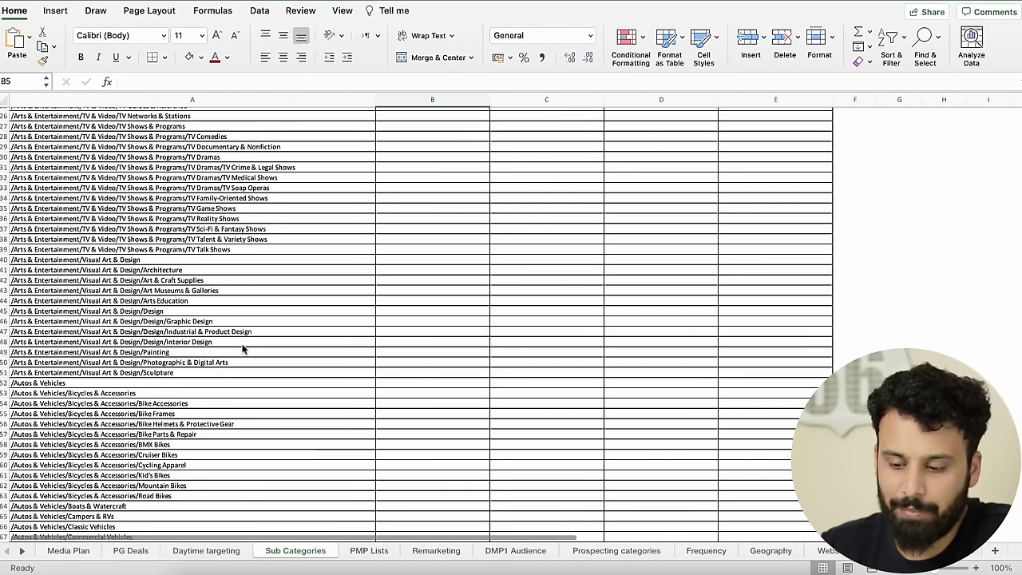
Step: Examine the Publisher/Network names on the PMP Lists sheet and the per-channel pixel options on the Remarketing sheet
click(369, 553)
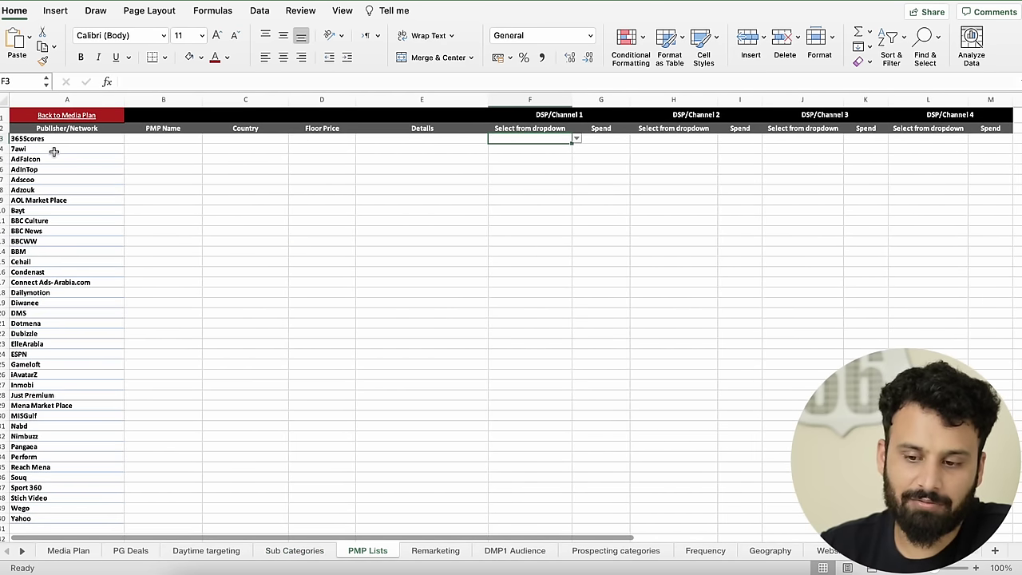
drag(52, 138, 72, 467)
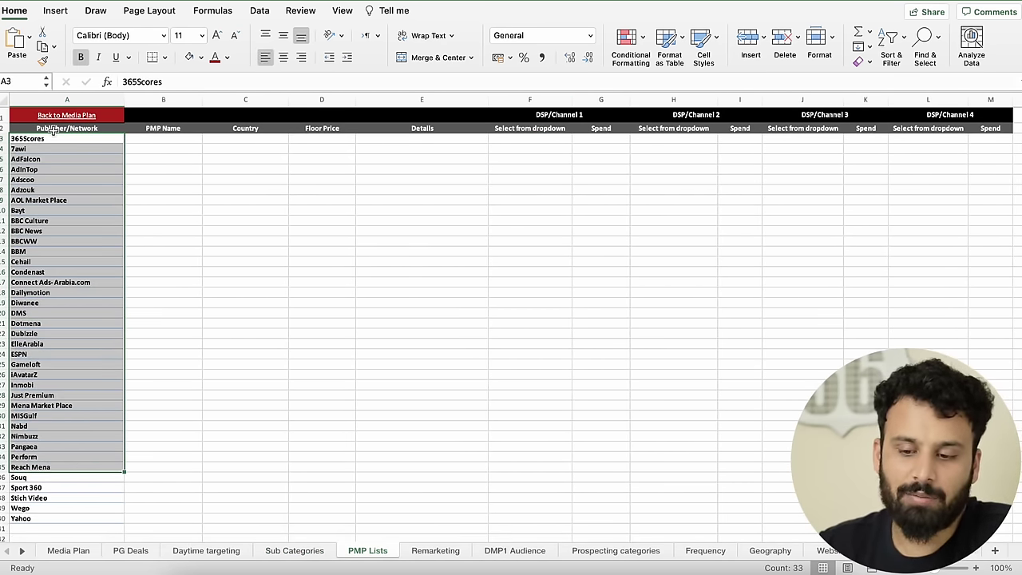
click(57, 169)
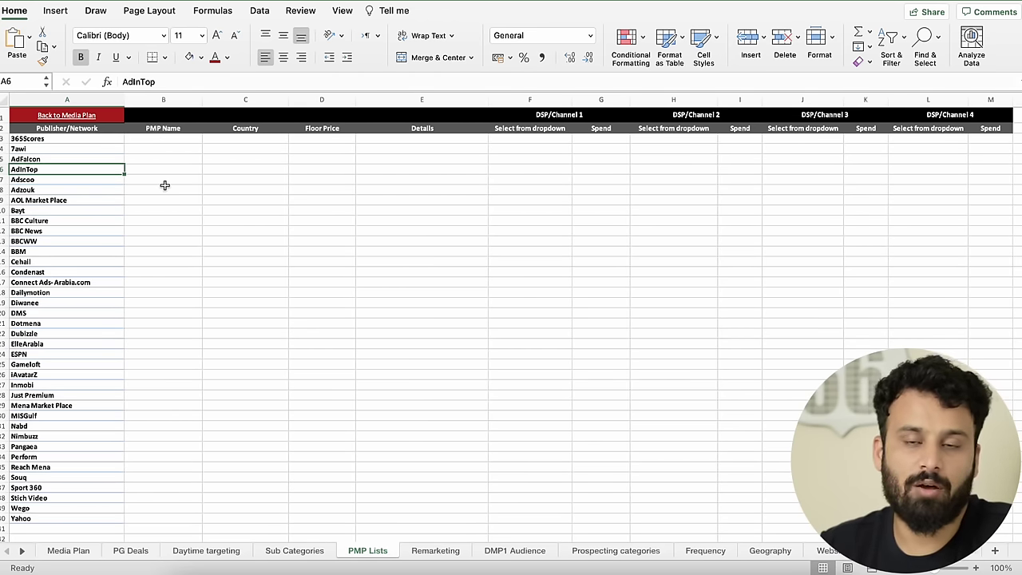
click(435, 550)
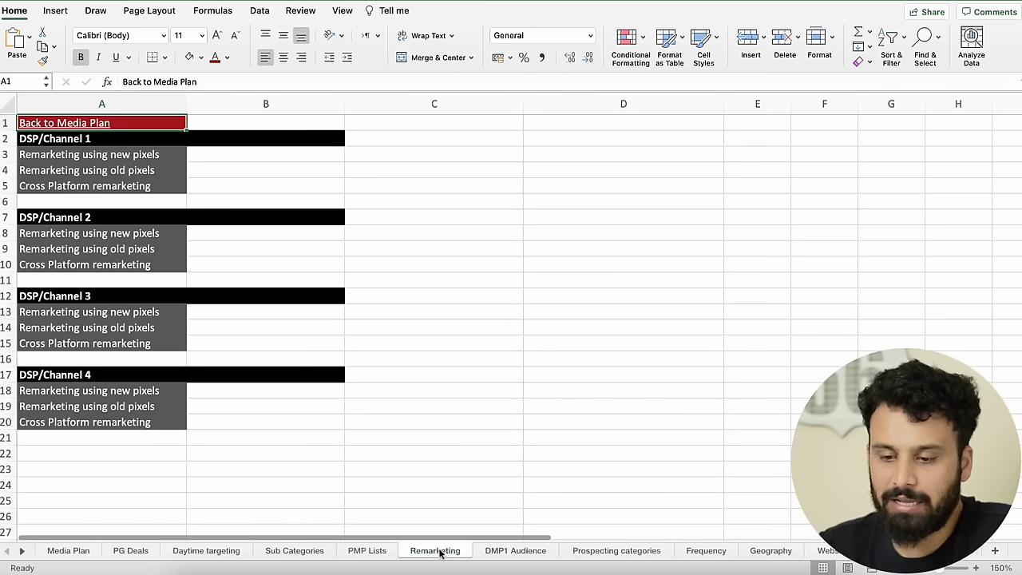
Step: Examine the Gulf Cooperation Council audience names and their definitions on the DMP1 Audience sheet
click(505, 550)
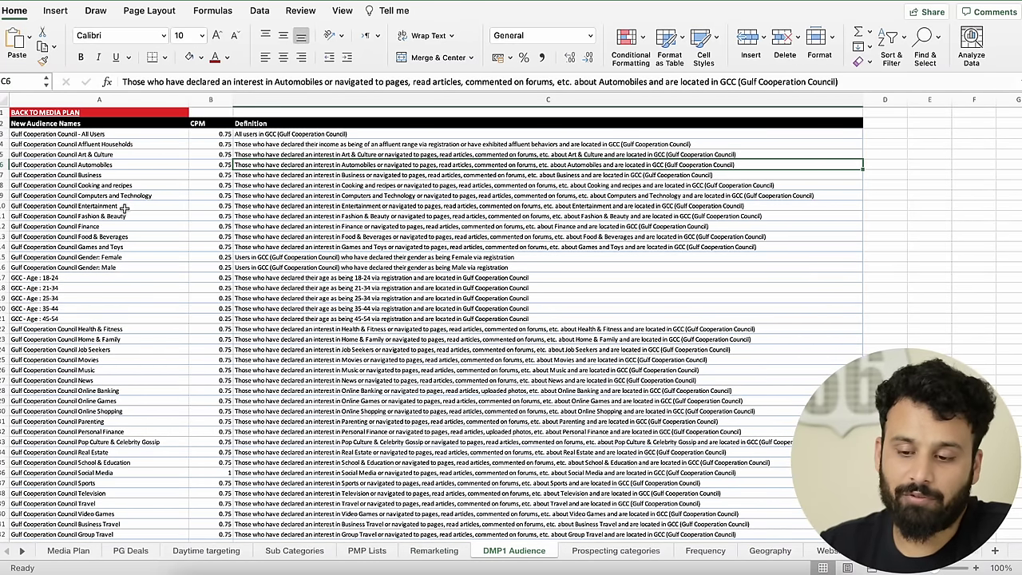
drag(83, 134, 115, 485)
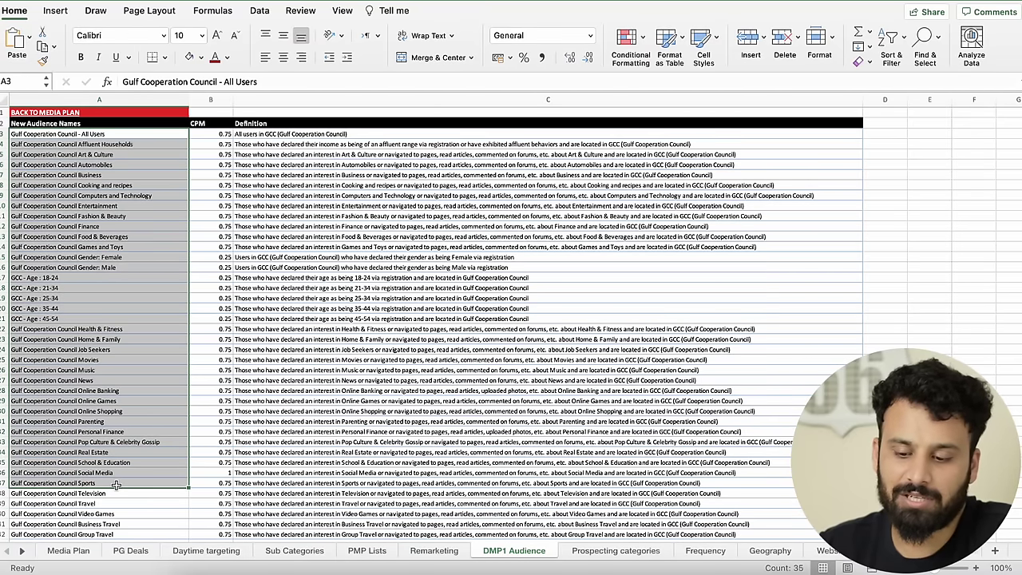
click(332, 143)
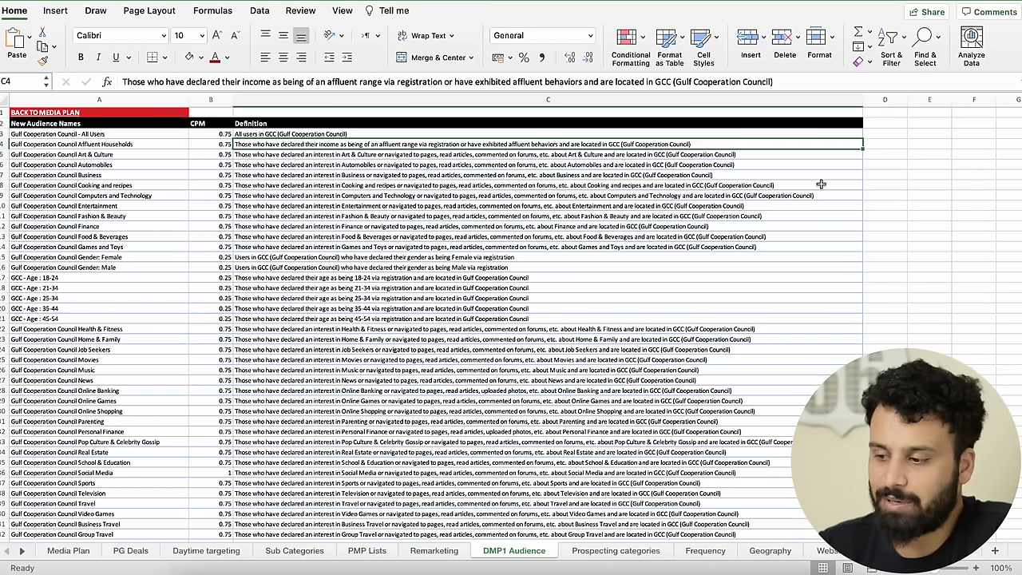
Step: Examine the Google affinity, in-market and installed-app segments on the Prospecting categories sheet, highlighting each list and the blank cells beside the affinity segments
click(615, 551)
click(80, 185)
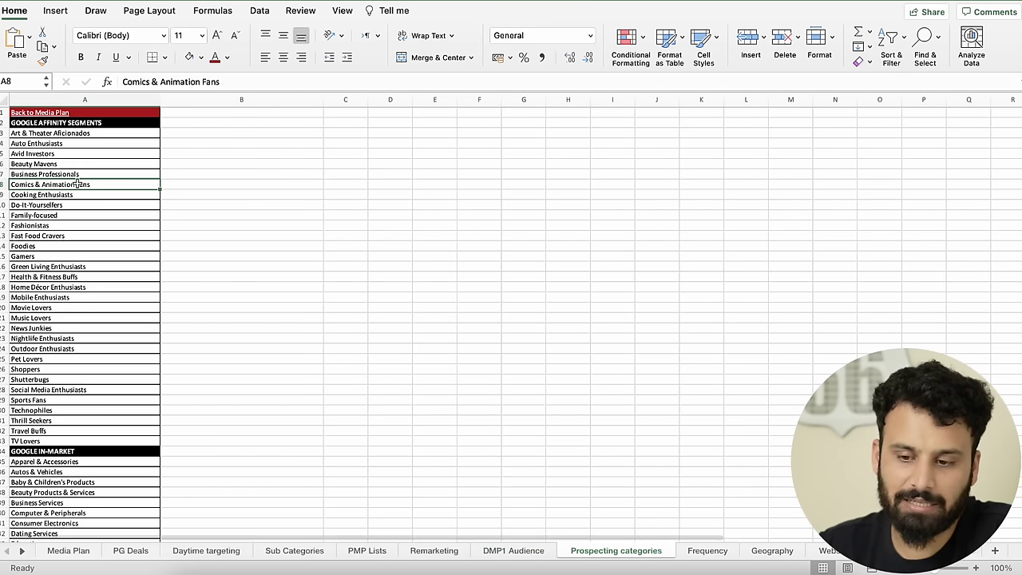
click(76, 124)
drag(68, 154, 85, 418)
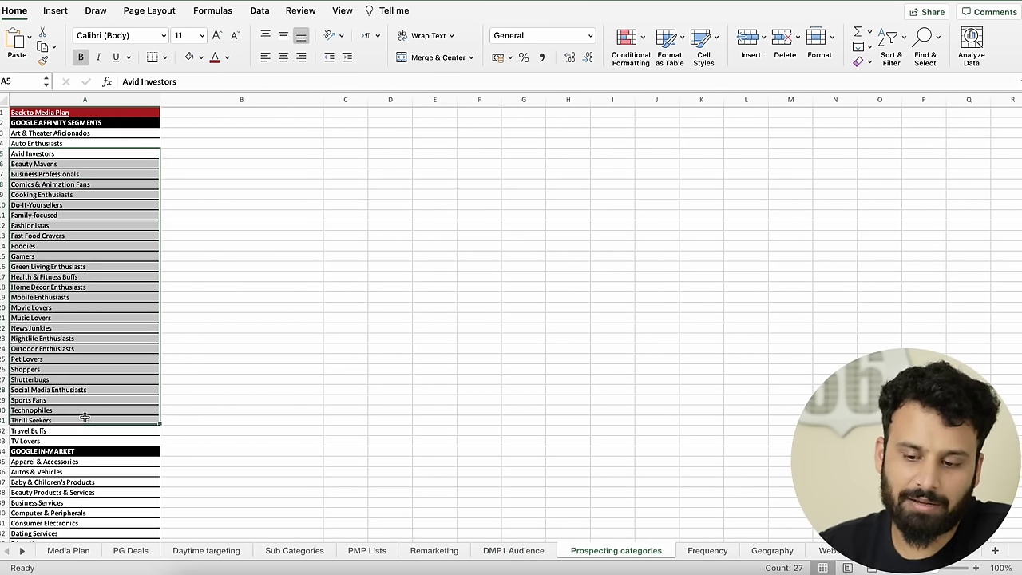
scroll(85, 417, down, 10)
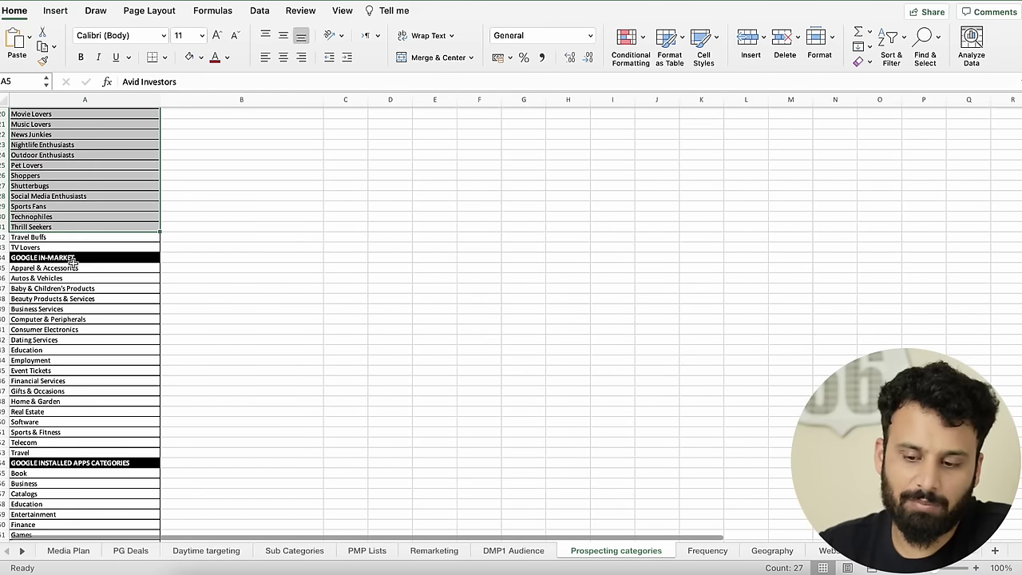
drag(73, 261, 71, 442)
scroll(75, 437, down, 10)
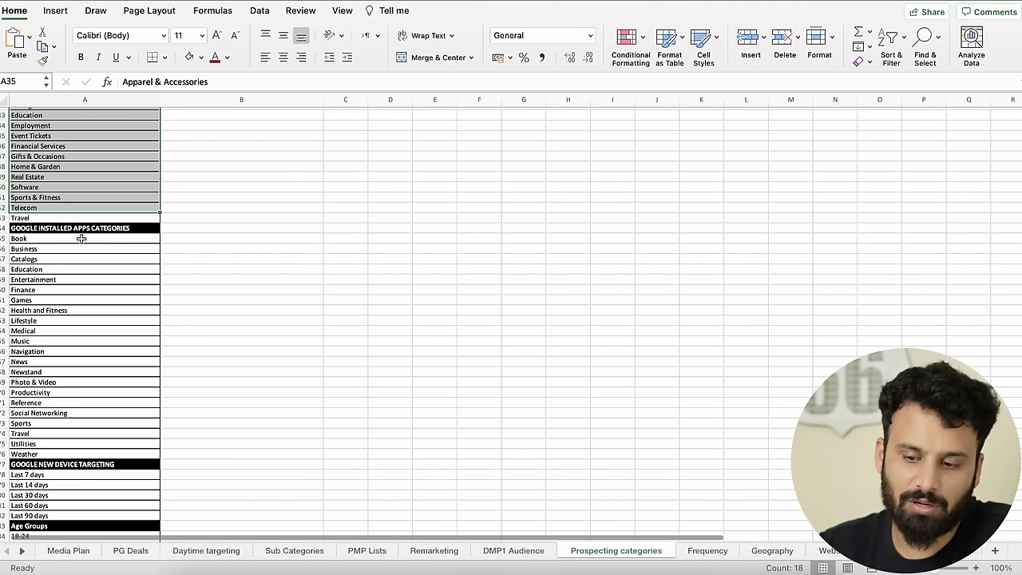
drag(81, 238, 83, 449)
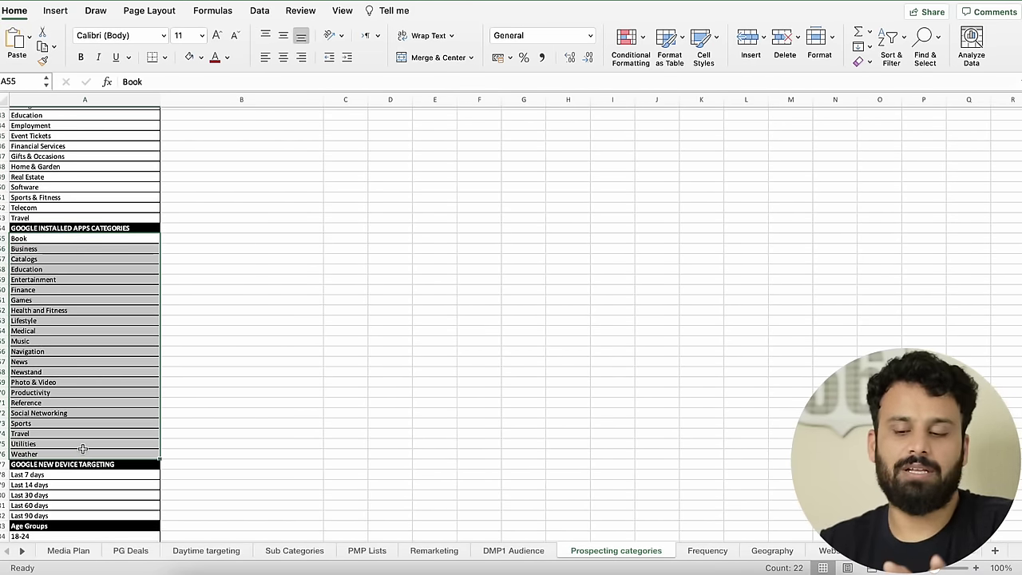
scroll(141, 403, up, 2)
scroll(140, 401, down, 10)
scroll(141, 401, up, 20)
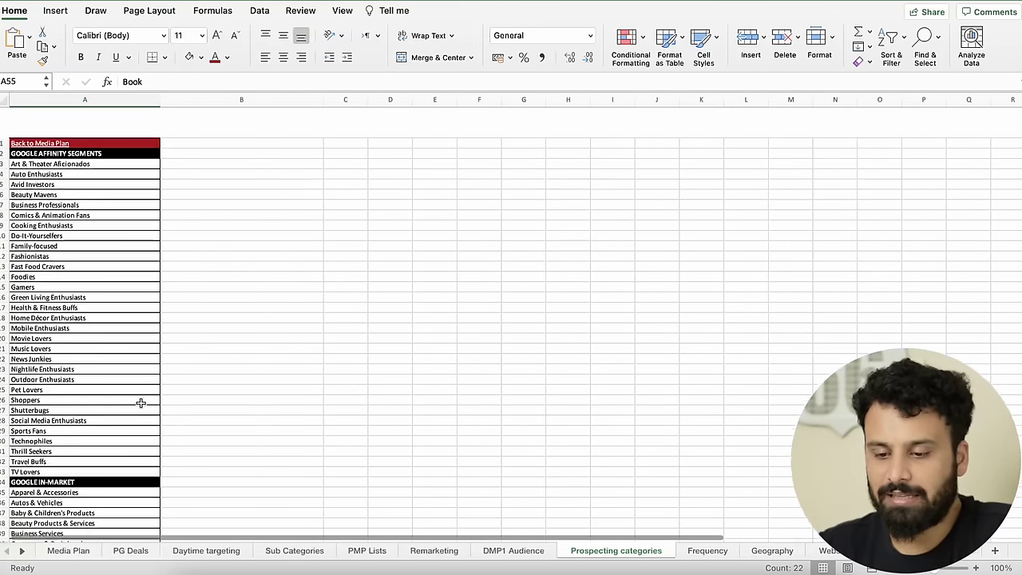
drag(199, 123, 187, 306)
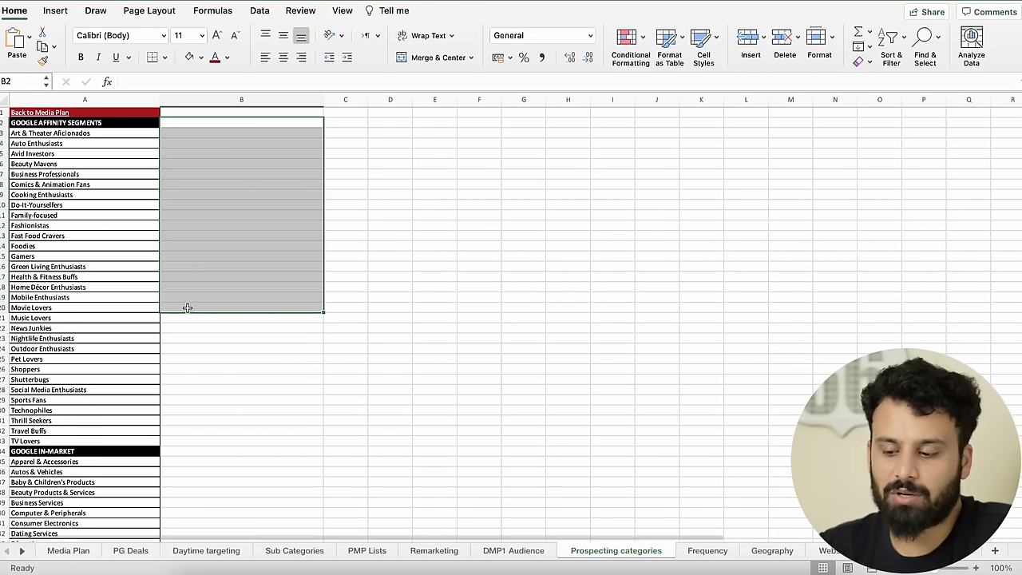
Step: Examine the per-network tables on the Frequency, Geography and Website App Exclusion sheets, highlighting the blank Website App column
click(710, 551)
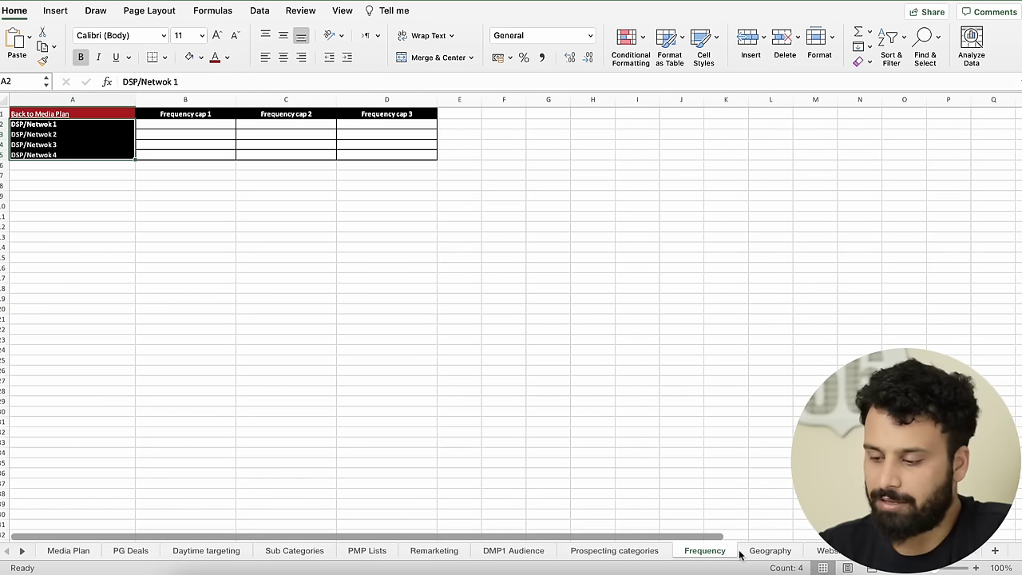
click(769, 552)
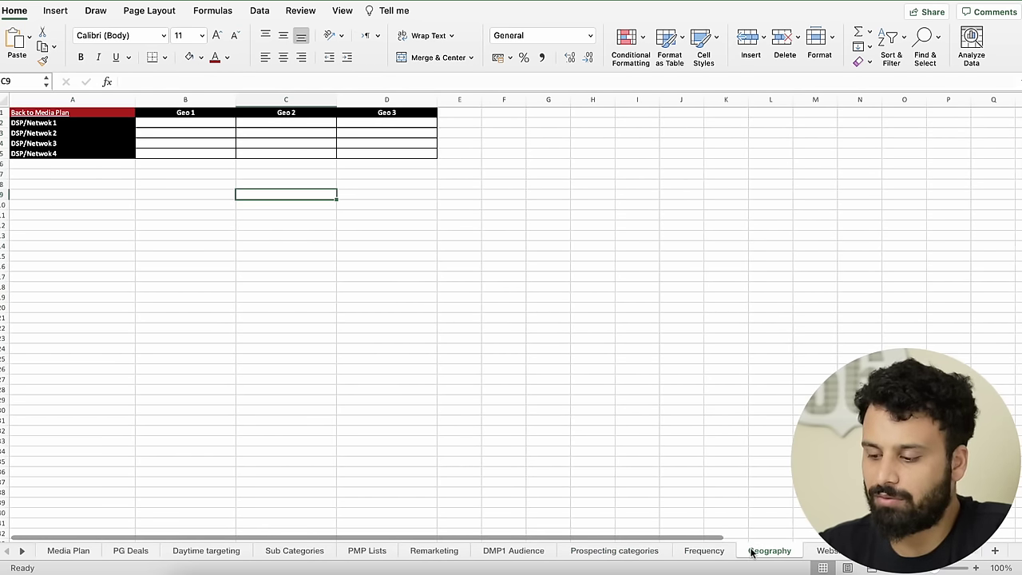
key(ctrl+Page_Down)
click(320, 223)
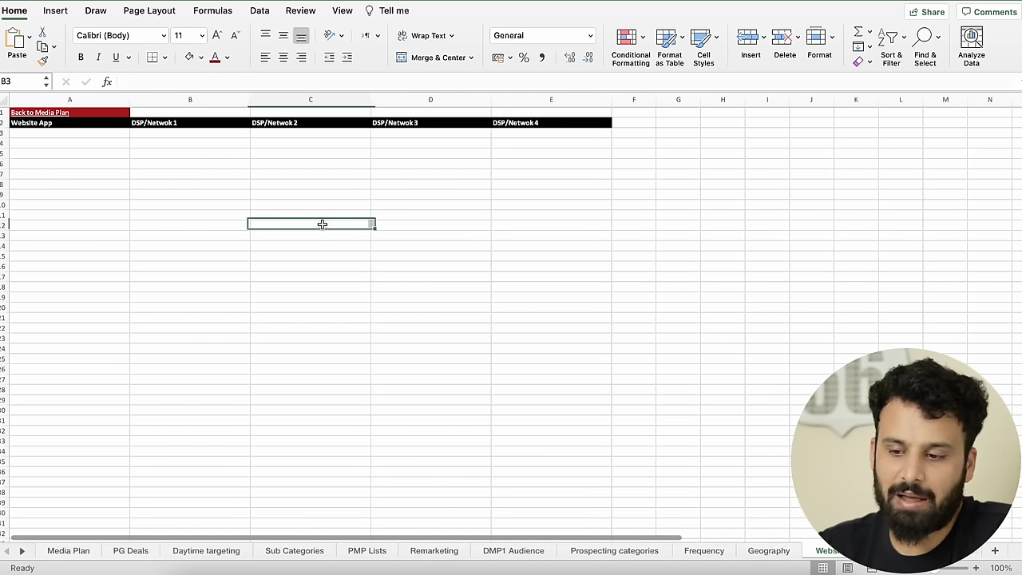
key(ctrl+shift+Down)
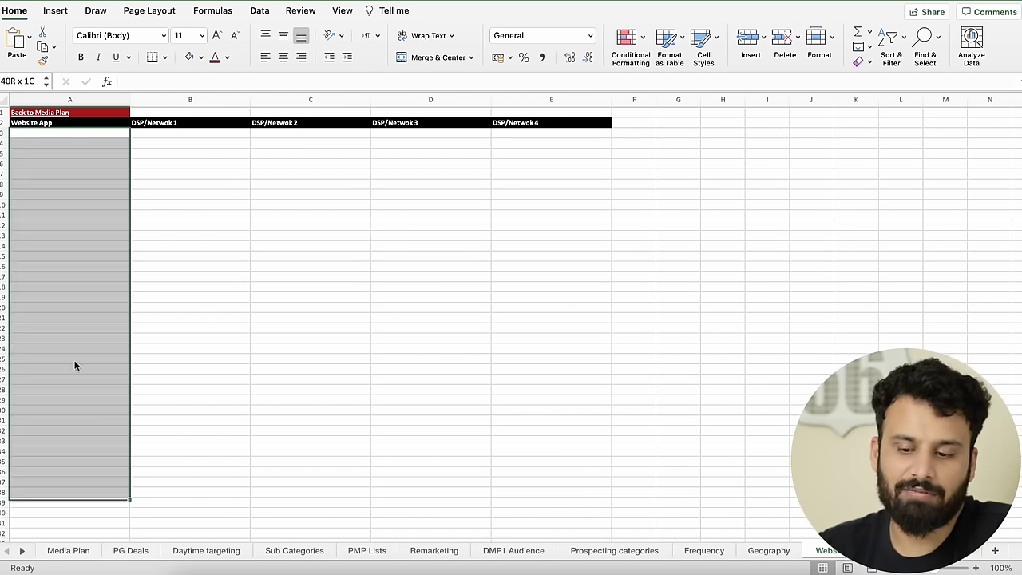
key(ctrl+BackSpace)
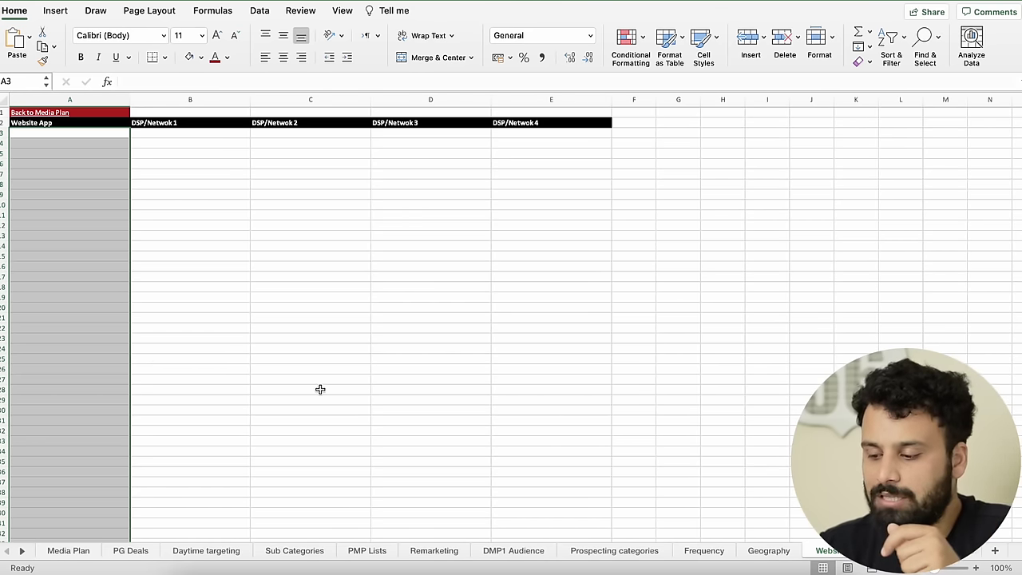
Step: Examine the Sensitive Category sheet, highlighting the DSP/Network 1 selection cells from Adult to Transportation accidents, and bring the first sheet names back into view
key(ctrl+Page_Down)
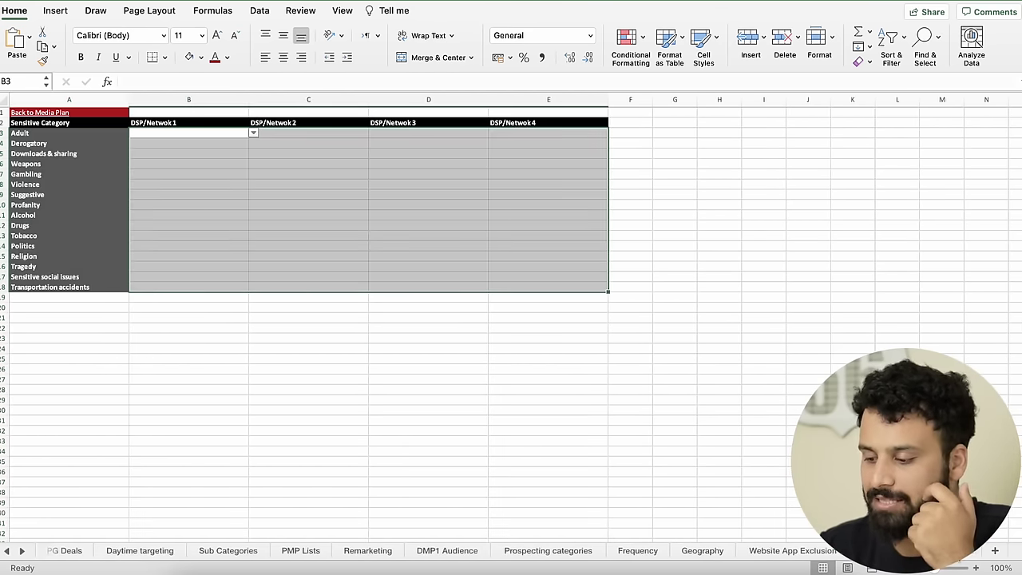
click(147, 155)
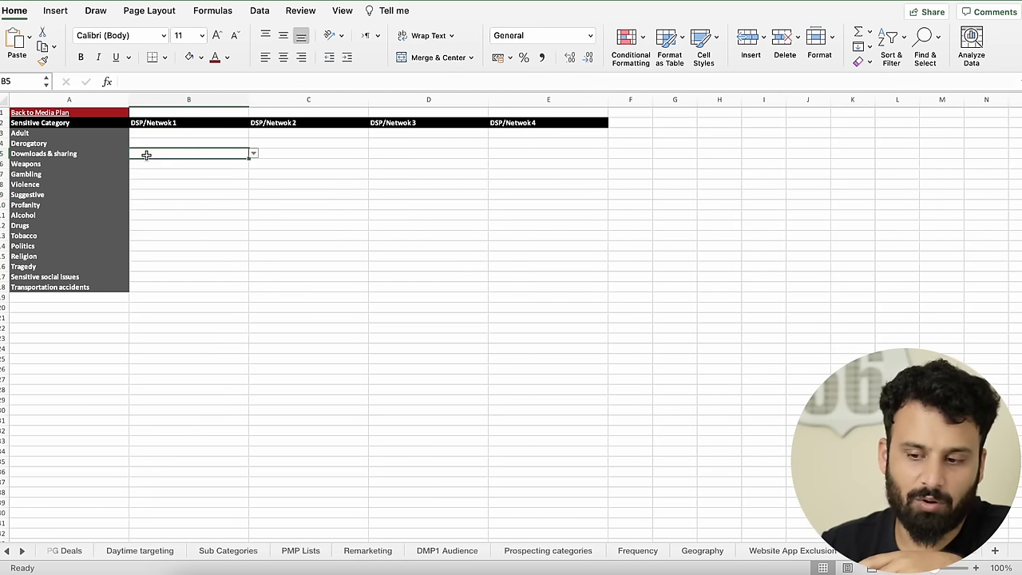
drag(172, 134, 158, 306)
click(153, 199)
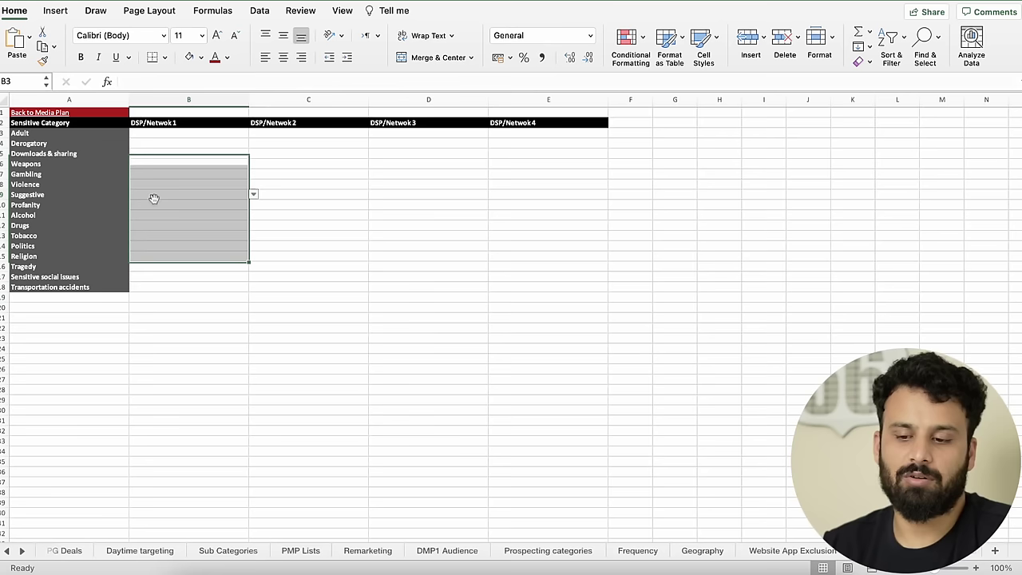
drag(176, 138, 173, 286)
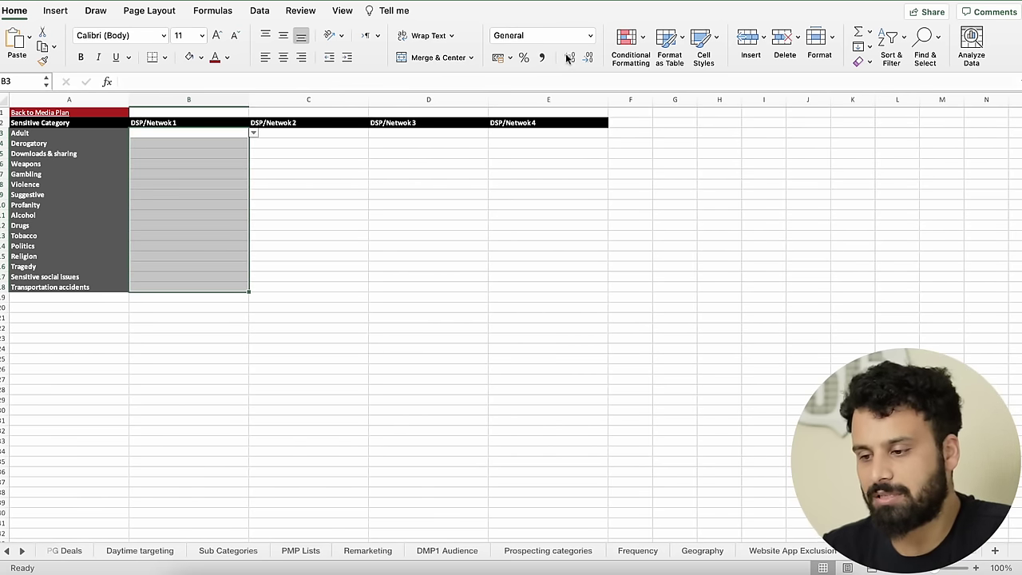
click(423, 369)
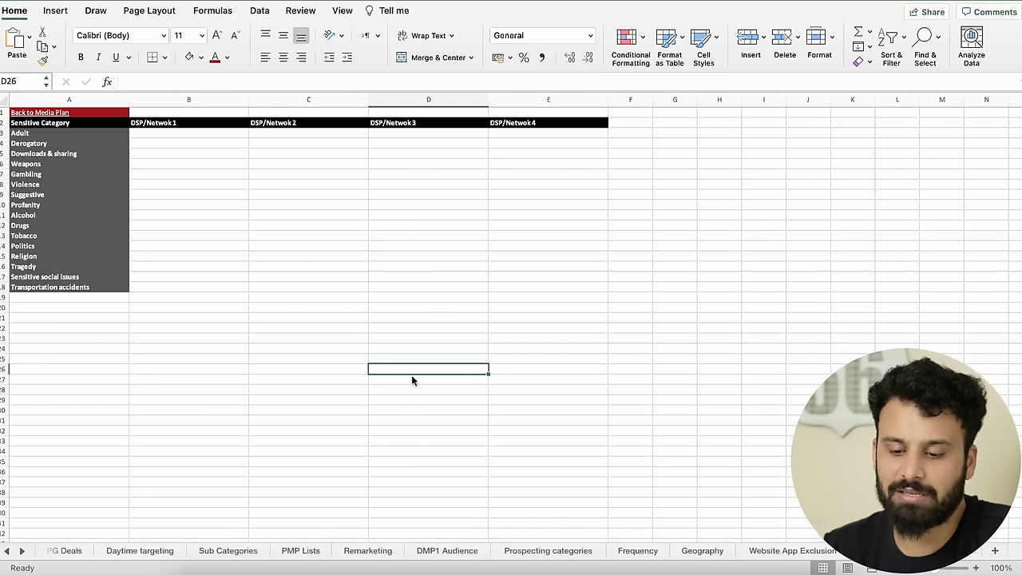
click(8, 552)
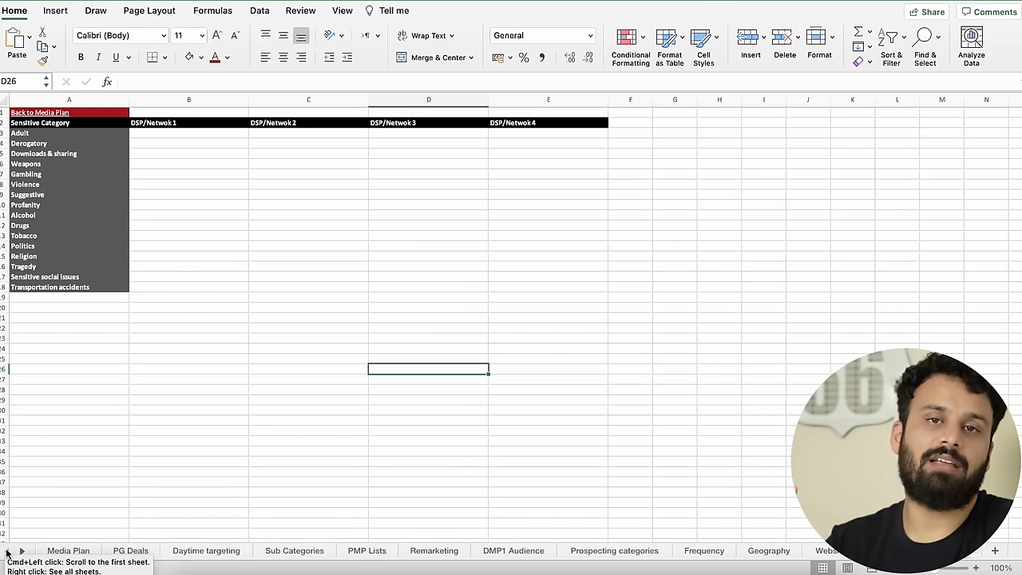